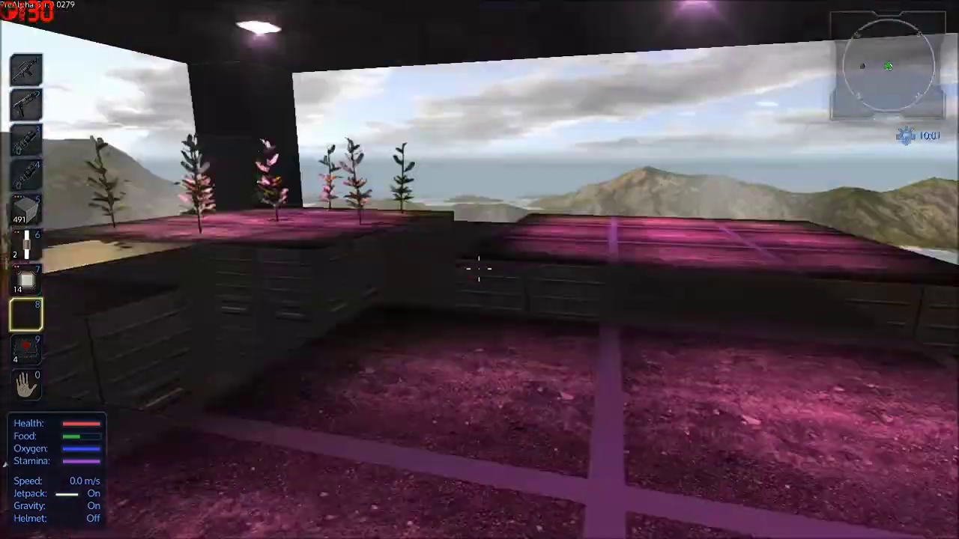
Walk past the planters onto the open purple growing floor and glance at the inventory.
key("w")
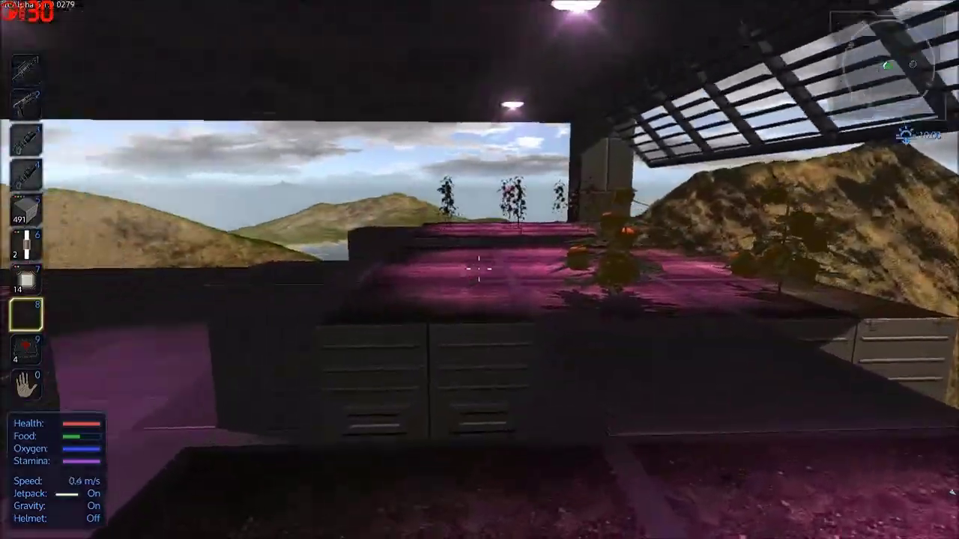
key("w")
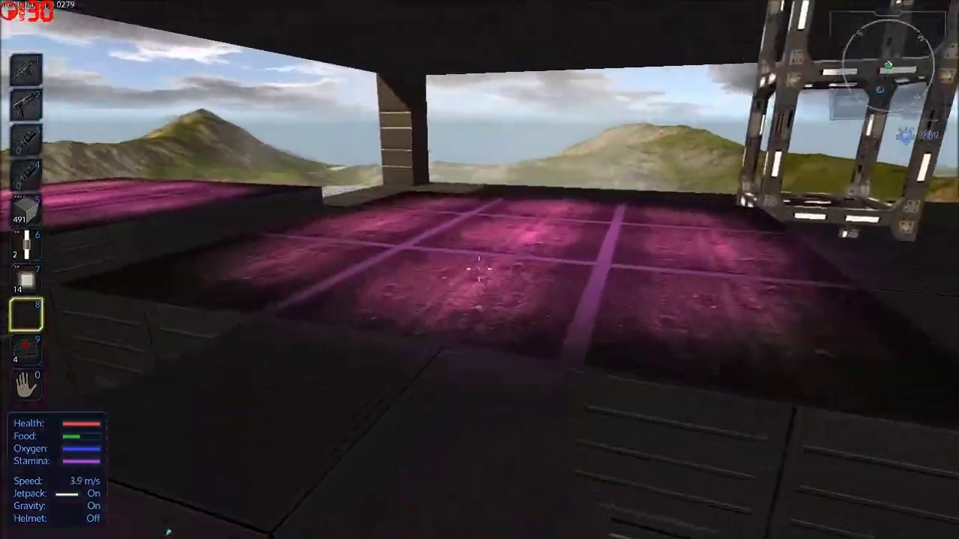
key("w")
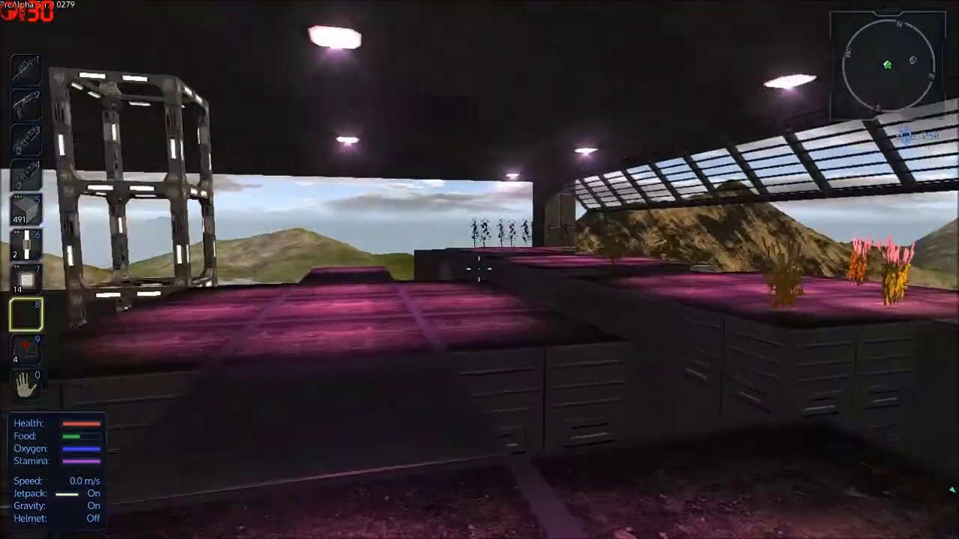
key("w")
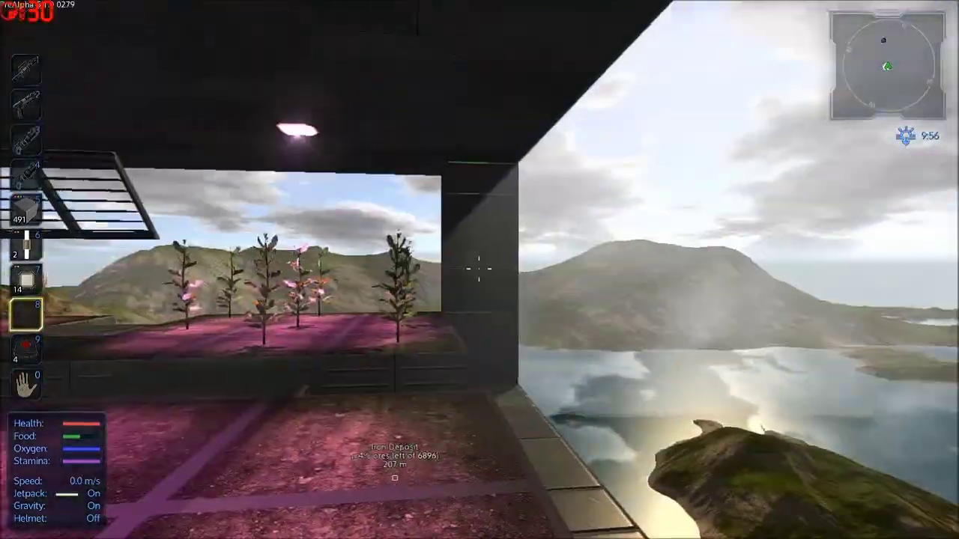
key("w")
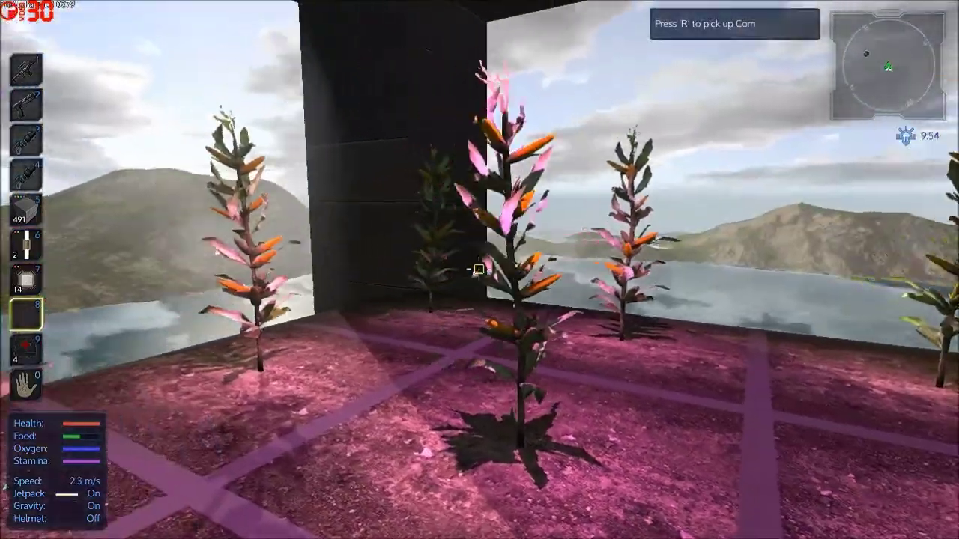
key("w")
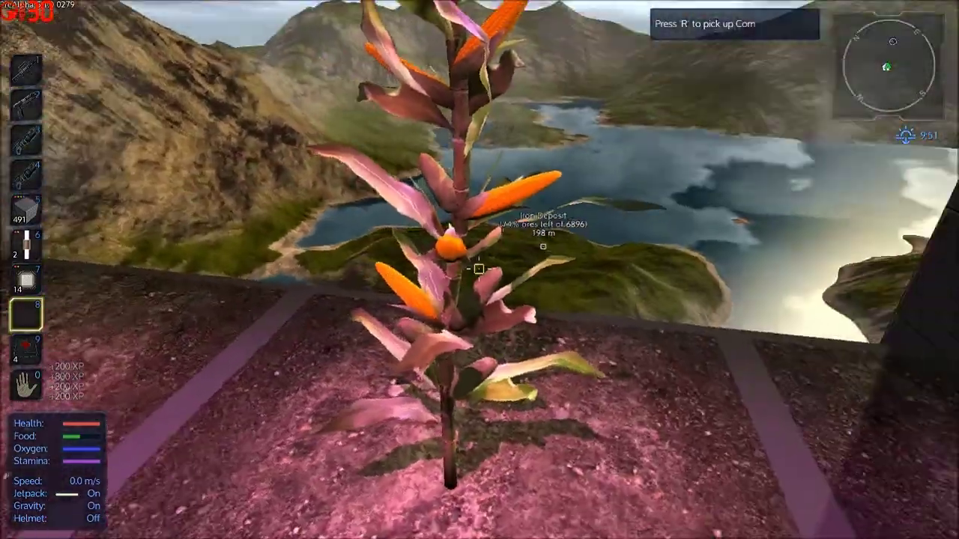
key("Tab")
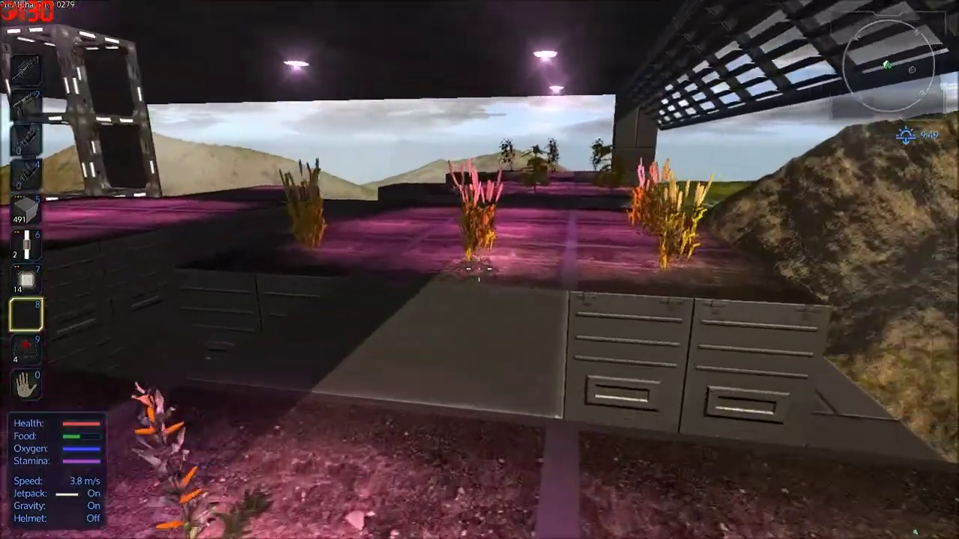
Harvest the fruit from the plants in the nearby planters one by one.
key("w")
key("r")
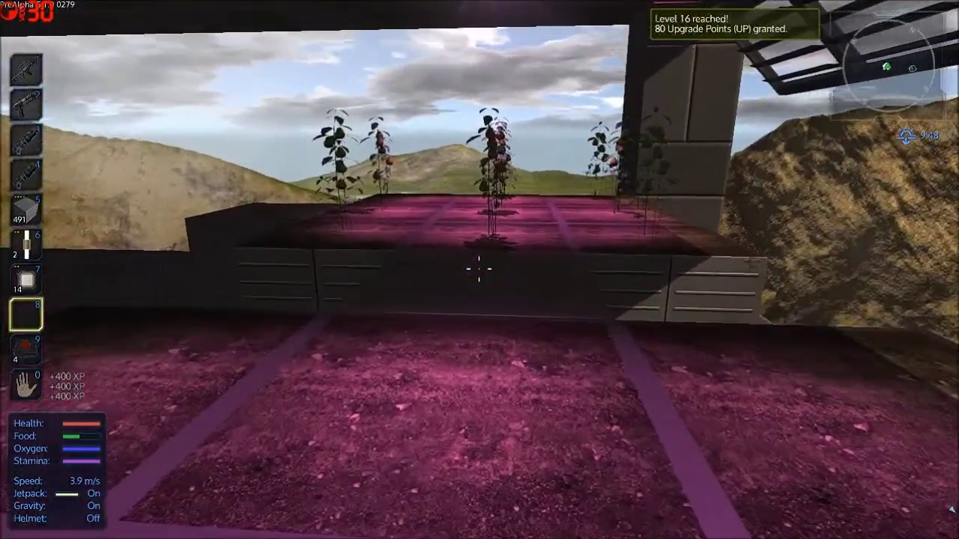
key("w")
key("r")
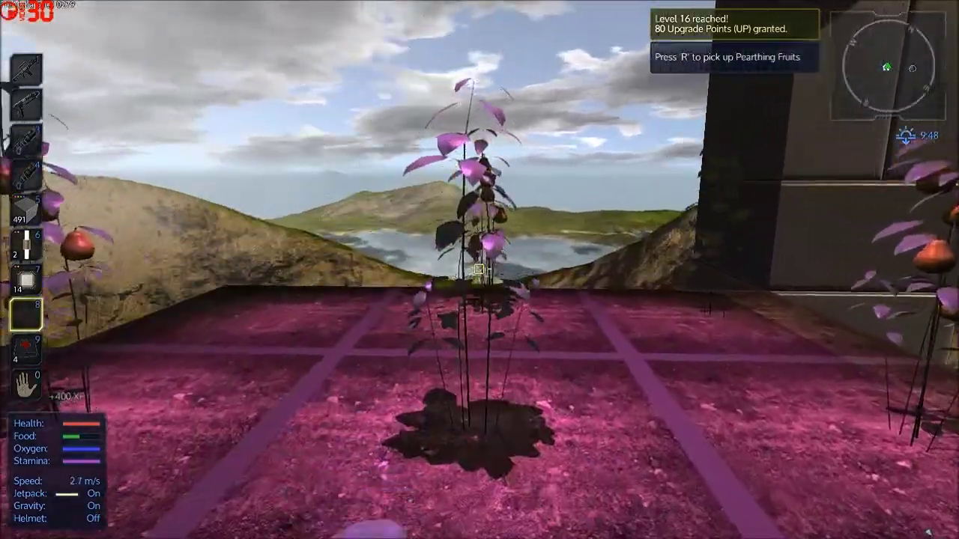
key("w")
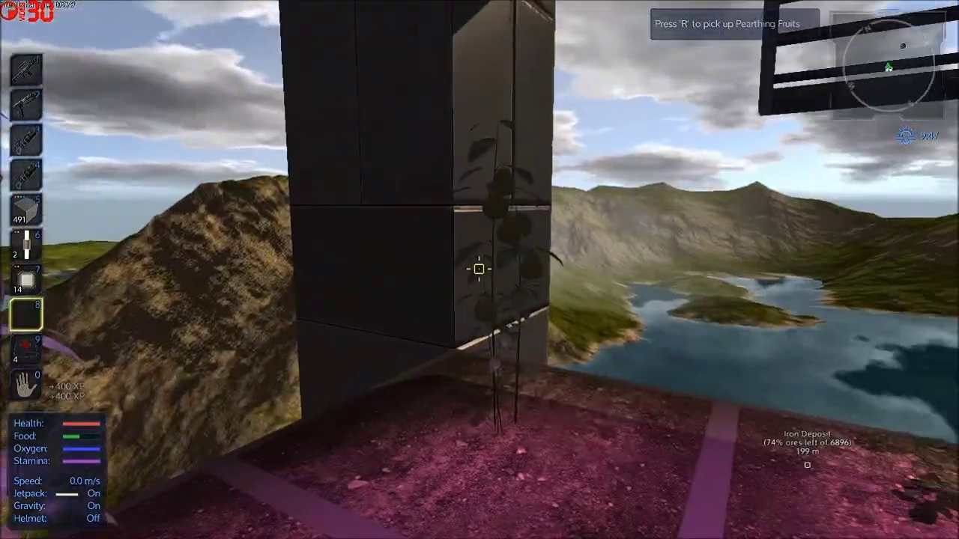
key("r")
key("r")
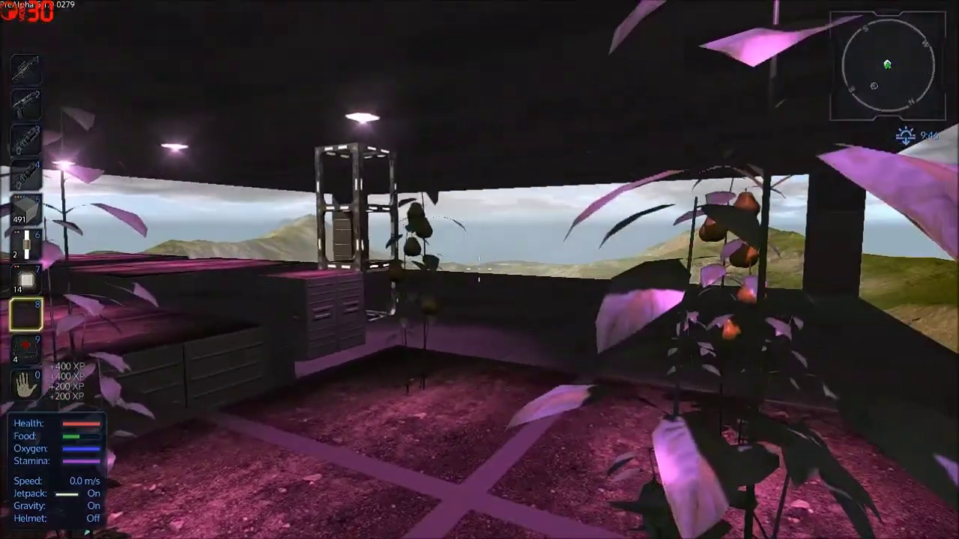
key("r")
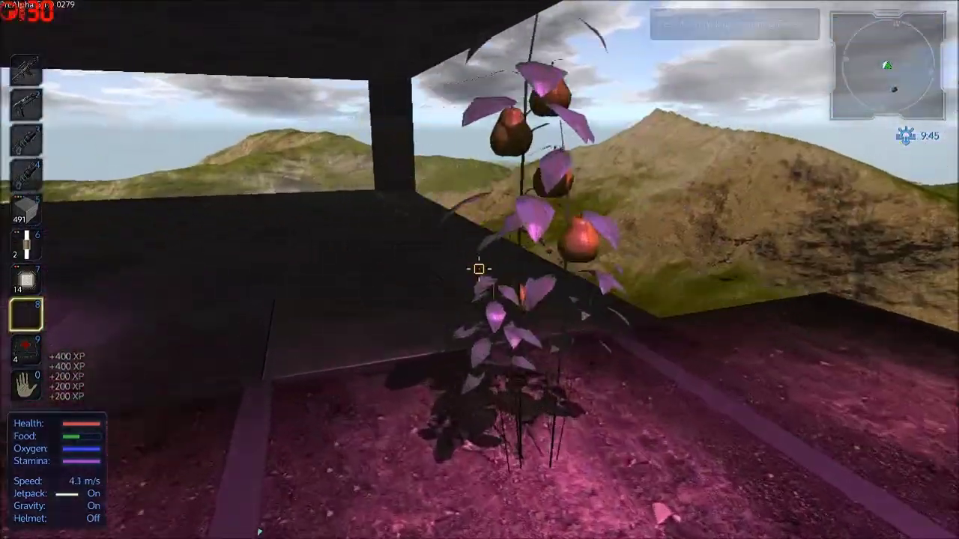
key("r")
Check the inventory, climb over the planter boxes, then reopen the inventory.
key("Tab")
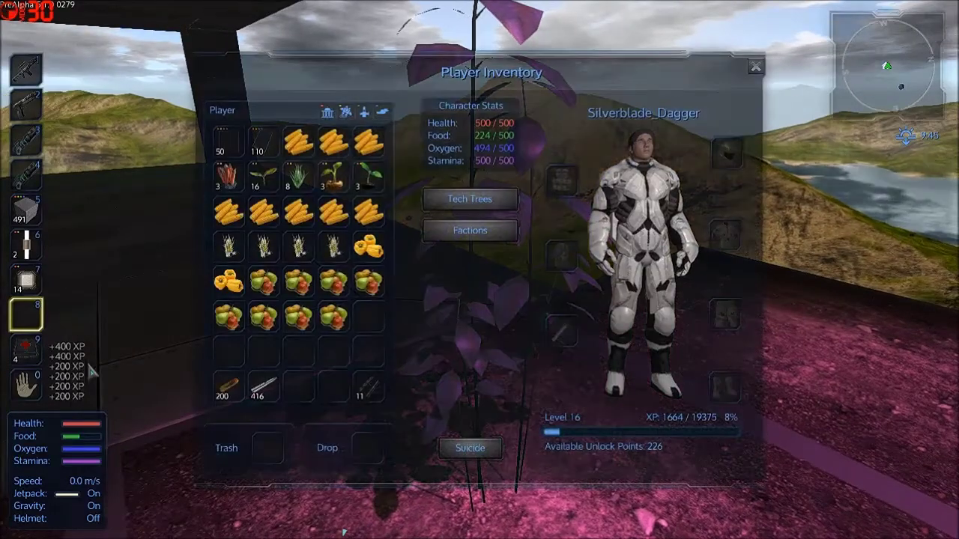
key("Tab")
key("w")
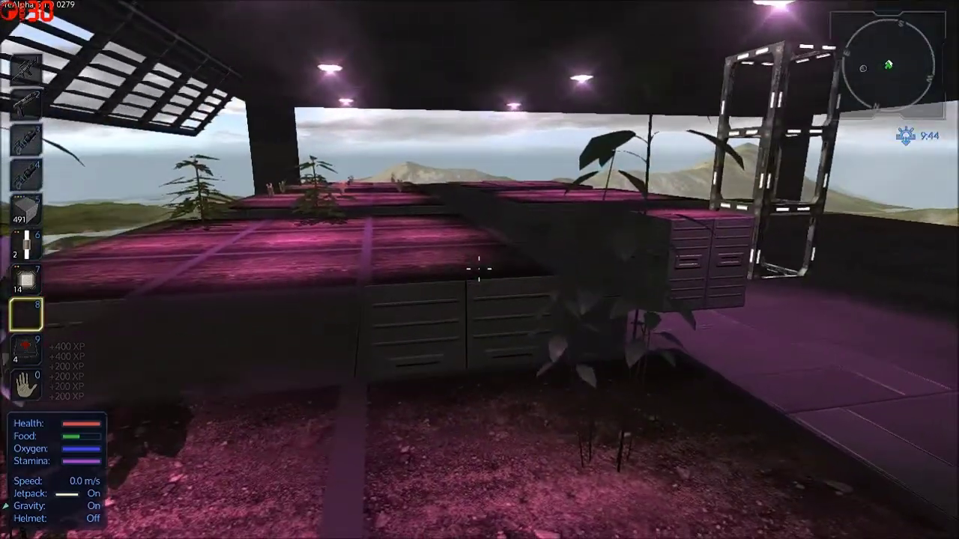
key("space")
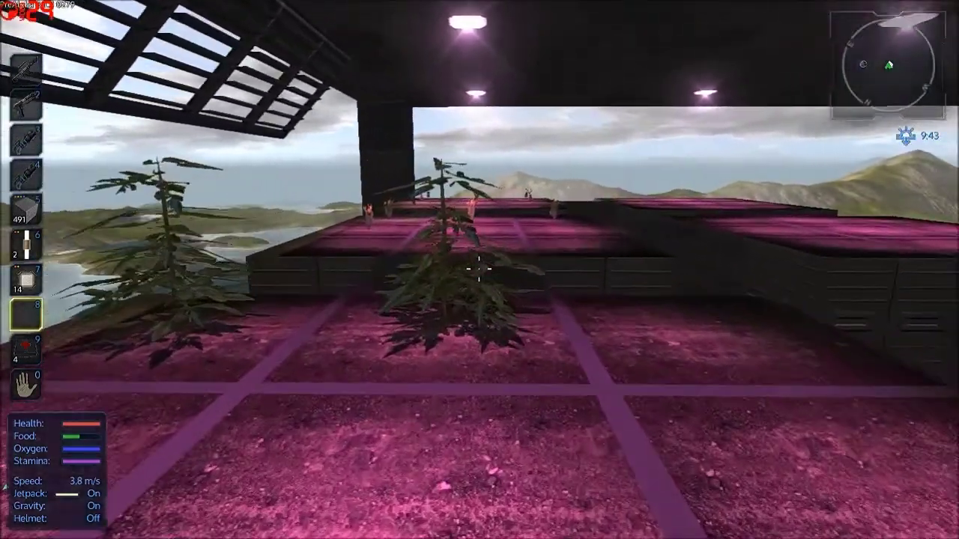
key("w")
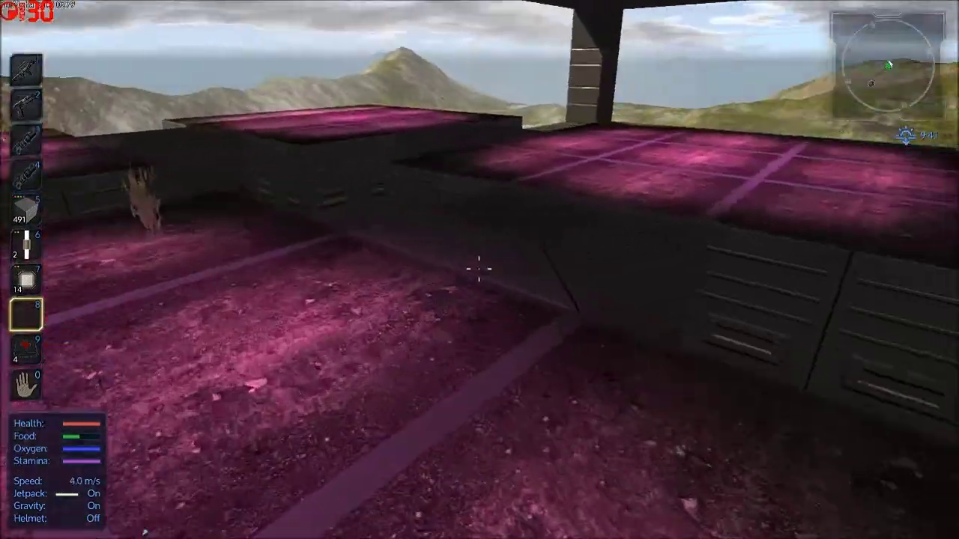
key("w")
key("Tab")
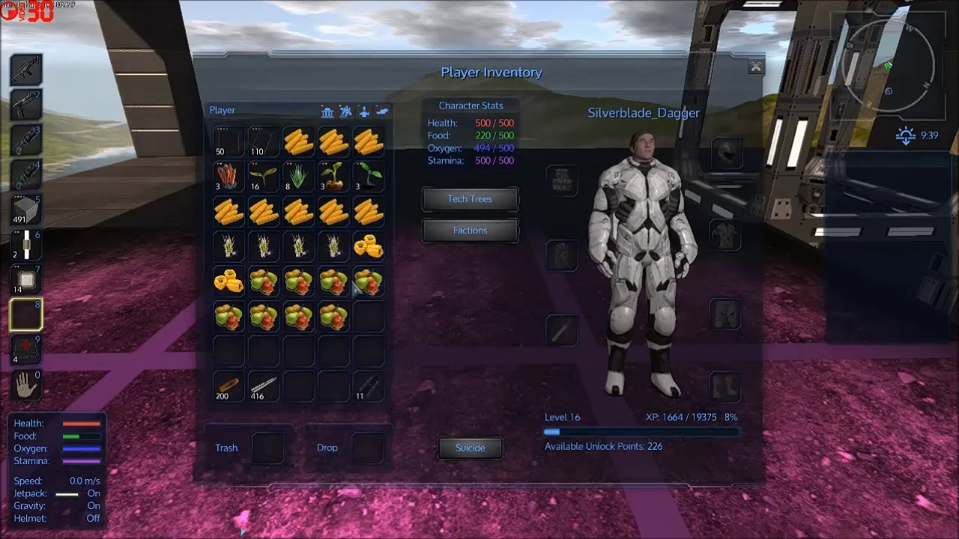
Move the 50 and 110 block stacks into hotbar slots 7 and 8, then close the inventory.
left_click_drag(29, 283, 298, 387)
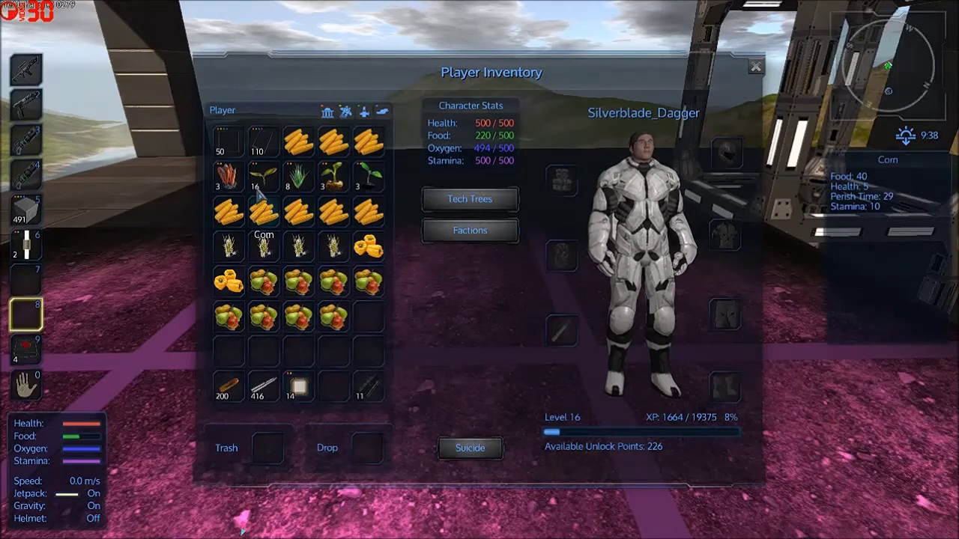
left_click(228, 141, "shift")
left_click(258, 143, "shift")
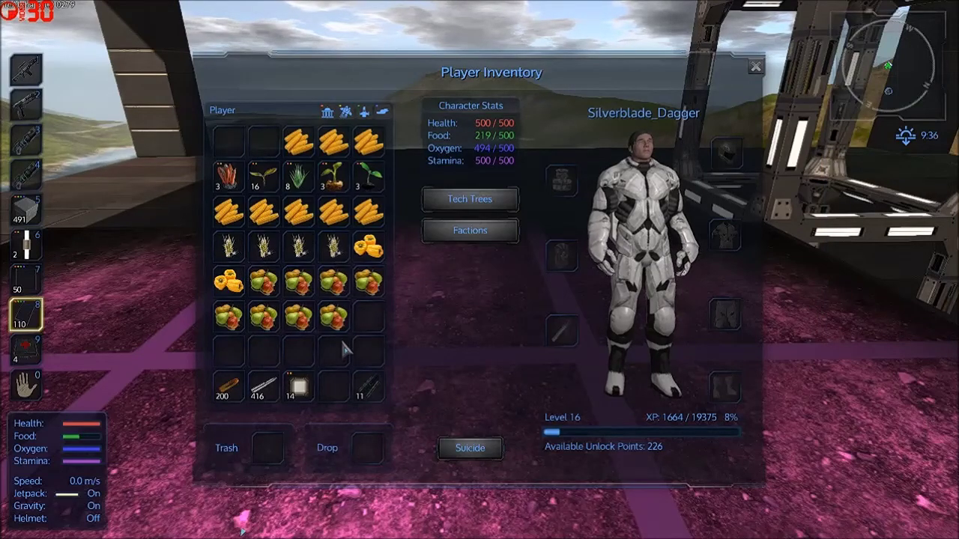
key("i")
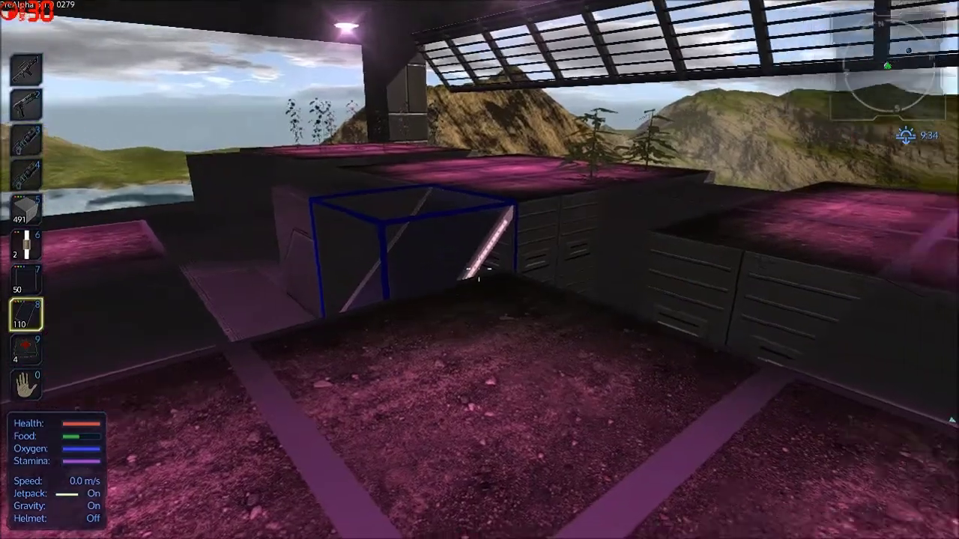
Place a grated staircase block beside the pillar and step back to inspect it.
key("w")
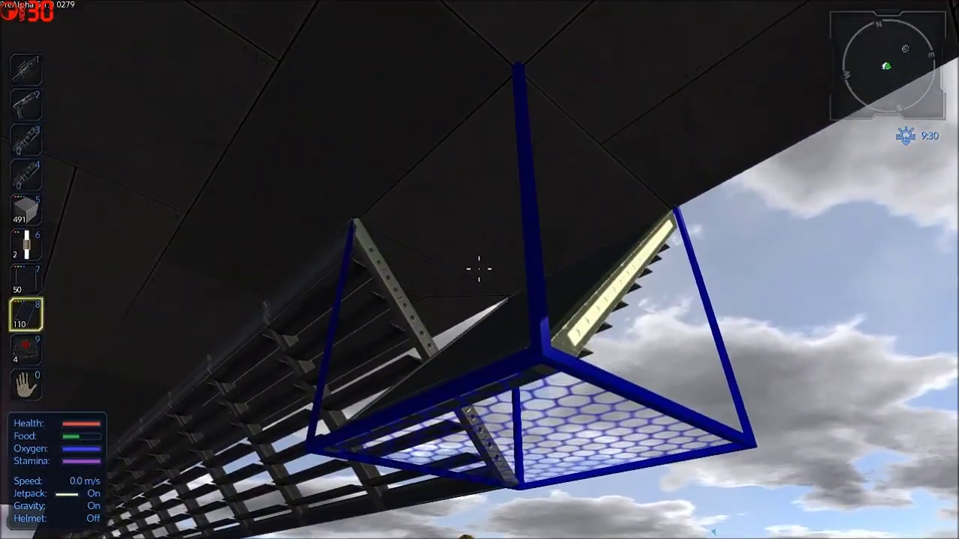
scroll(479, 268, "down", 1)
scroll(479, 268, "down", 1)
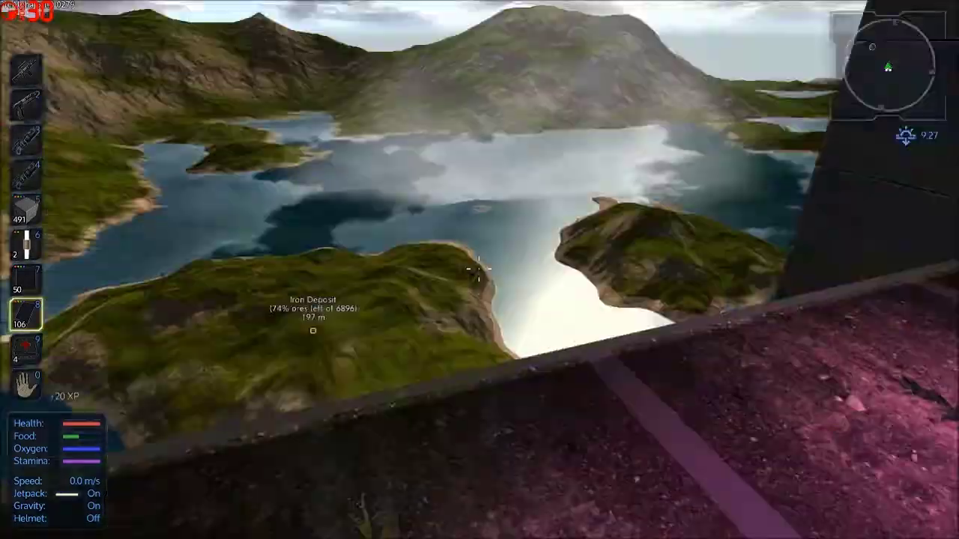
left_click(479, 268)
key("s")
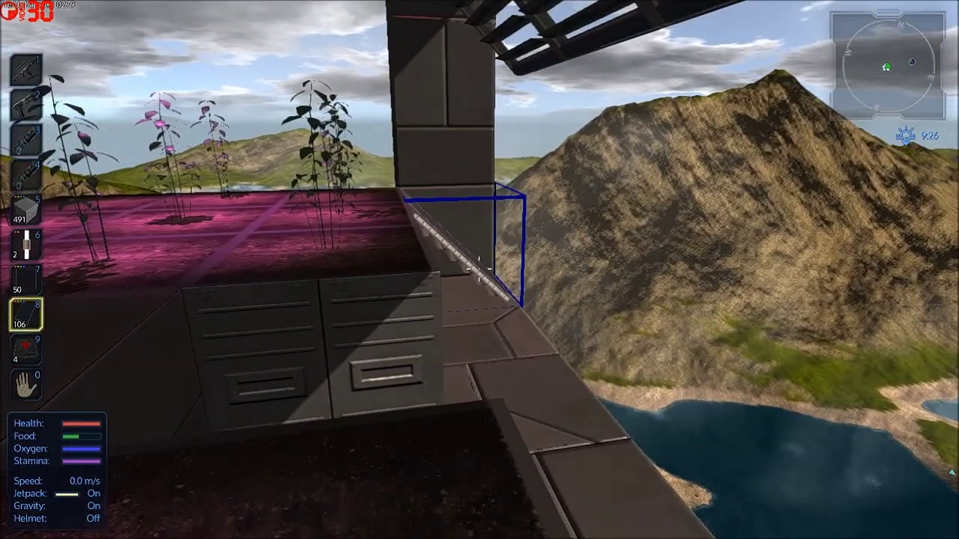
scroll(479, 268, "down", 1)
scroll(478, 268, "down", 1)
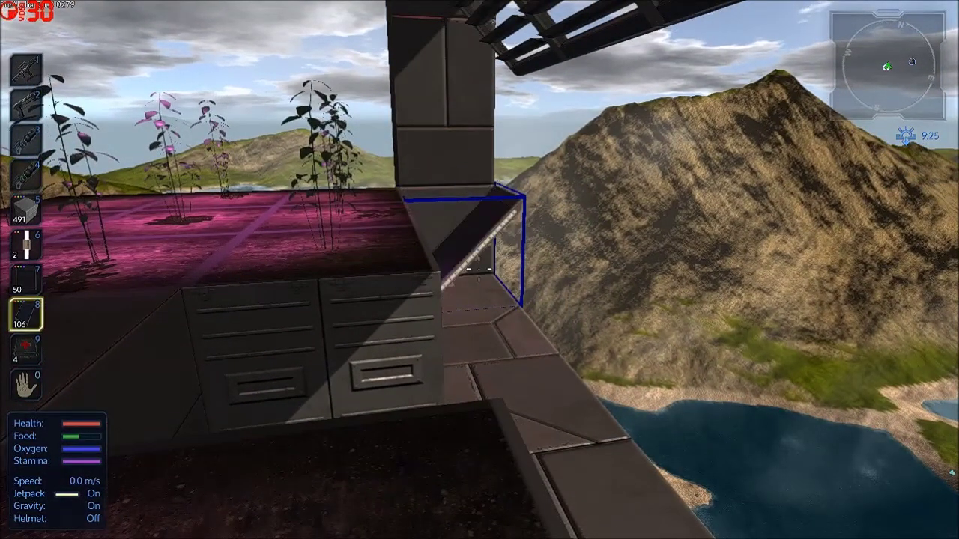
scroll(478, 268, "down", 1)
scroll(478, 268, "down", 1)
scroll(479, 268, "down", 1)
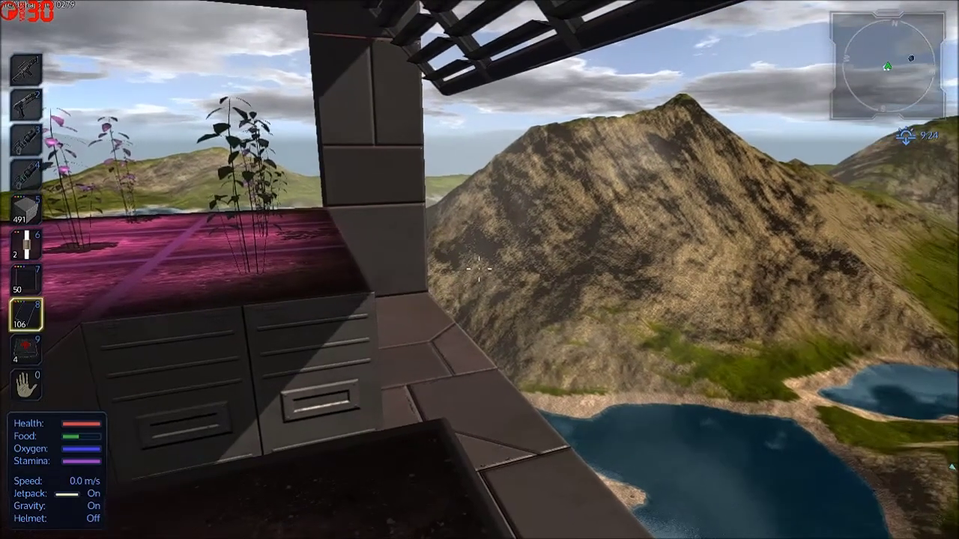
scroll(479, 268, "down", 1)
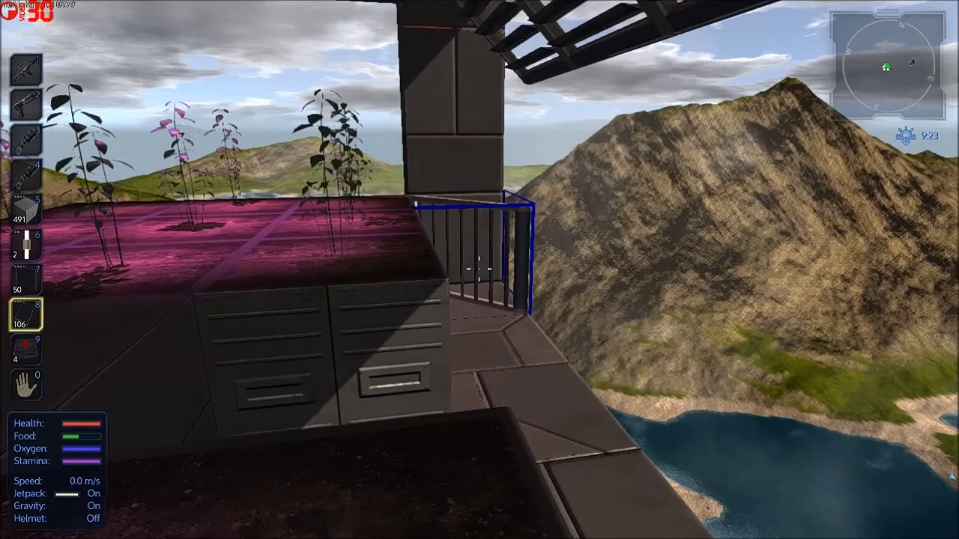
scroll(478, 269, "down", 1)
scroll(479, 268, "down", 1)
scroll(479, 268, "down", 1)
scroll(479, 268, "down", 1)
scroll(479, 269, "down", 1)
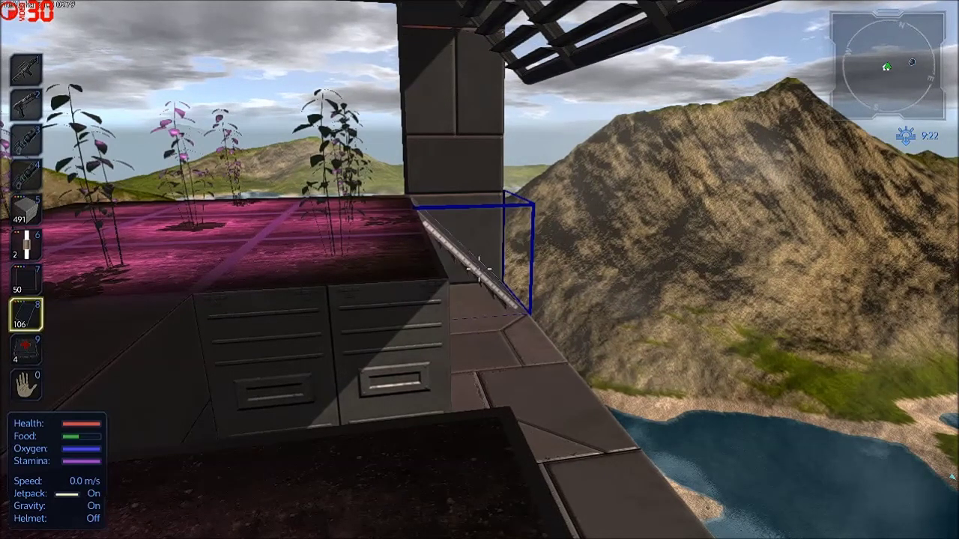
scroll(479, 268, "down", 1)
scroll(479, 268, "down", 1)
scroll(479, 268, "down", 1)
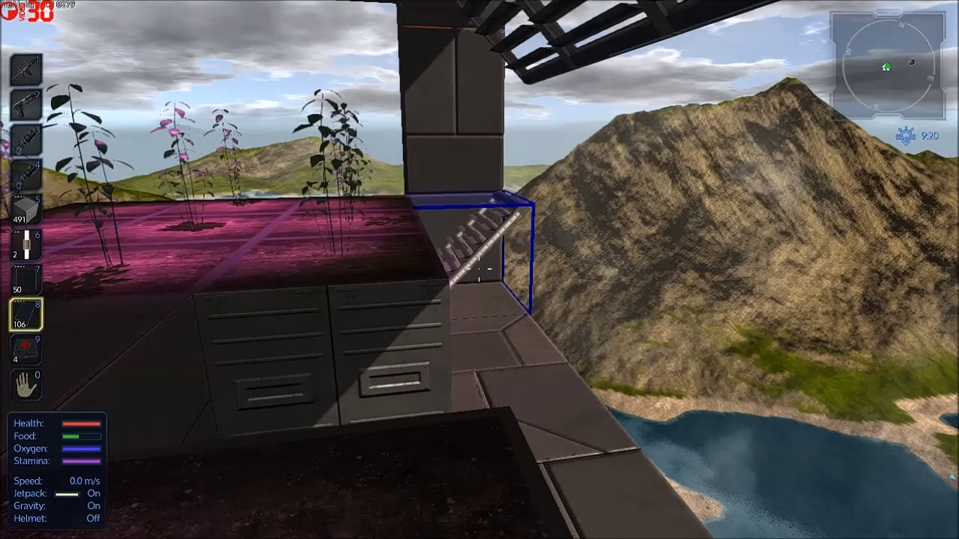
key("w")
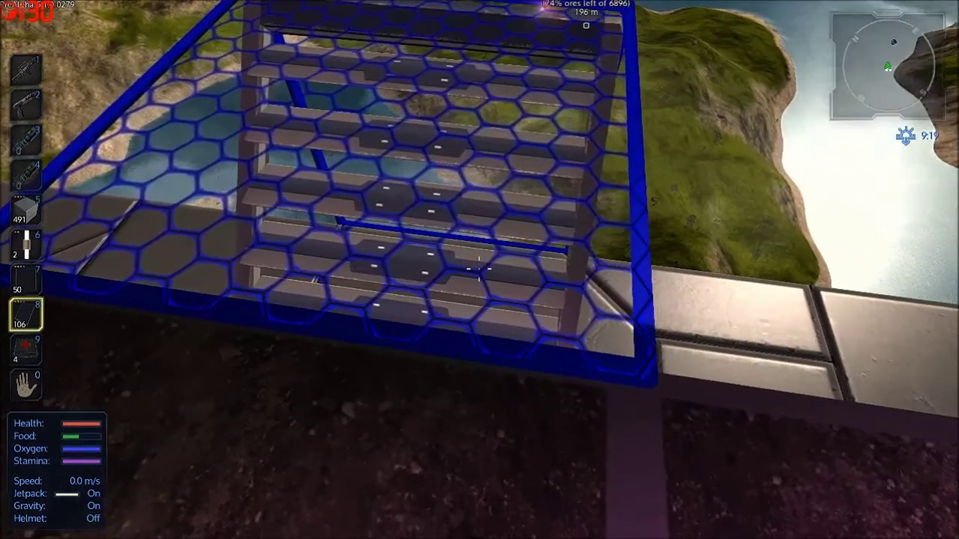
scroll(479, 268, "down", 1)
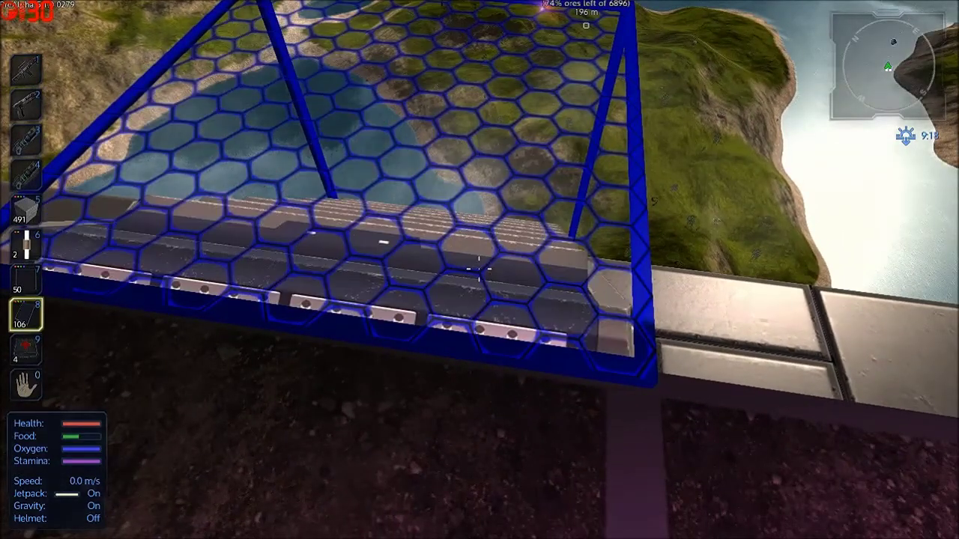
scroll(478, 268, "down", 1)
scroll(479, 268, "down", 1)
scroll(478, 268, "down", 1)
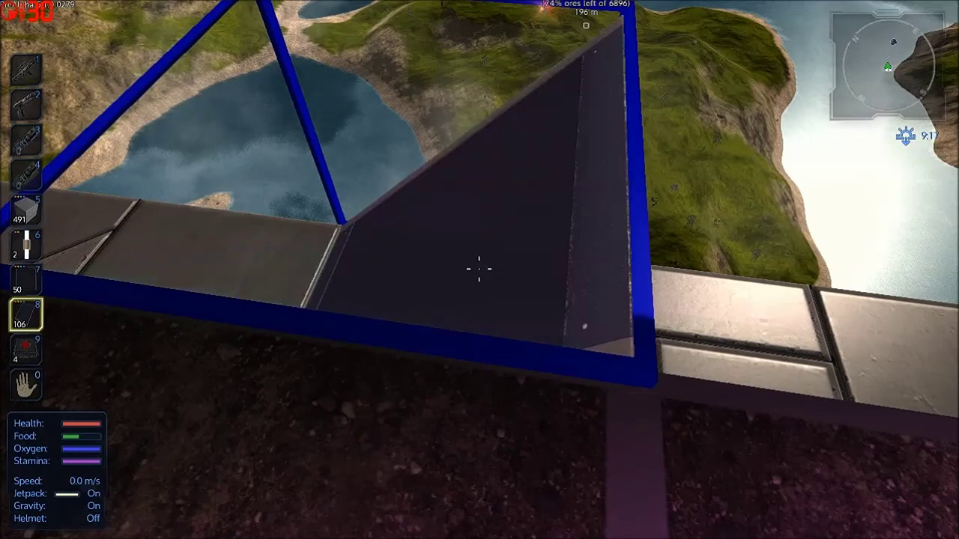
scroll(478, 268, "down", 1)
scroll(479, 268, "down", 1)
scroll(479, 268, "down", 1)
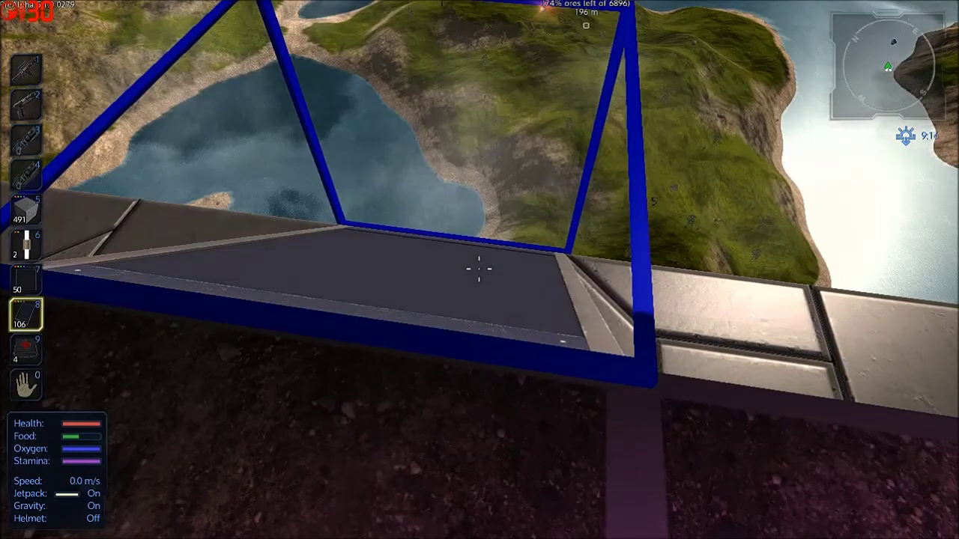
scroll(479, 269, "down", 1)
scroll(478, 268, "down", 1)
scroll(478, 268, "down", 1)
scroll(478, 268, "down", 1)
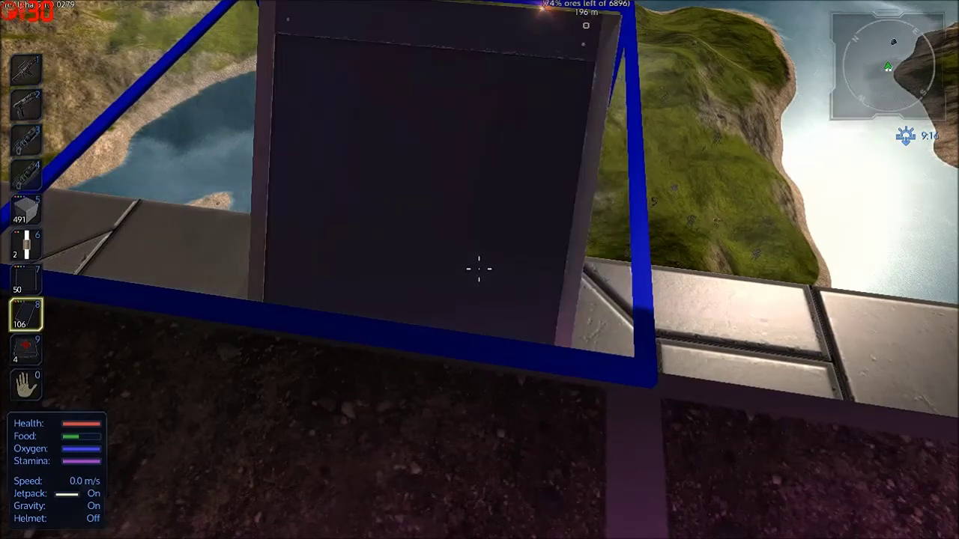
scroll(479, 268, "down", 1)
scroll(478, 268, "down", 1)
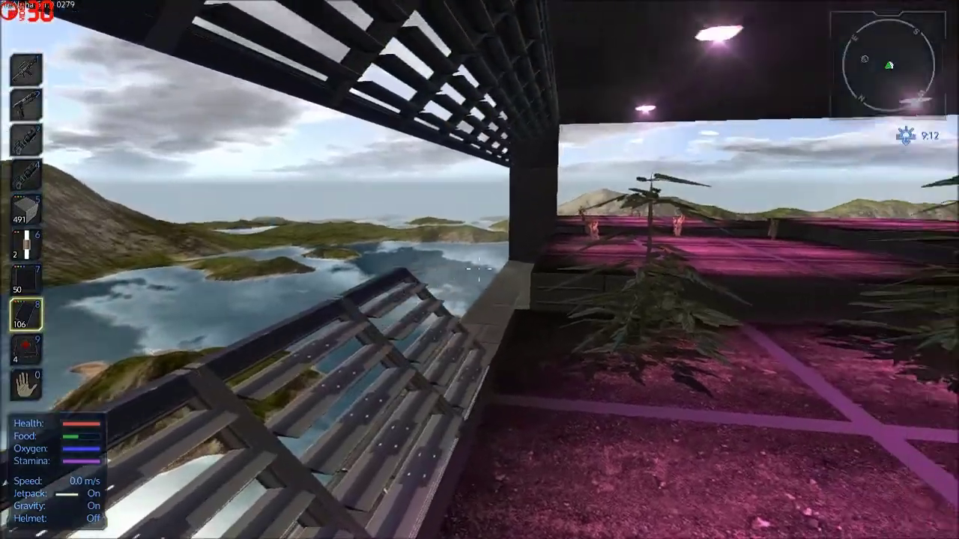
Walk past the plants to the railing gap and place a staircase piece there.
key("w")
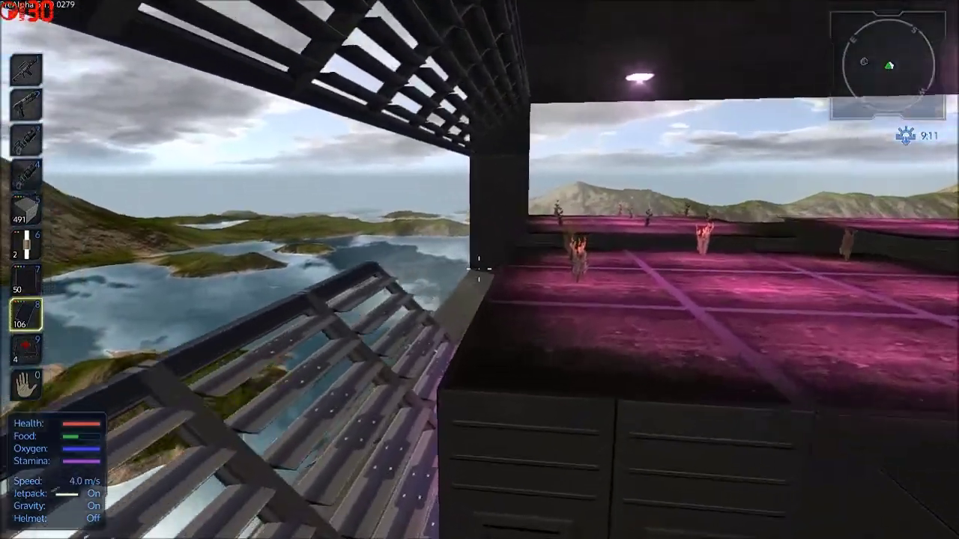
key("w")
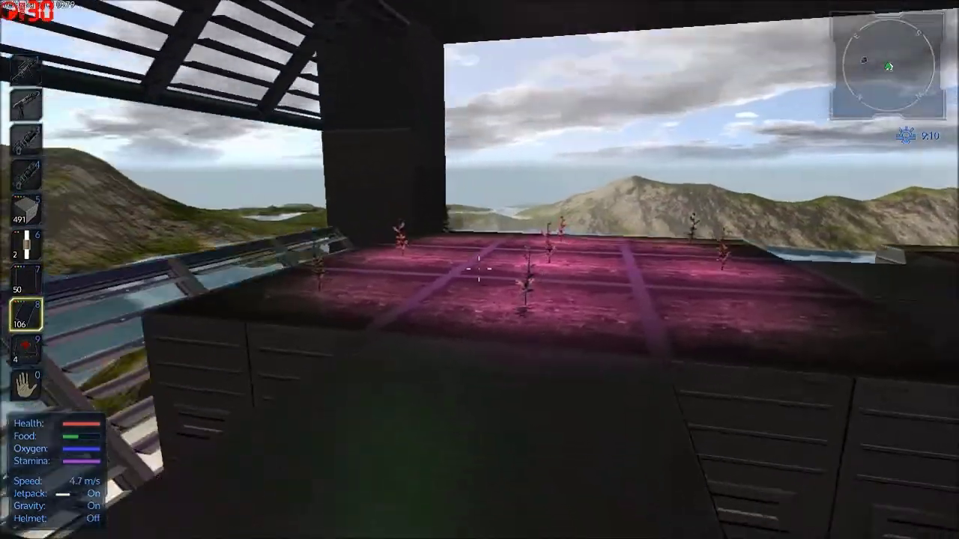
key("w")
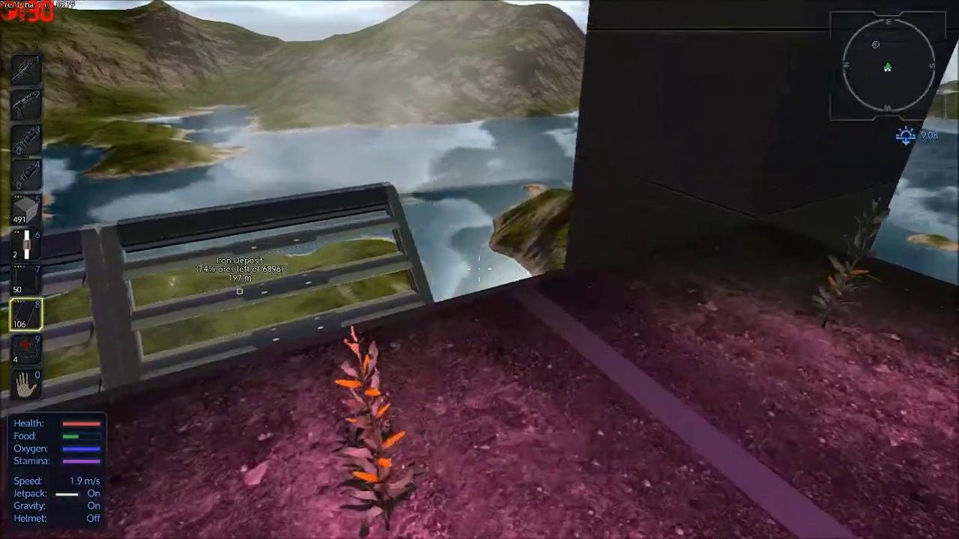
key("w")
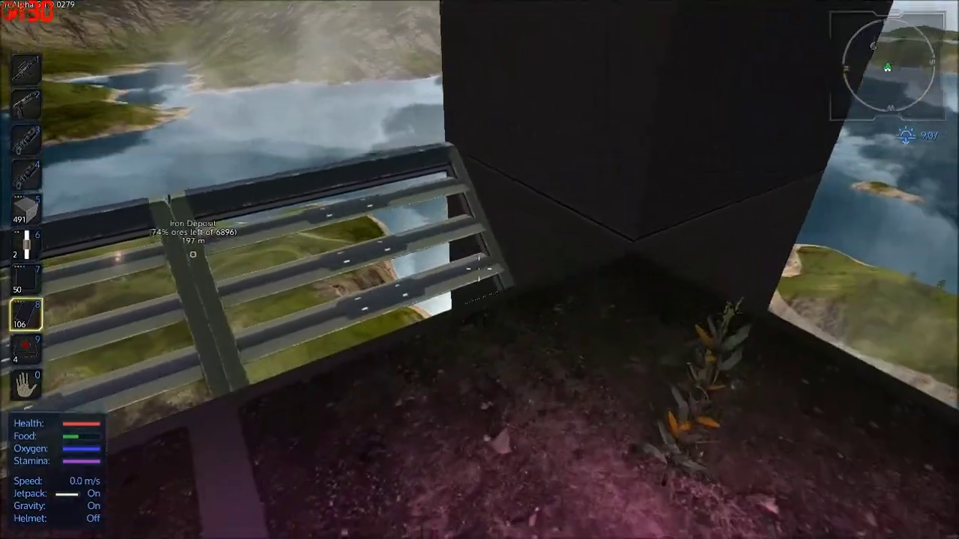
left_click(479, 269)
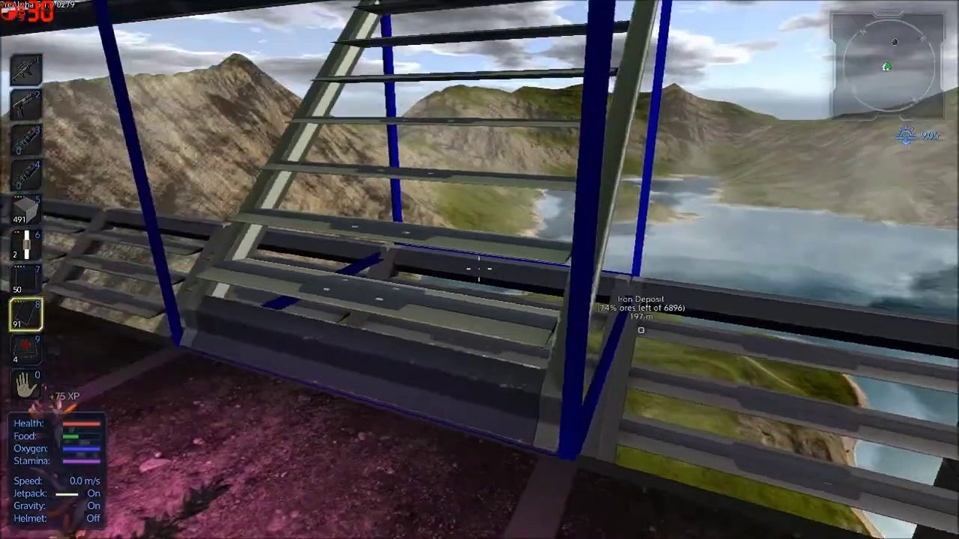
Swap between hotbar slots 7 and 6, then walk back along the walkway into the garden room.
key("7")
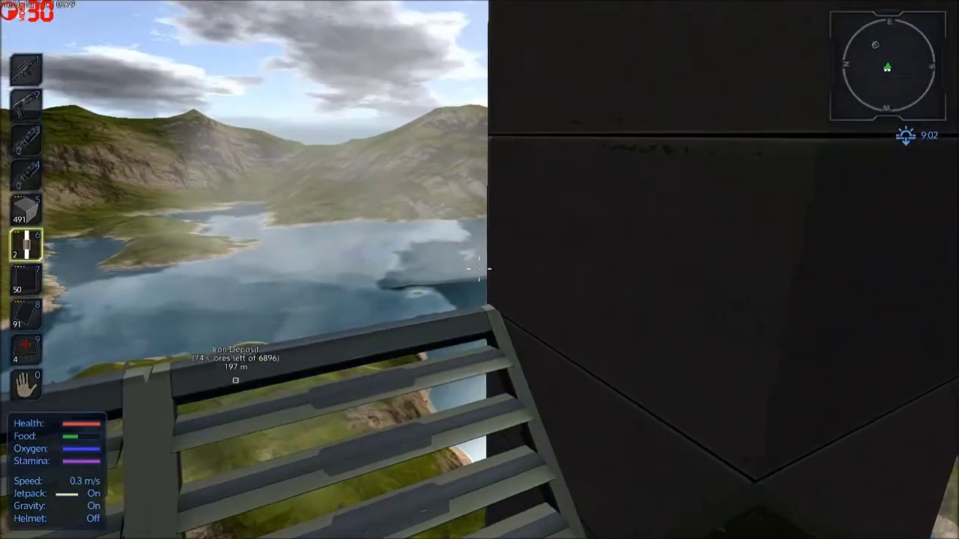
key("6")
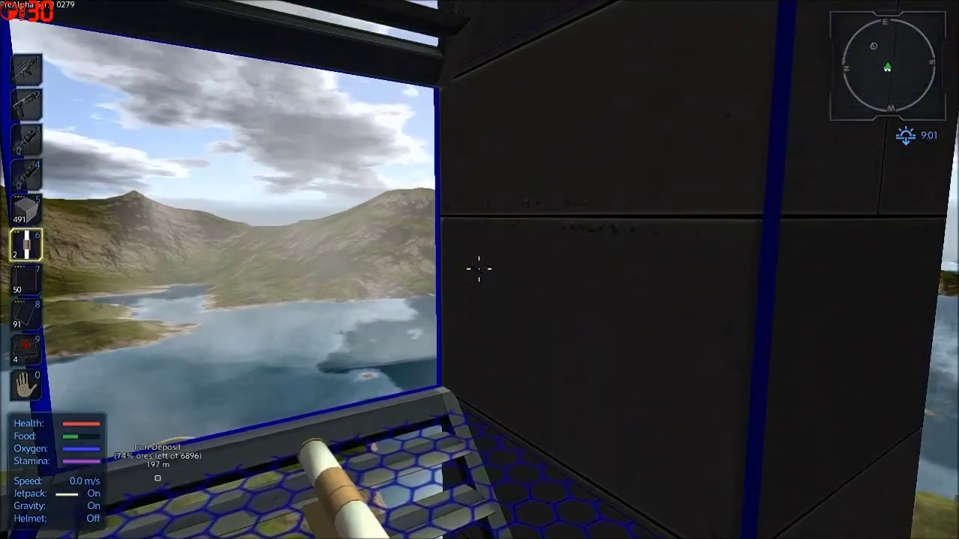
key("7")
key("s")
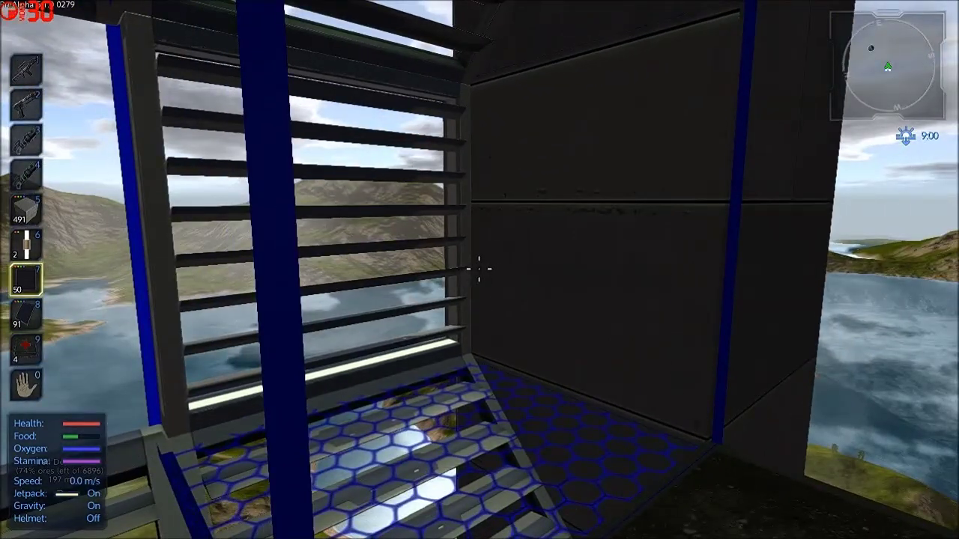
key("w")
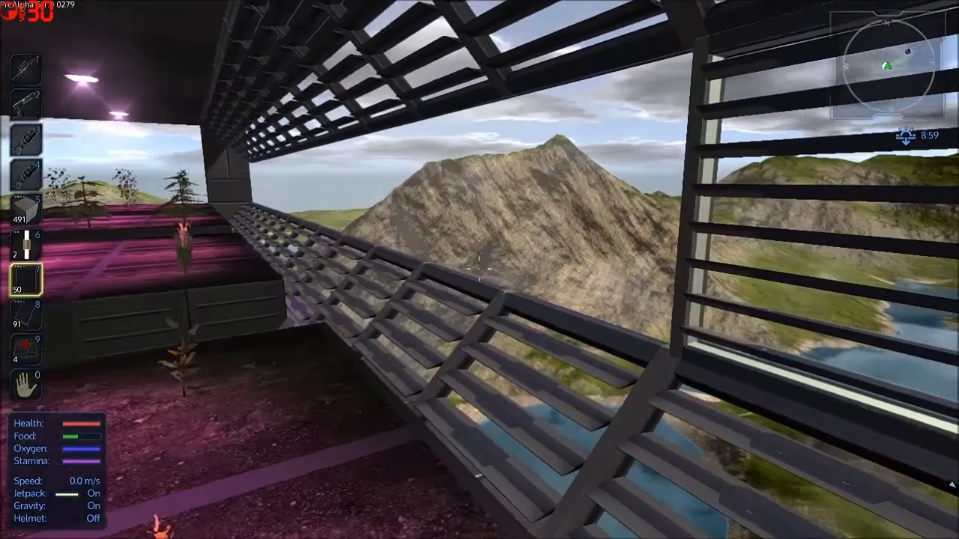
key("w")
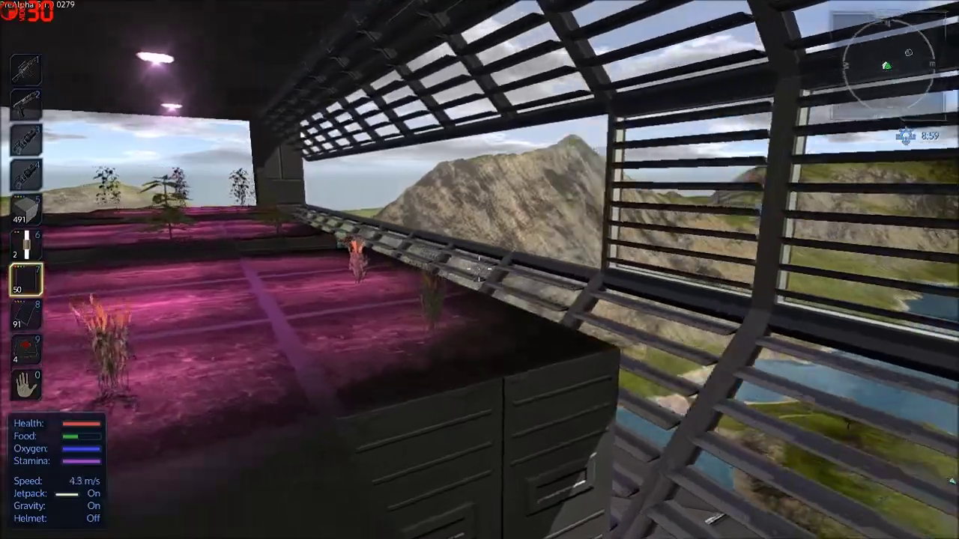
key("w")
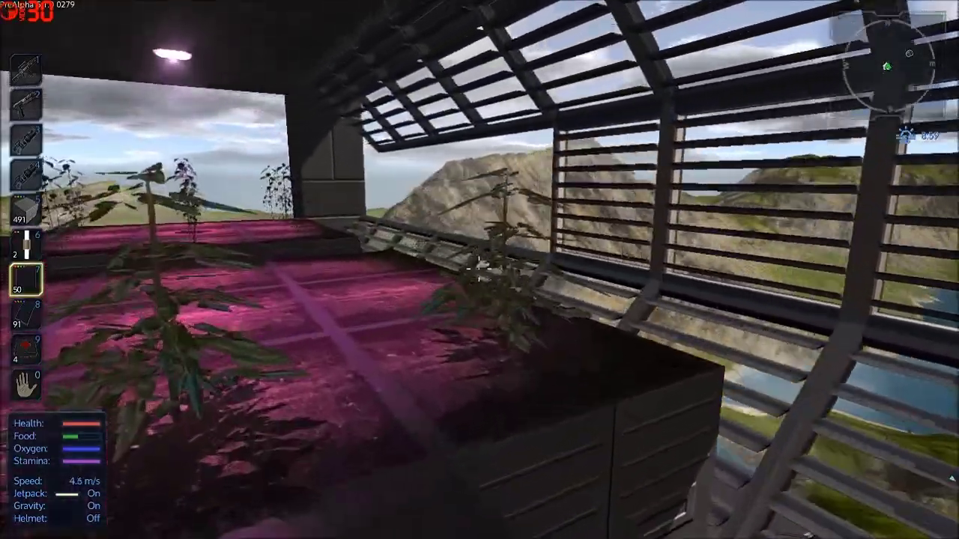
Cross the planter to the greenhouse wall corner and place blocks there.
key("w")
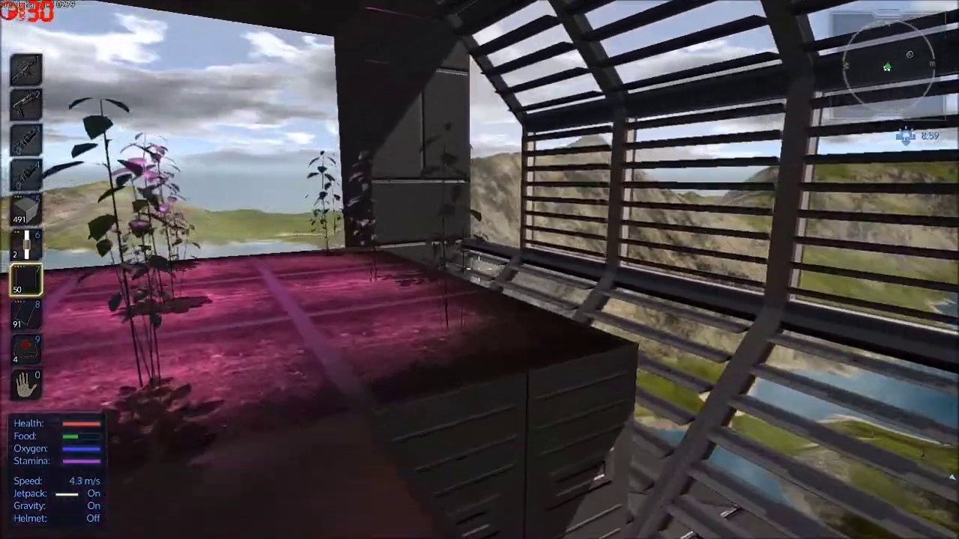
key("w")
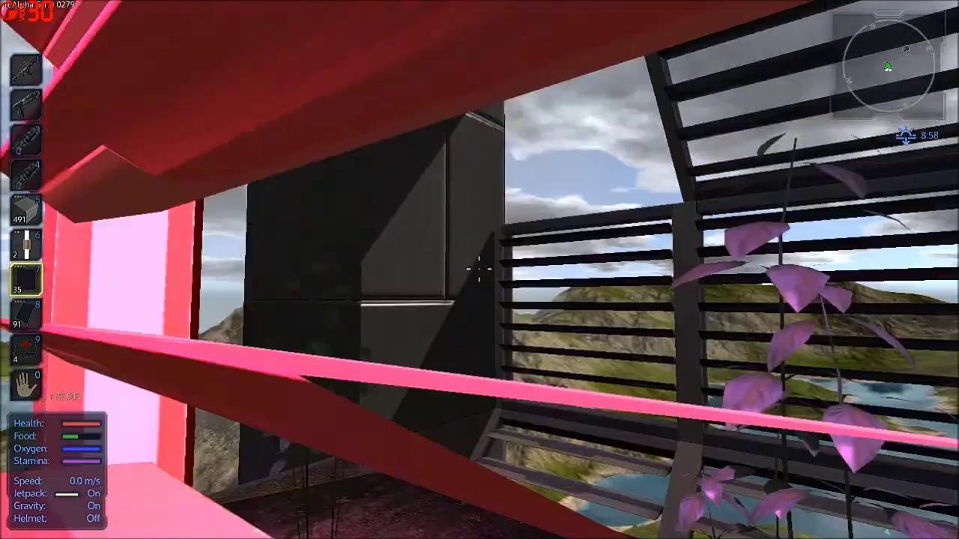
left_click(480, 268)
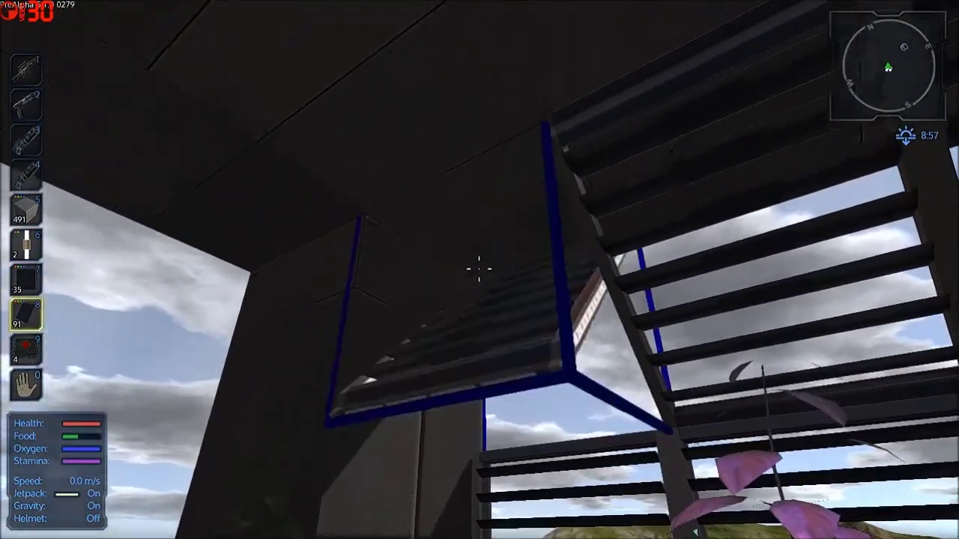
scroll(479, 269, "down", 1)
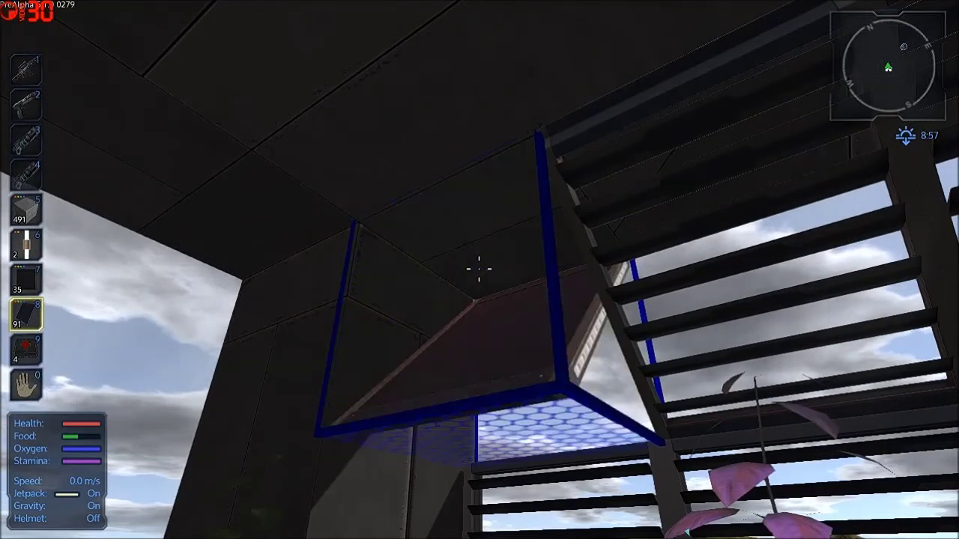
scroll(479, 268, "down", 1)
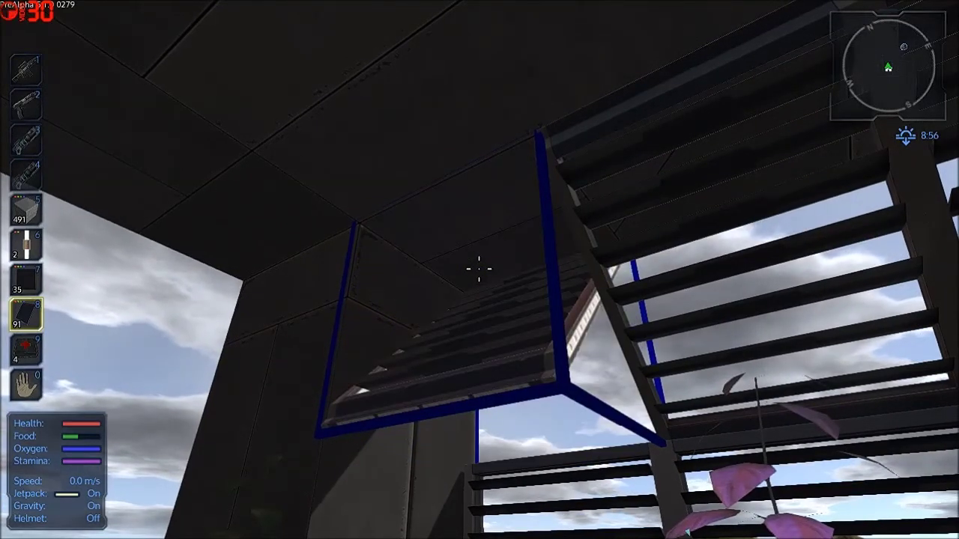
scroll(480, 268, "down", 1)
scroll(479, 268, "down", 1)
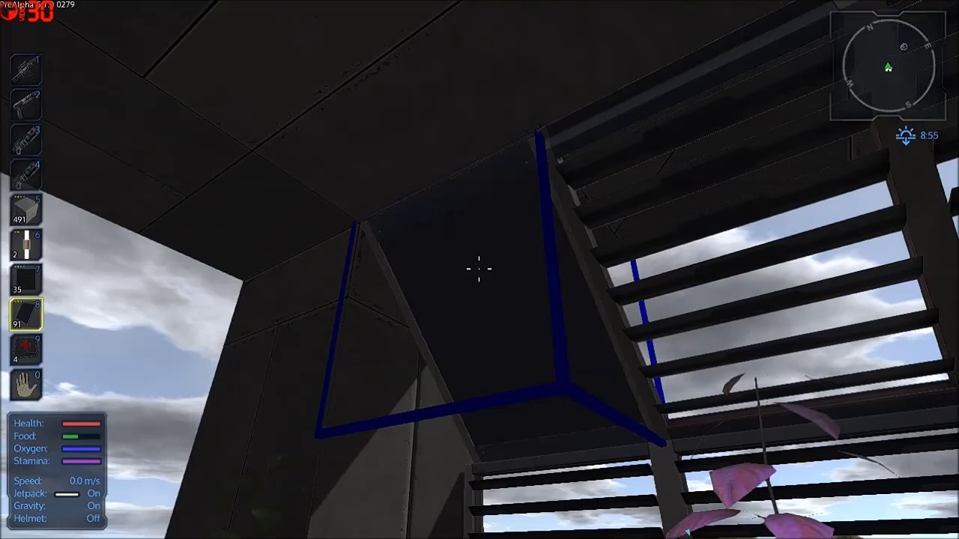
scroll(479, 268, "down", 1)
scroll(479, 268, "down", 1)
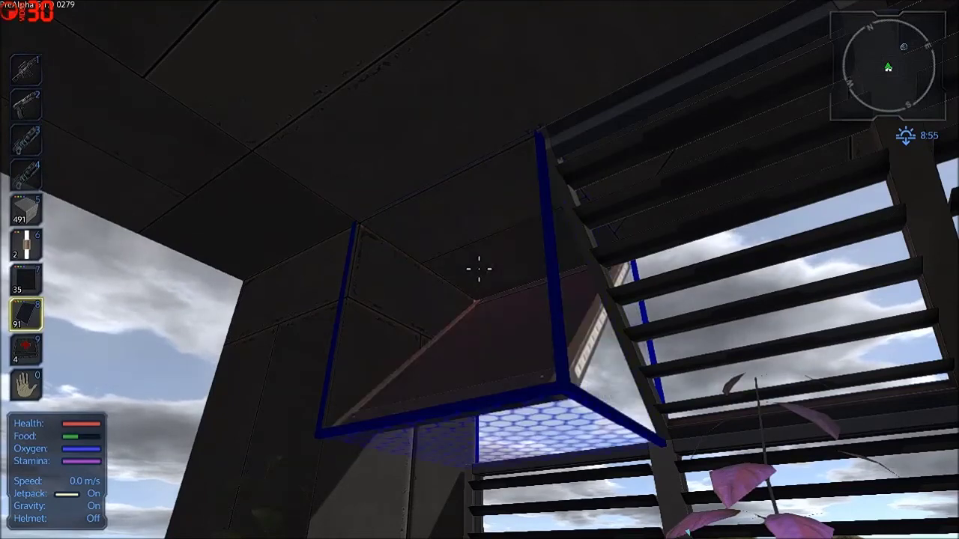
scroll(479, 268, "down", 1)
scroll(480, 268, "down", 1)
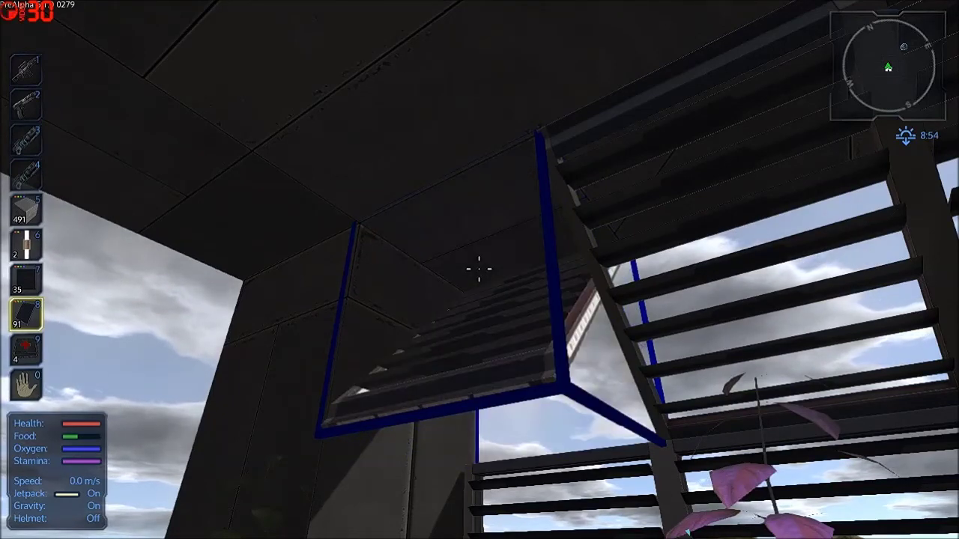
scroll(479, 268, "down", 1)
scroll(480, 268, "down", 1)
scroll(479, 268, "down", 1)
scroll(479, 268, "down", 1)
scroll(479, 268, "down", 1)
scroll(480, 269, "down", 1)
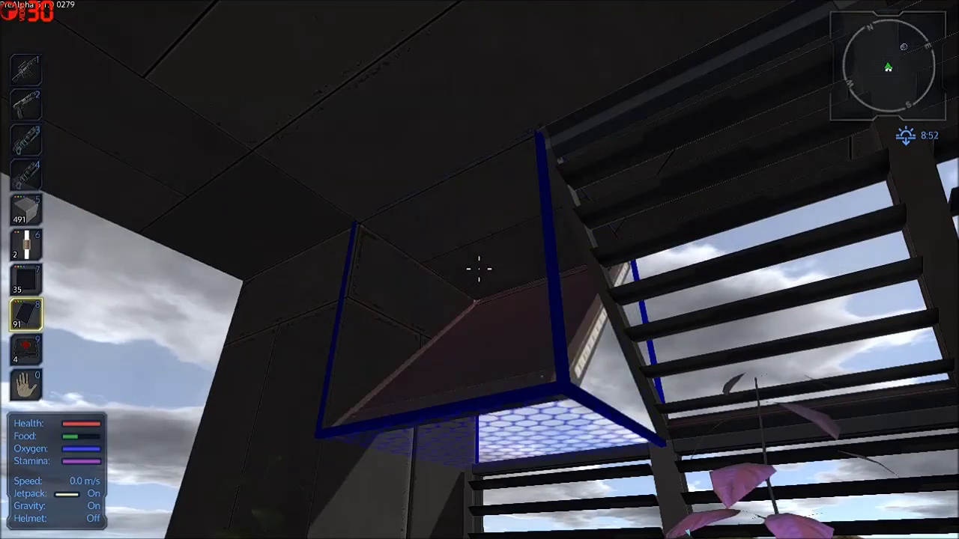
scroll(479, 268, "down", 1)
scroll(480, 268, "down", 1)
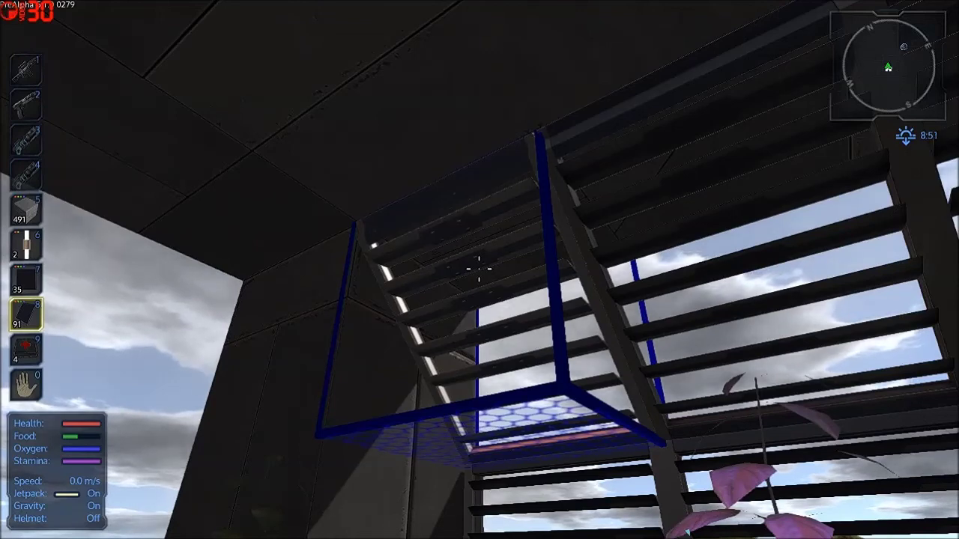
scroll(478, 268, "down", 1)
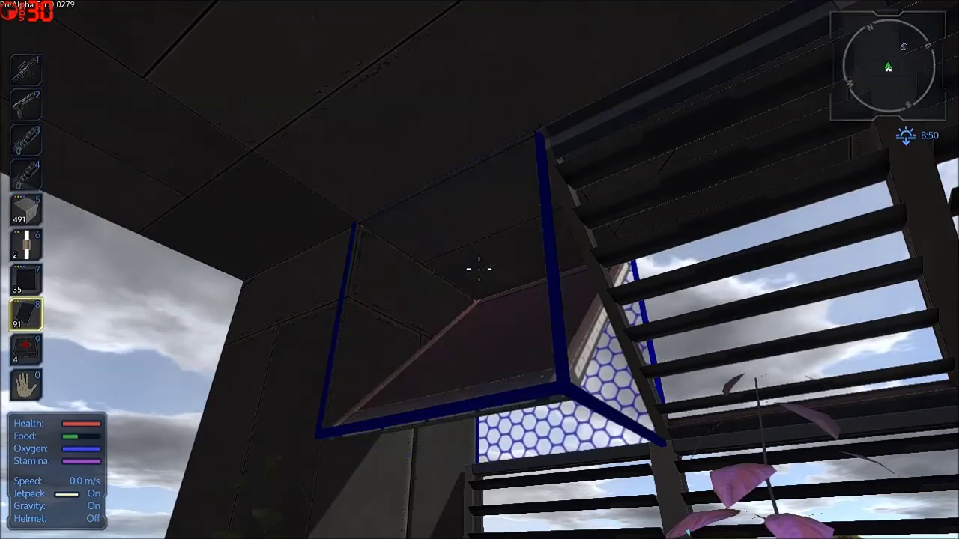
scroll(479, 269, "down", 1)
scroll(479, 268, "down", 1)
scroll(478, 268, "down", 1)
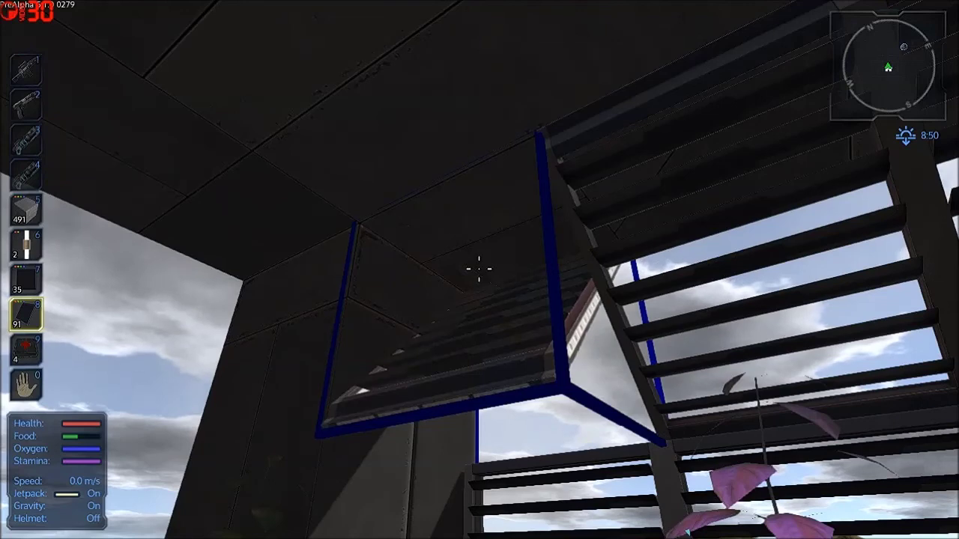
scroll(479, 268, "down", 1)
scroll(479, 269, "down", 1)
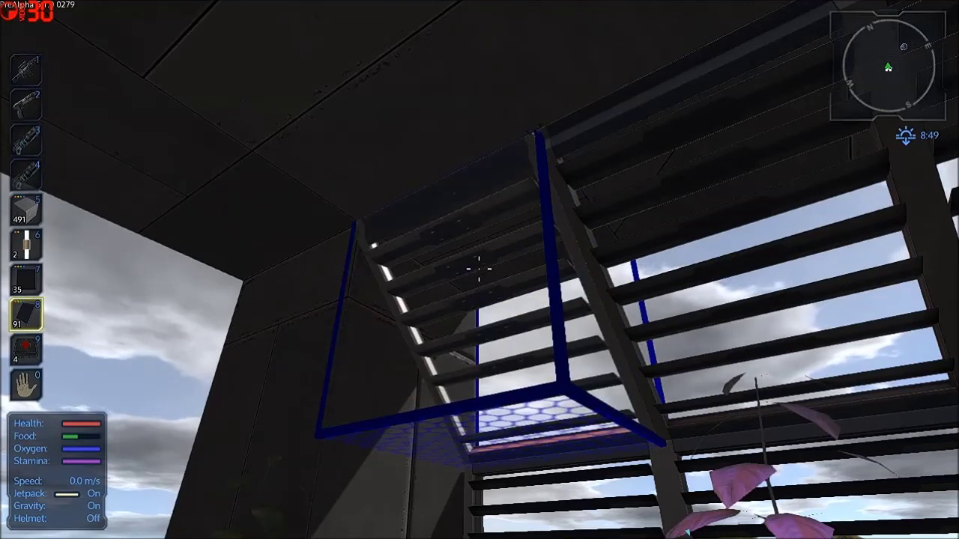
scroll(479, 268, "down", 1)
scroll(478, 268, "down", 1)
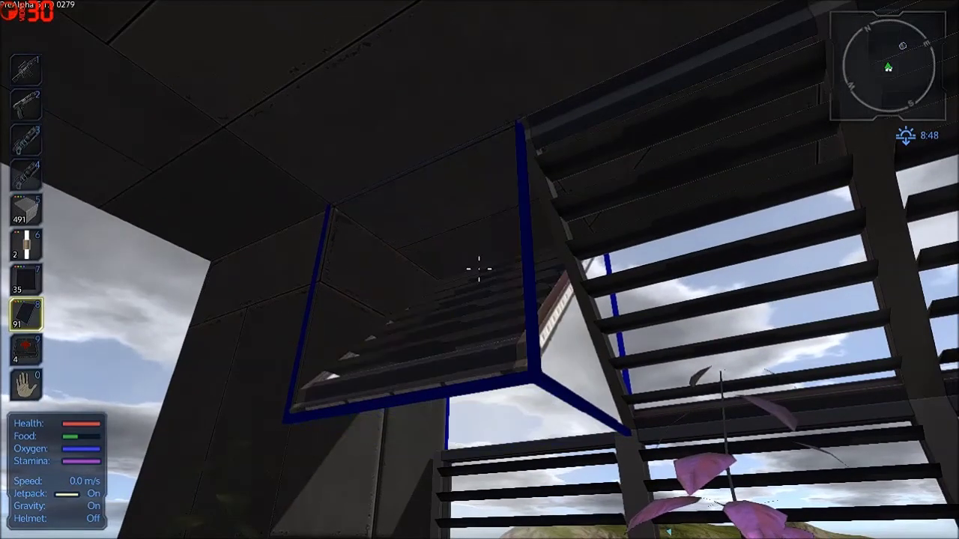
scroll(478, 268, "down", 1)
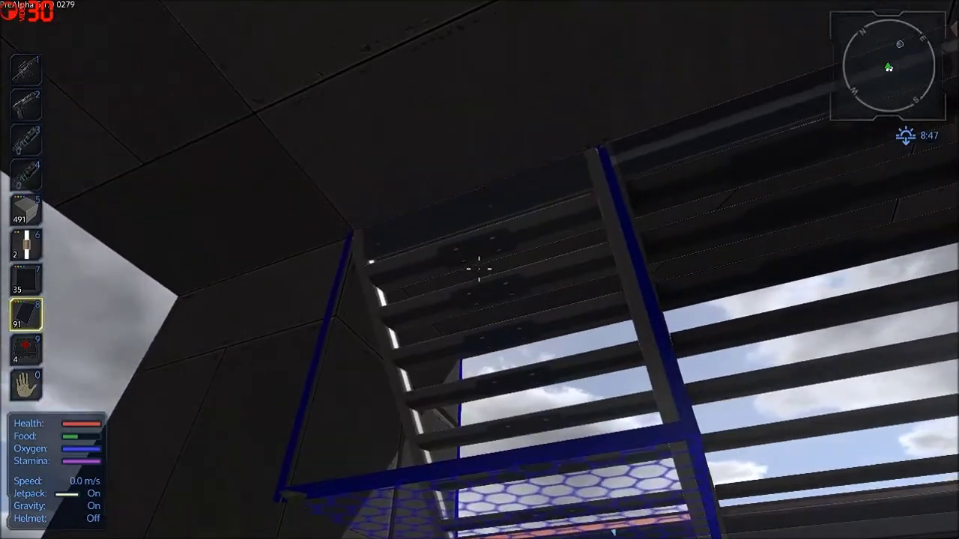
Walk through the planter room to the dark pillar and place slot-7 wall blocks at its corner.
key("w")
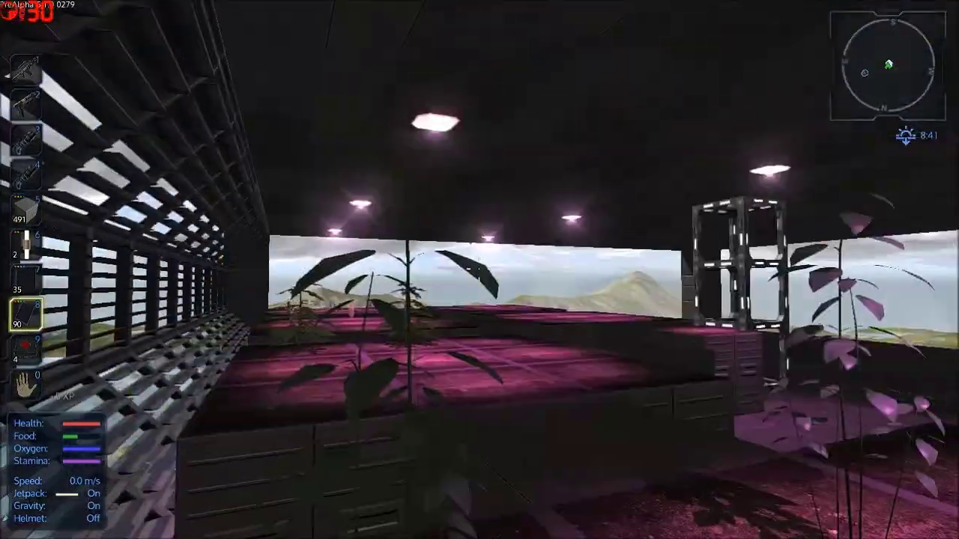
key("w")
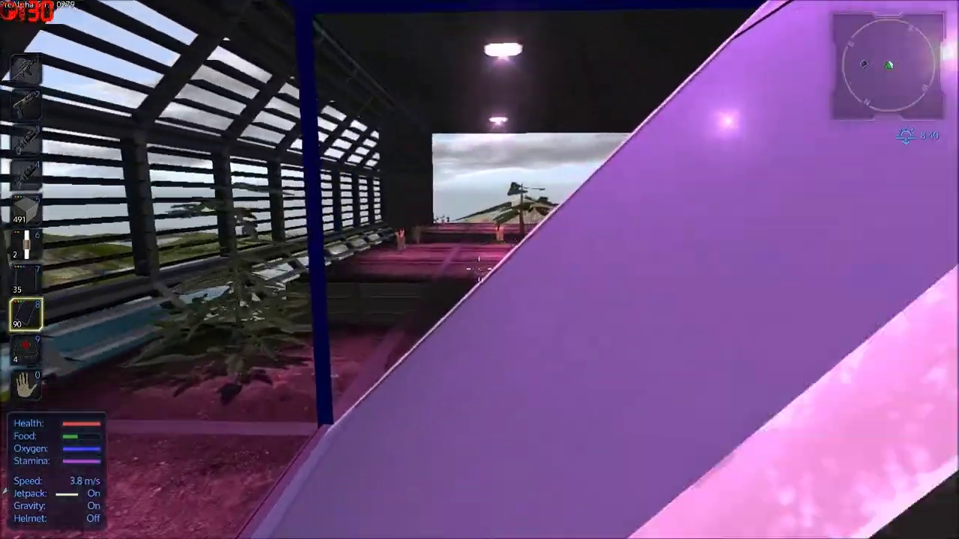
key("w")
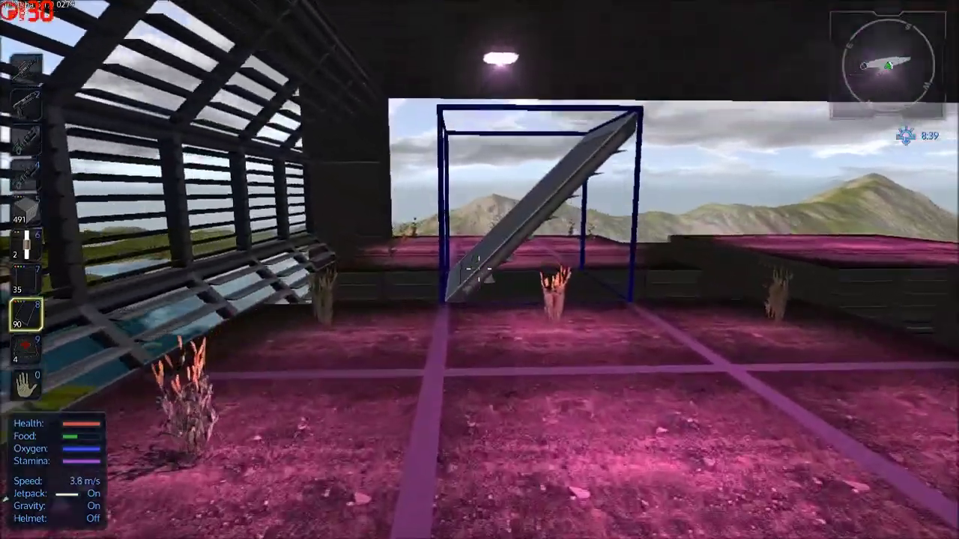
key("w")
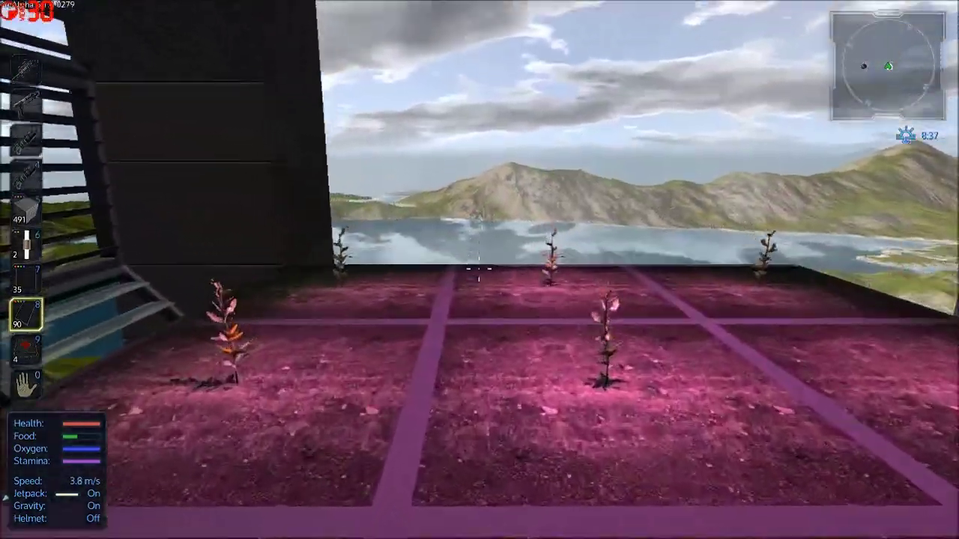
key("7")
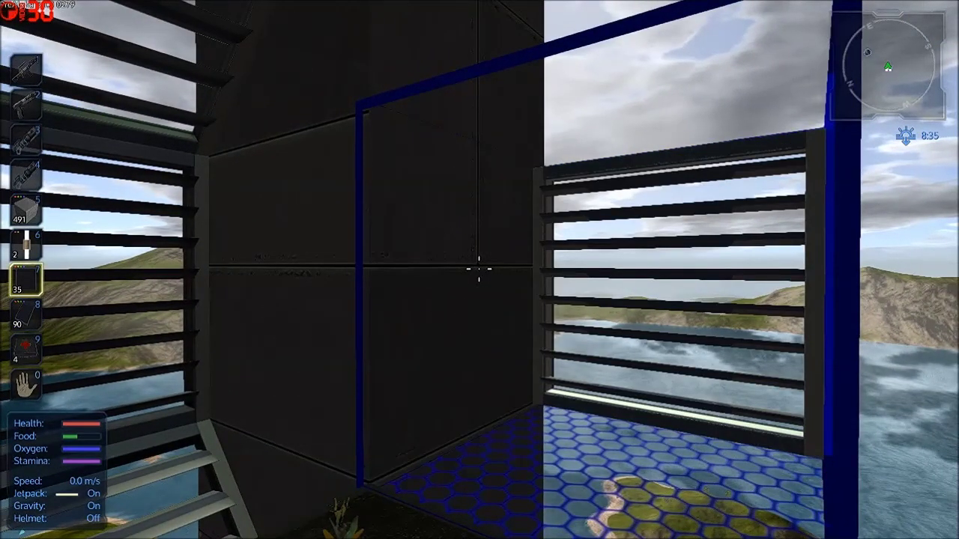
key("w")
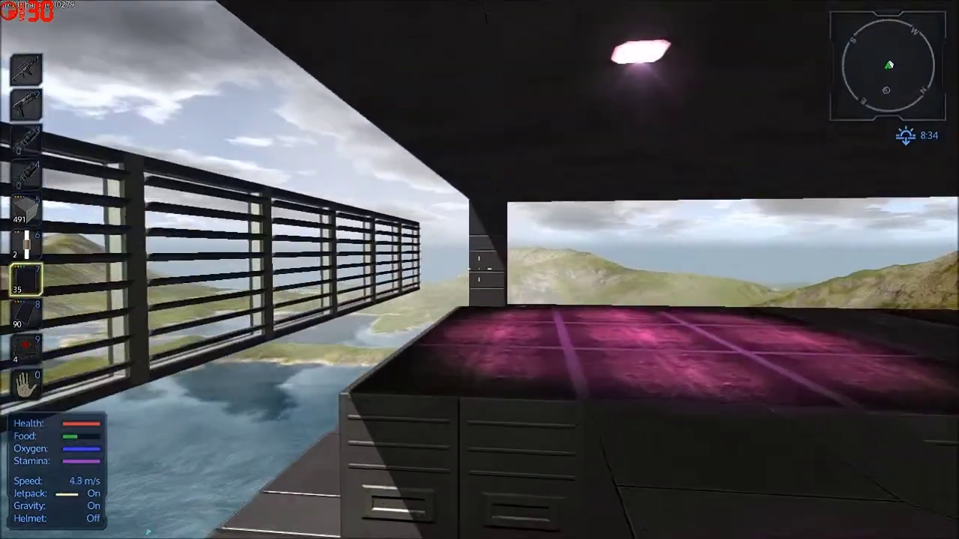
key("w")
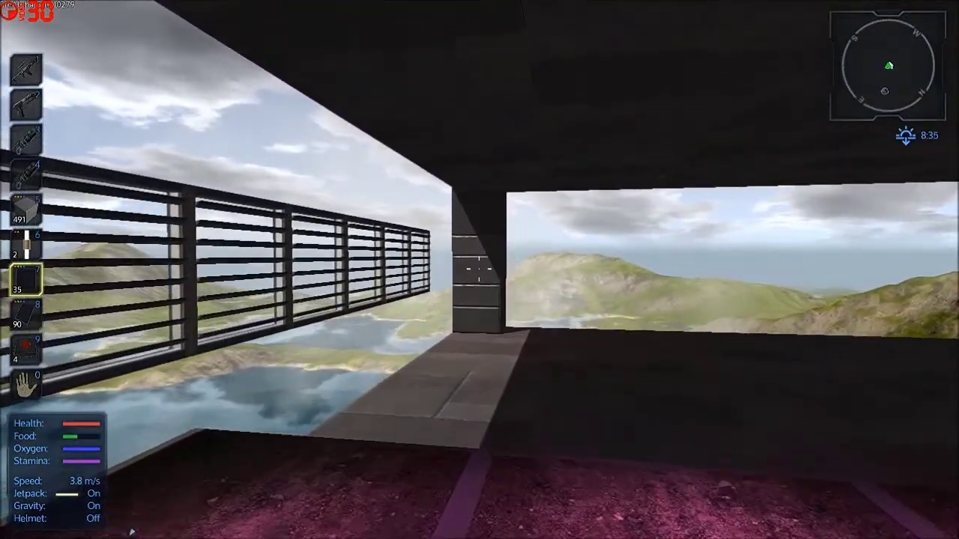
key("w")
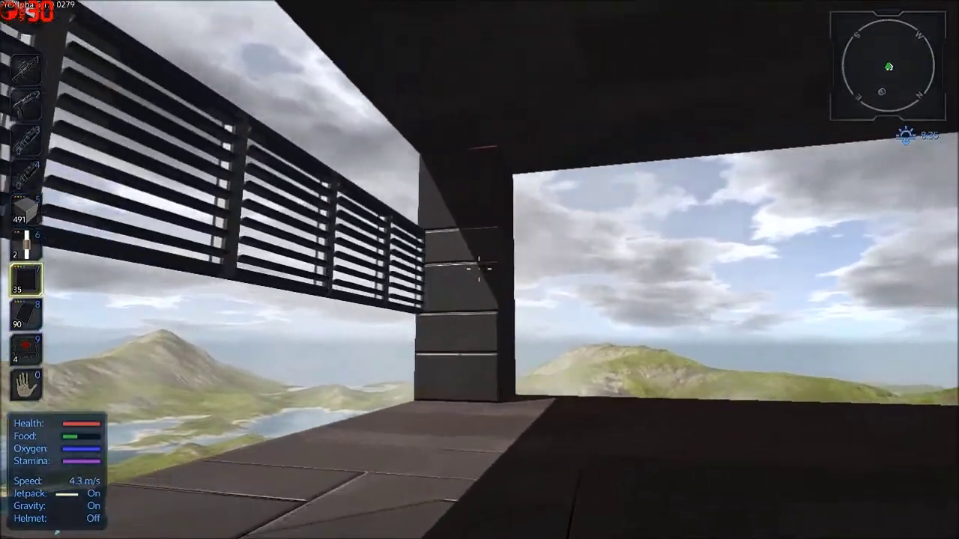
key("w")
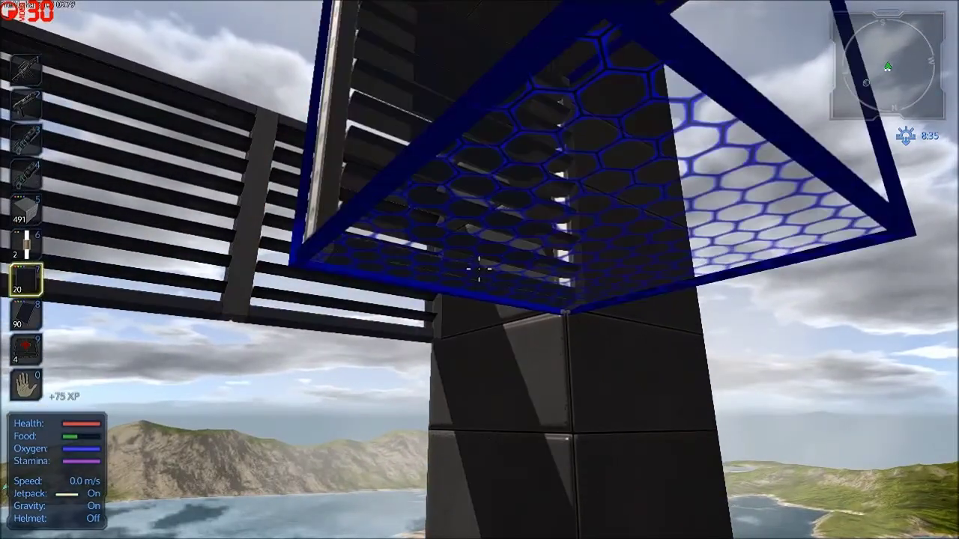
left_click(479, 268)
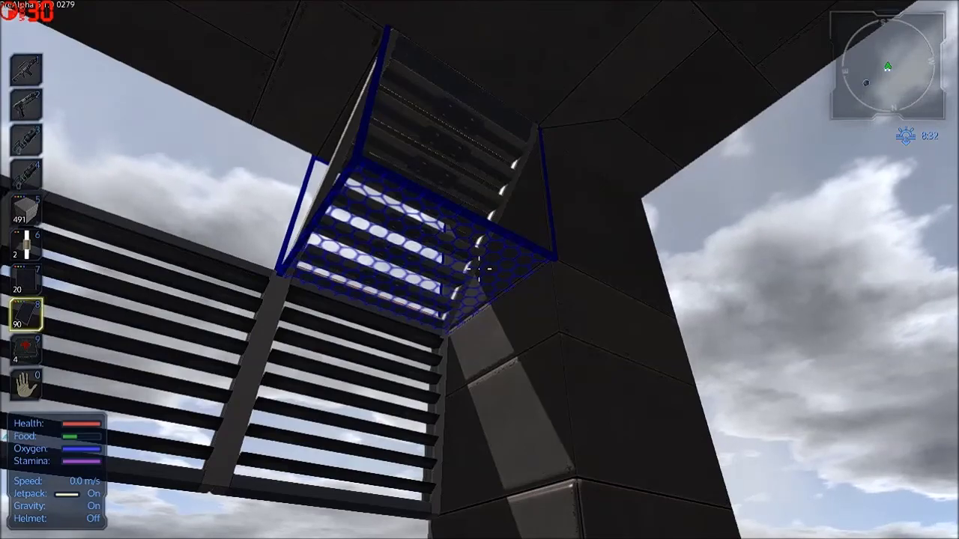
Back away from the grating and walk to the planter room's corner.
key("w")
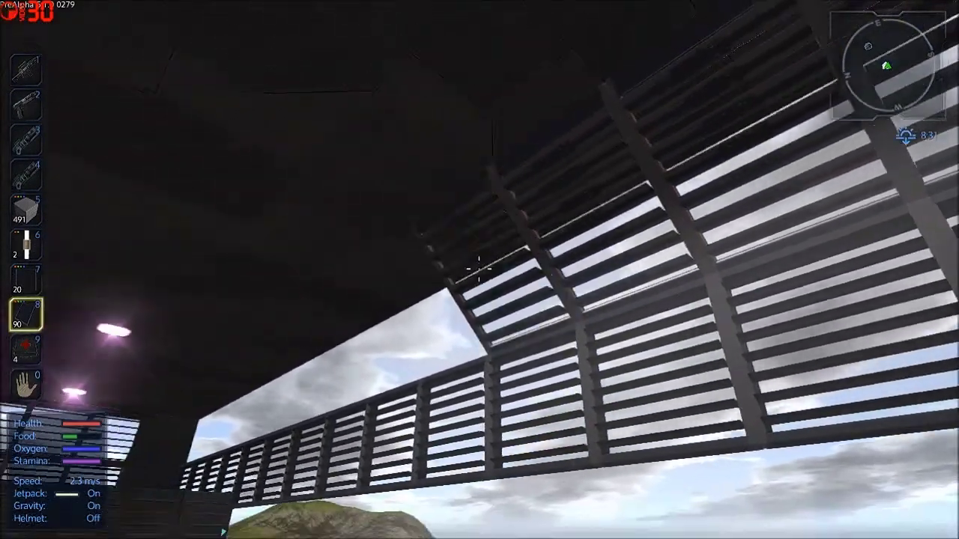
key("w")
key("w")
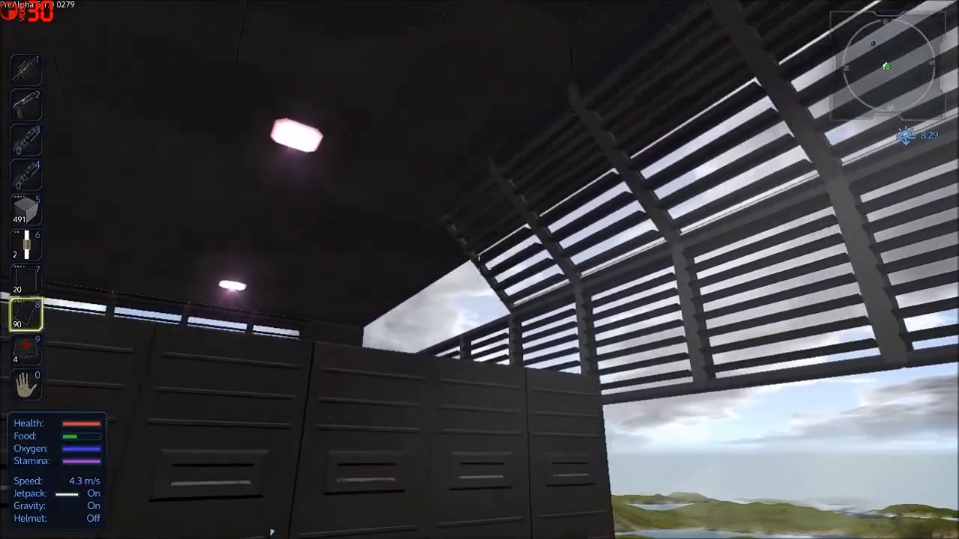
key("w")
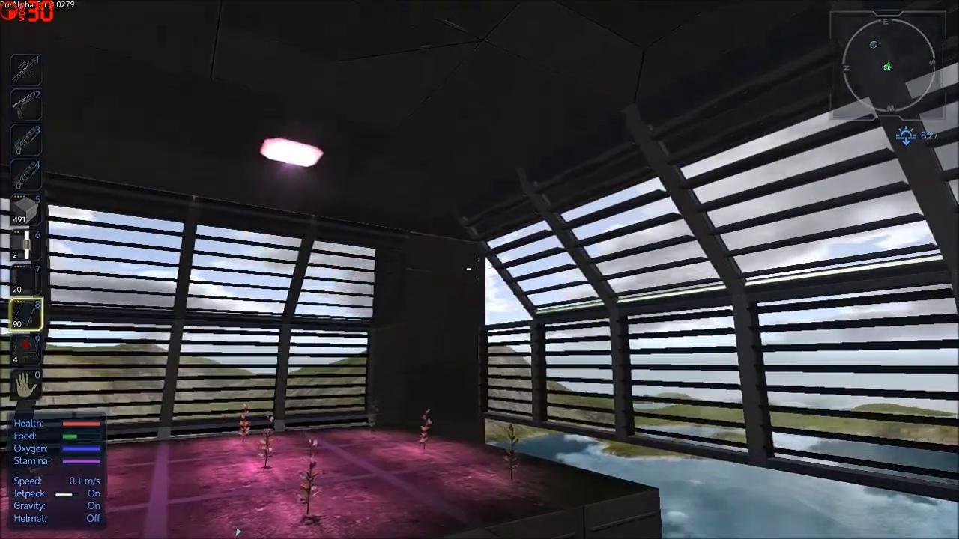
key("w")
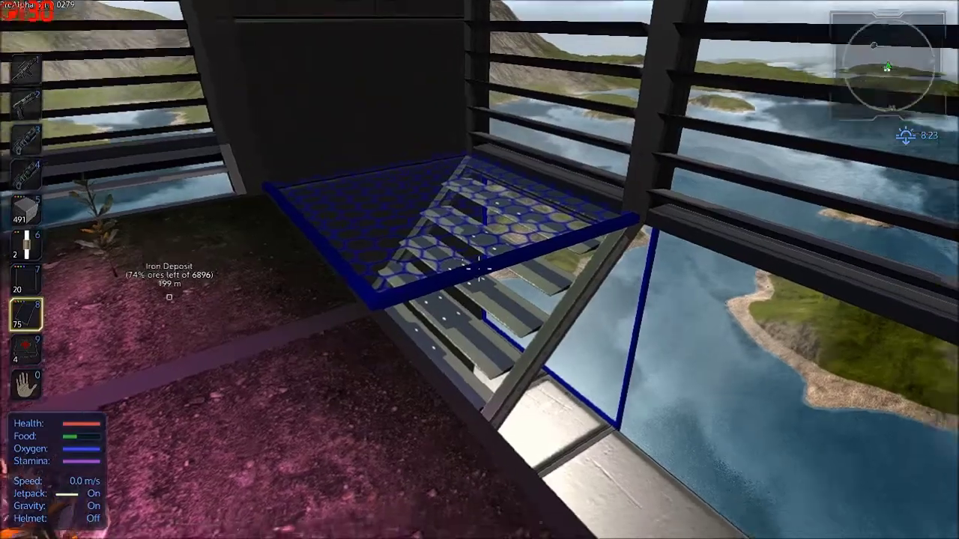
key("w")
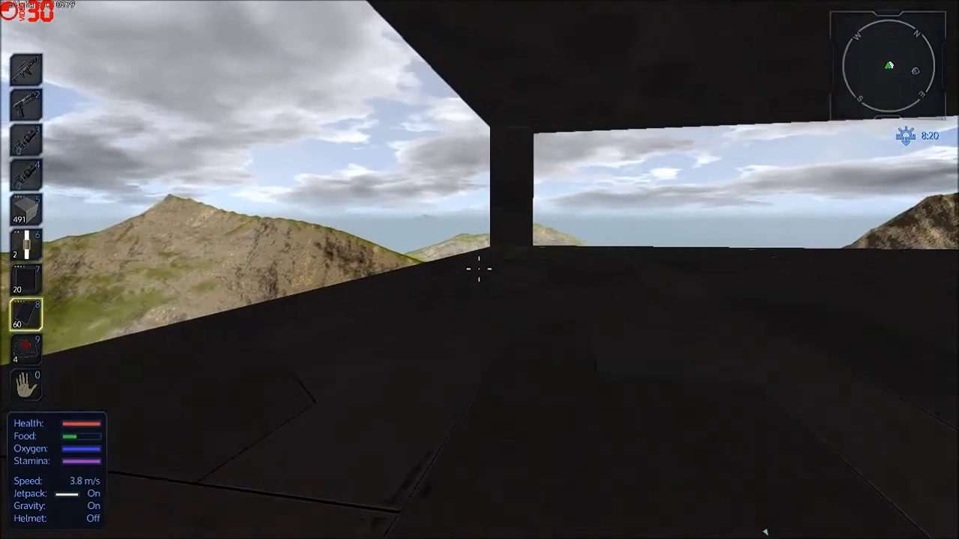
Place two railing pieces toward the pillar, then rotate the next piece so its grate is on top.
left_click(479, 269)
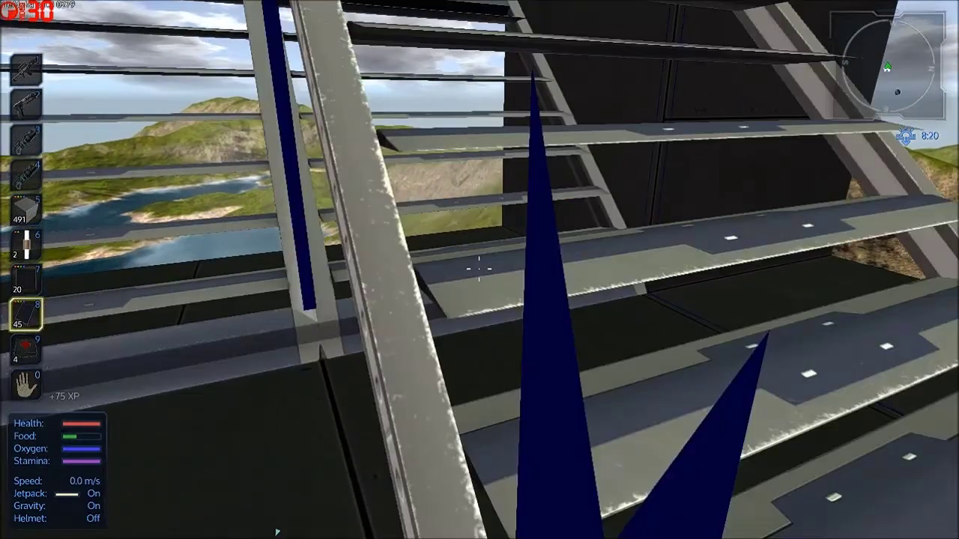
left_click(479, 269)
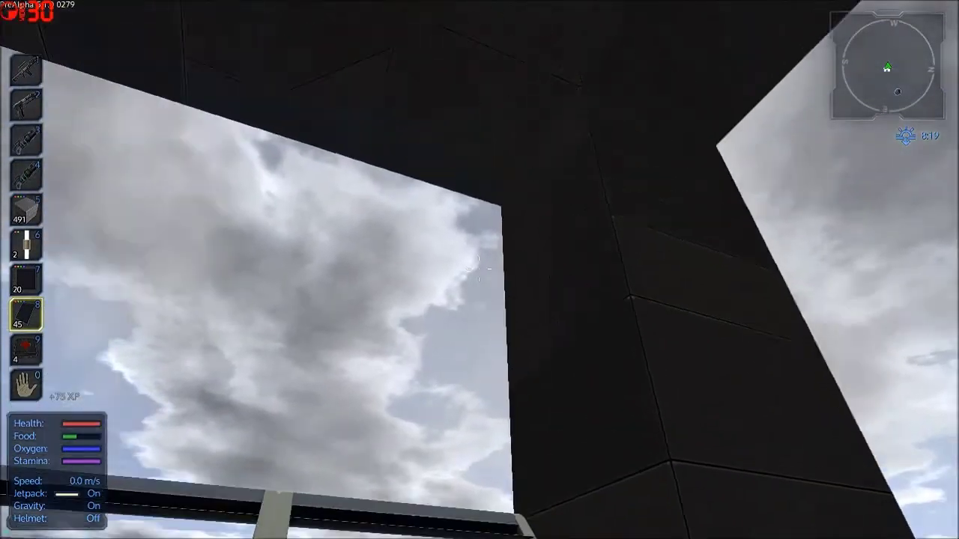
key("r")
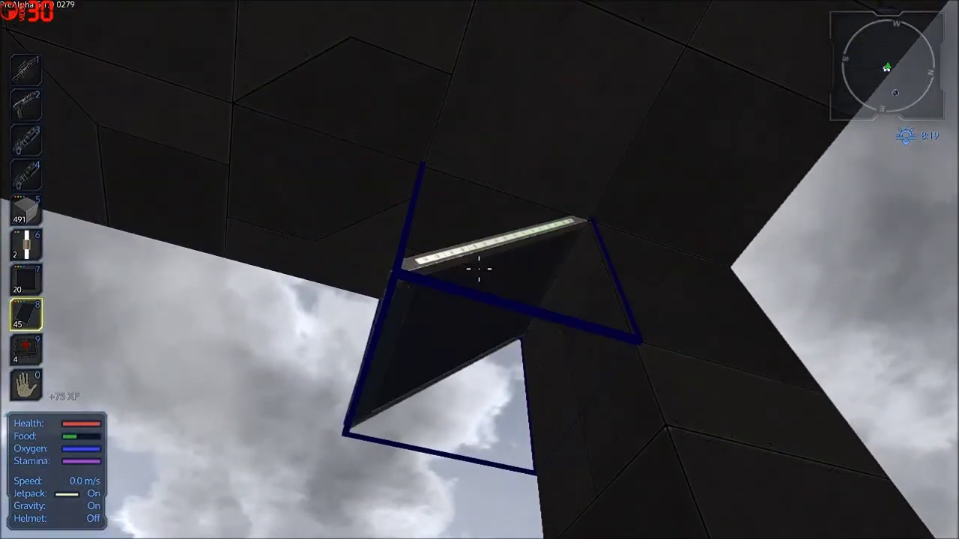
key("r")
key("r")
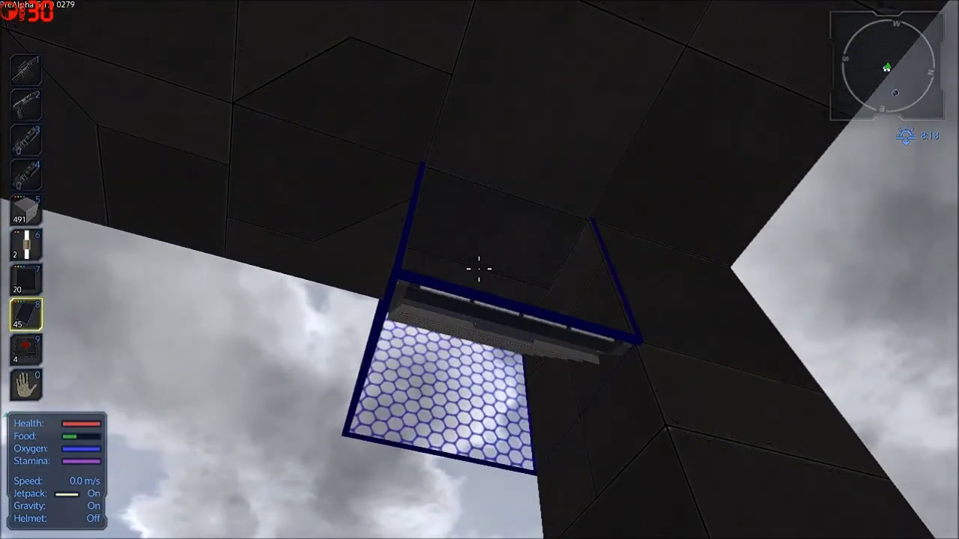
key("r")
key("r")
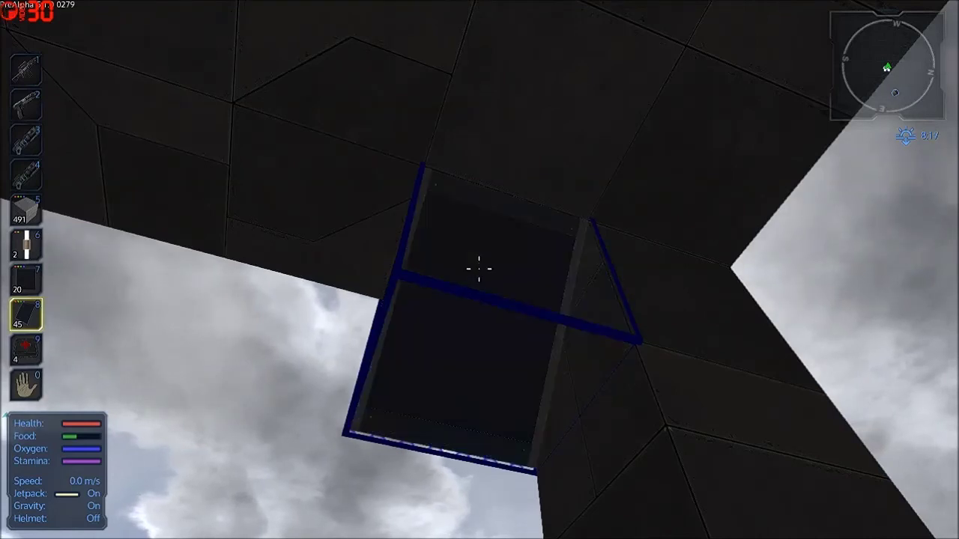
key("r")
key("r")
key("r")
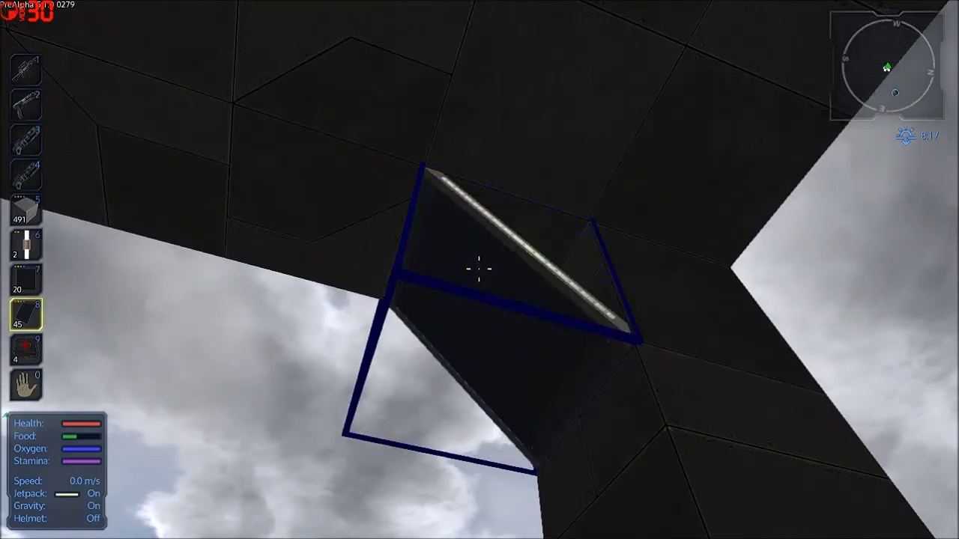
key("r")
key("r")
key("r")
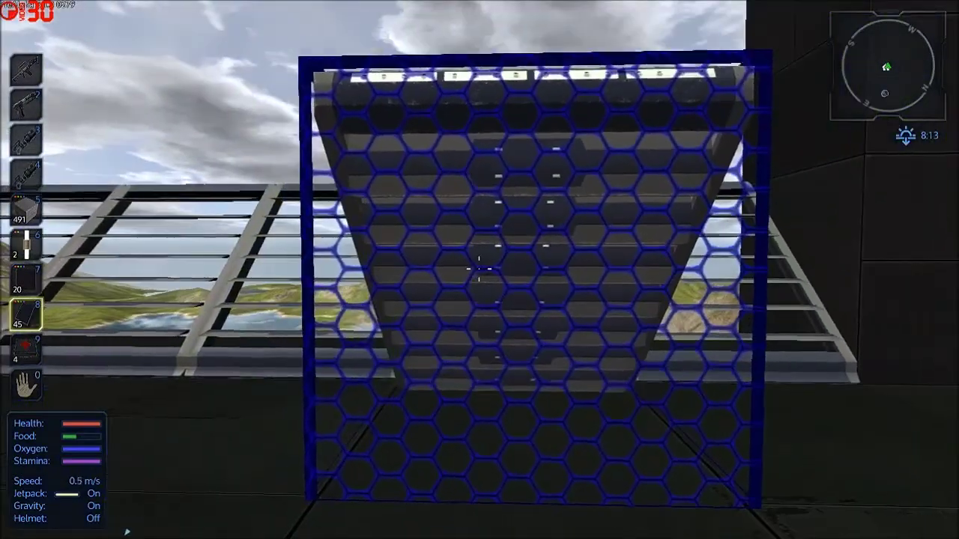
key("r")
key("r")
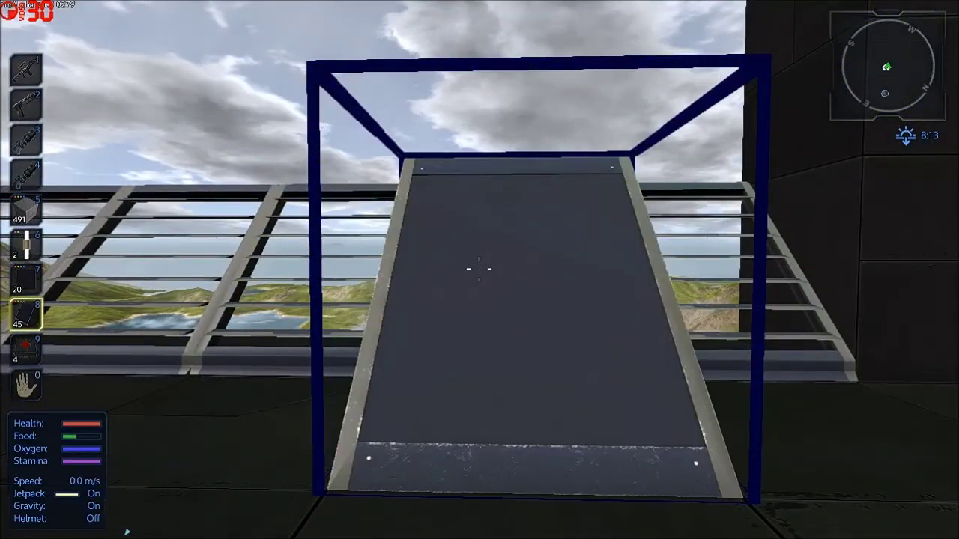
key("r")
key("r")
key("r")
key("r")
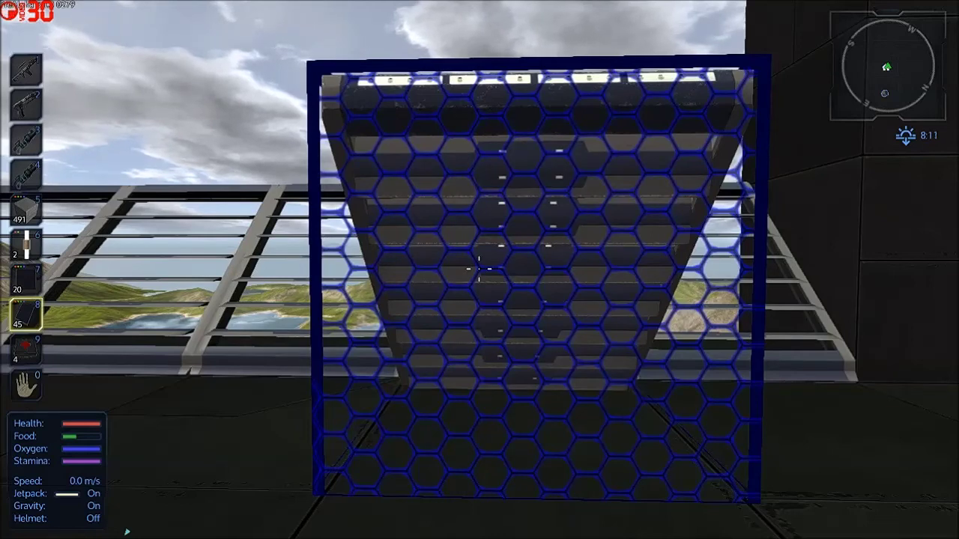
key("r")
key("r")
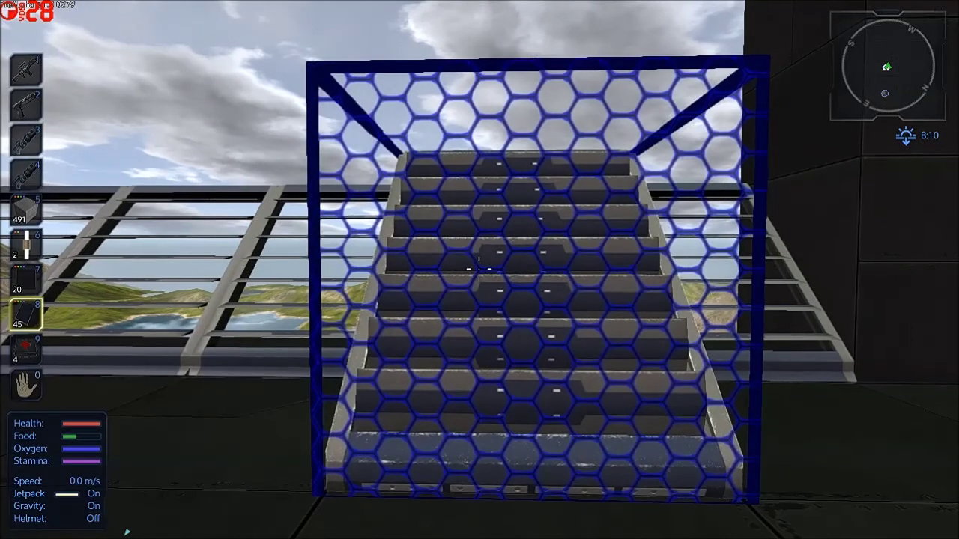
key("r")
key("r")
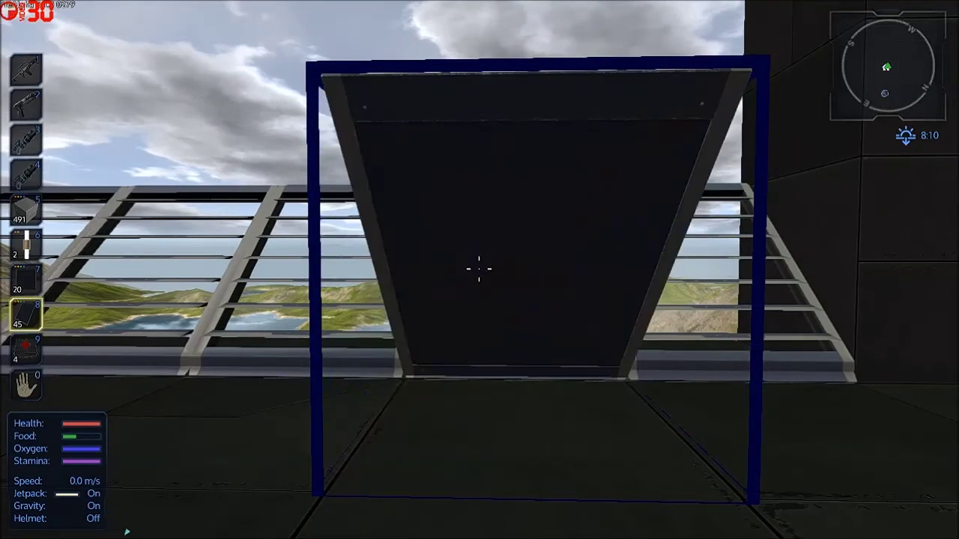
key("r")
key("r")
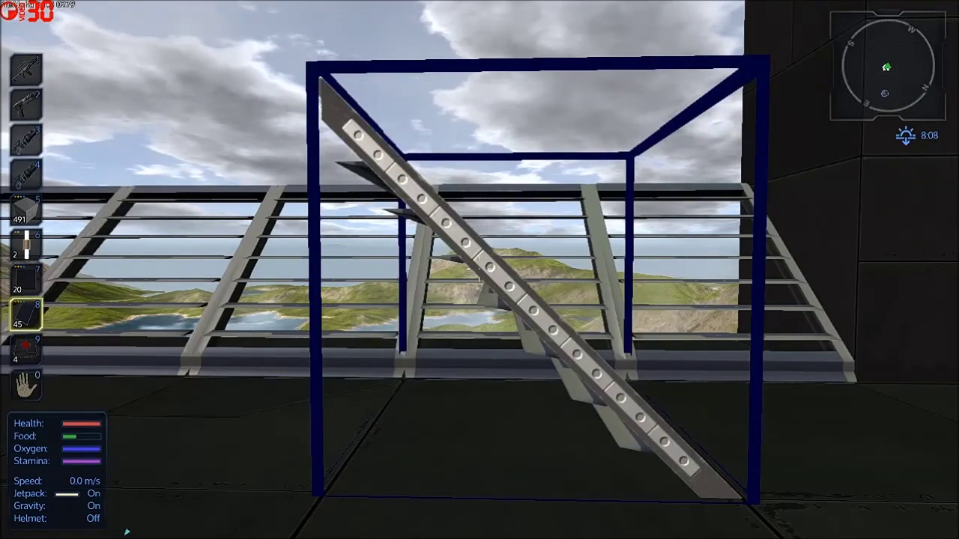
key("r")
key("r")
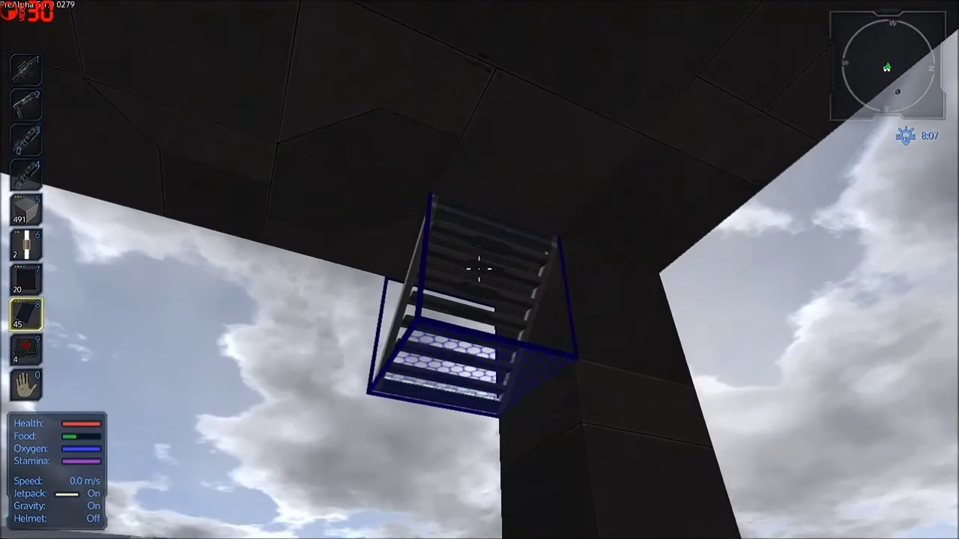
Place a staircase under the hangar ceiling, then ready and rotate the slot-7 window block.
key("w")
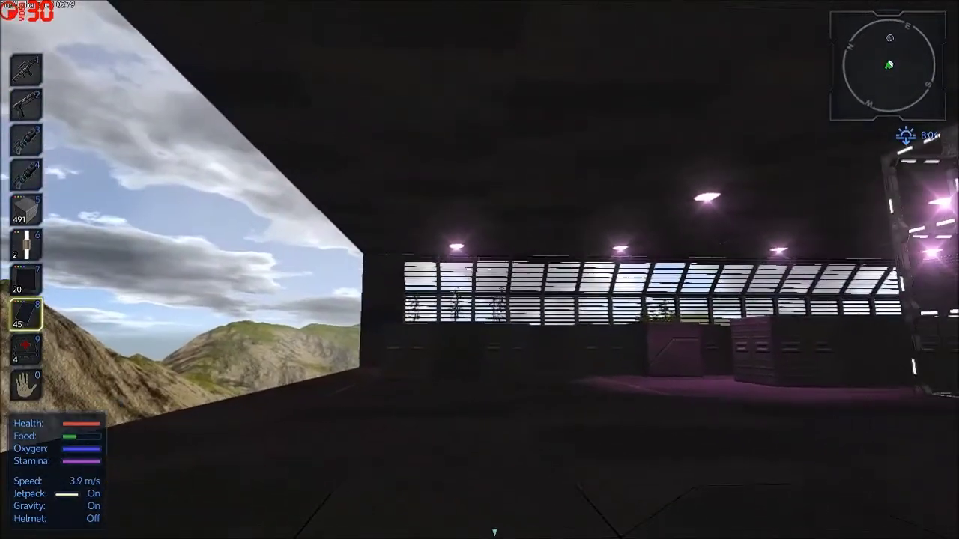
key("x")
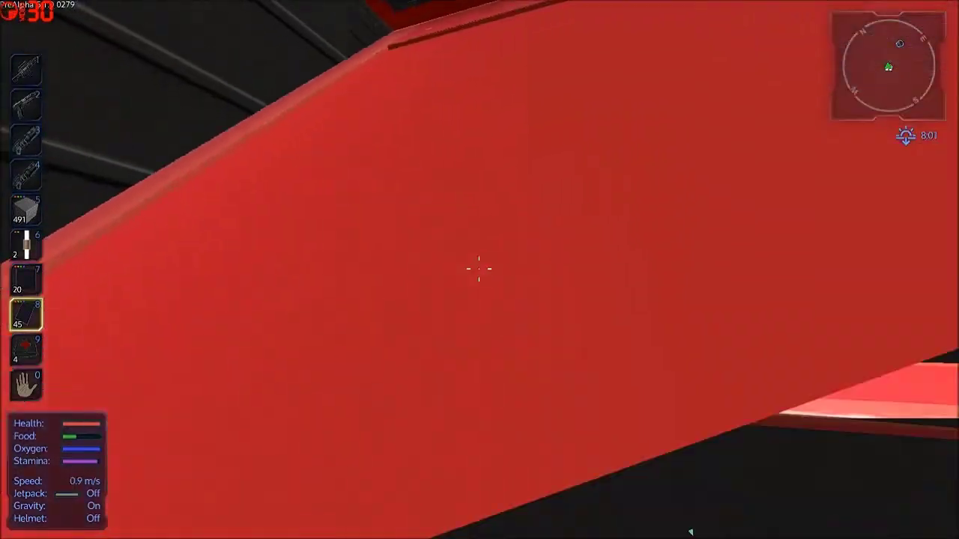
key("x")
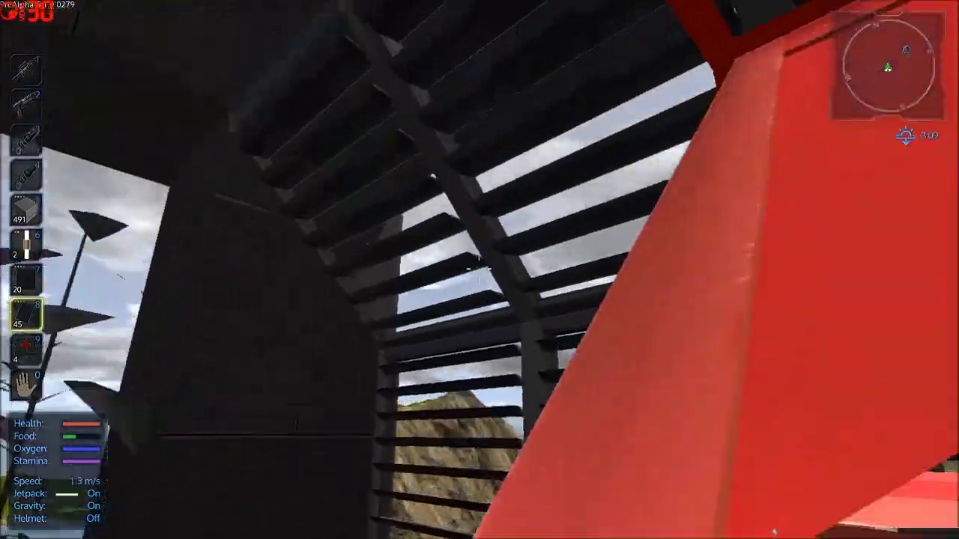
key("w")
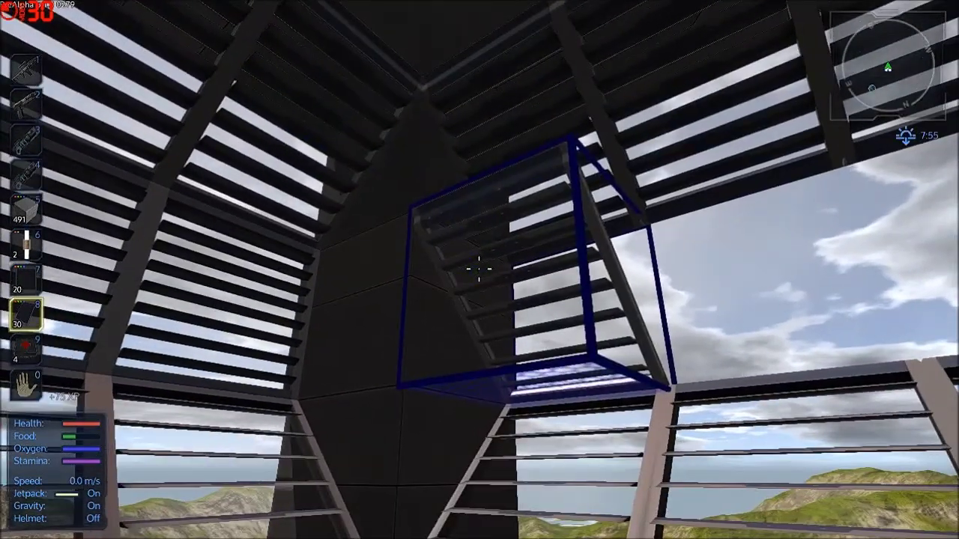
left_click(479, 268)
key("7")
key("r")
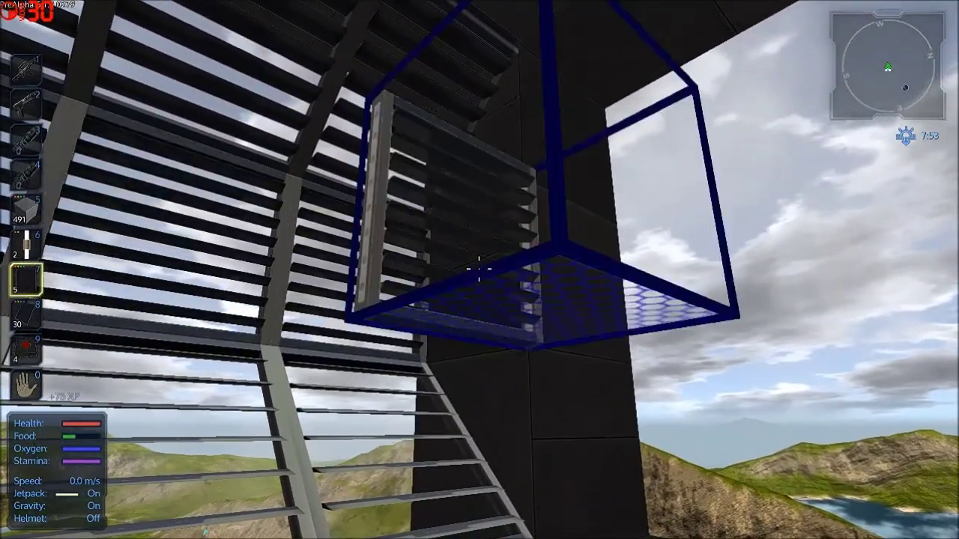
key("Page_Down")
key("Page_Down")
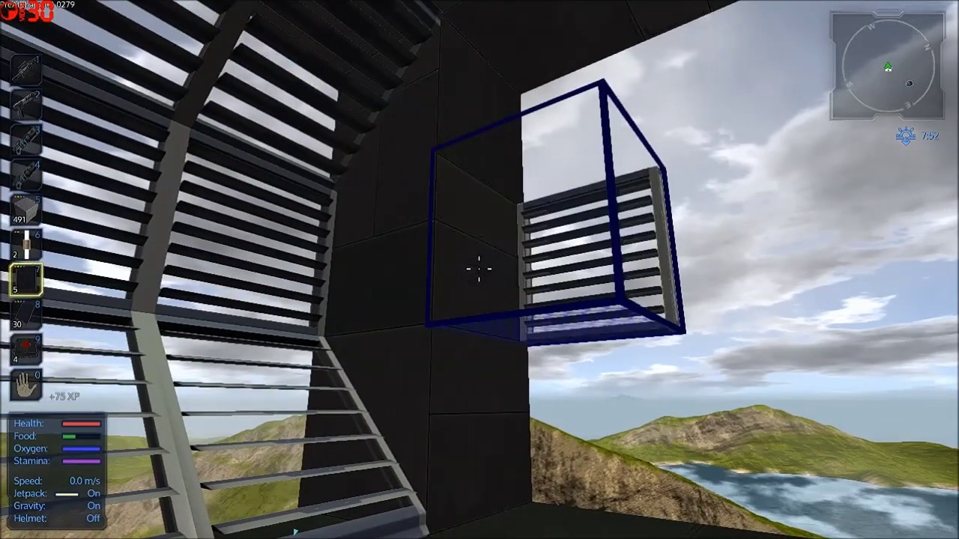
Walk into the pink-floored greenhouse room and place a slanted window piece in its open corner.
key("w")
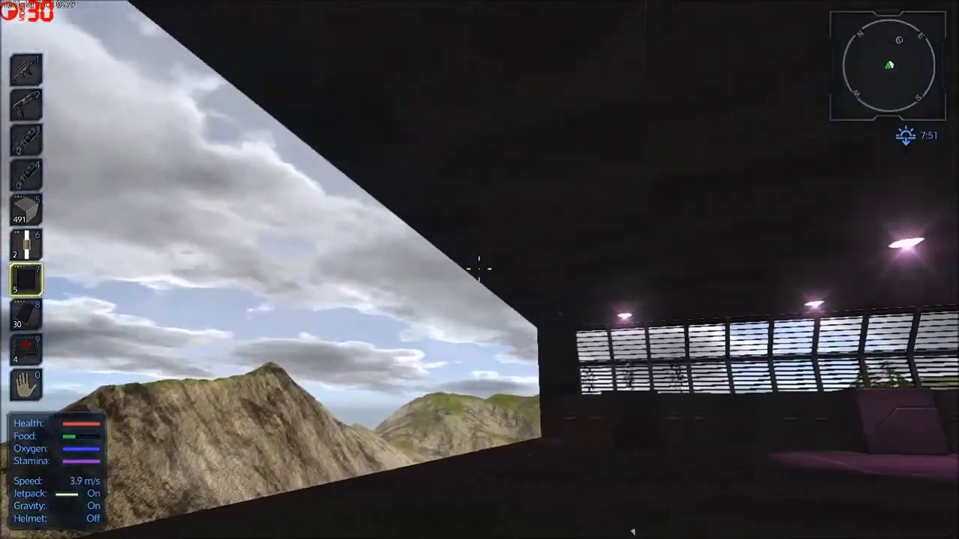
key("w")
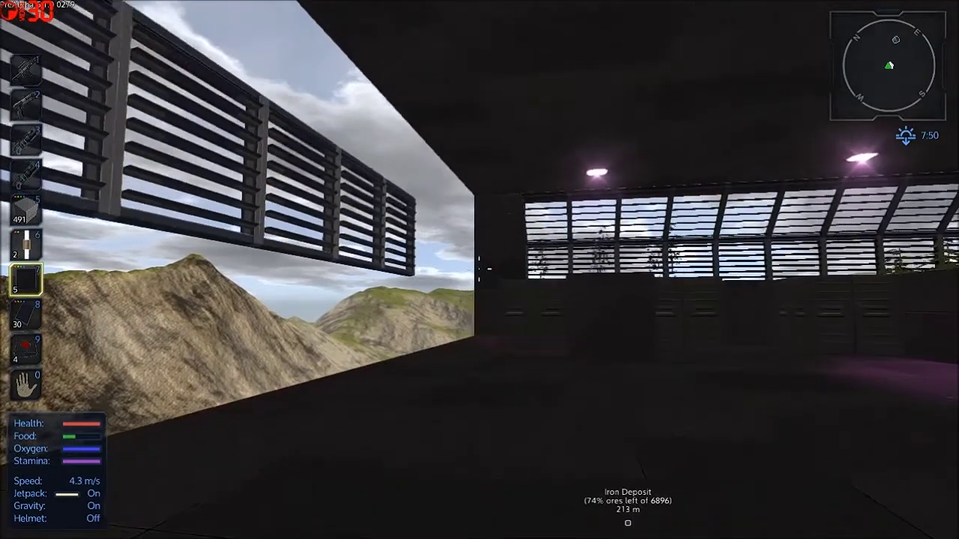
key("w")
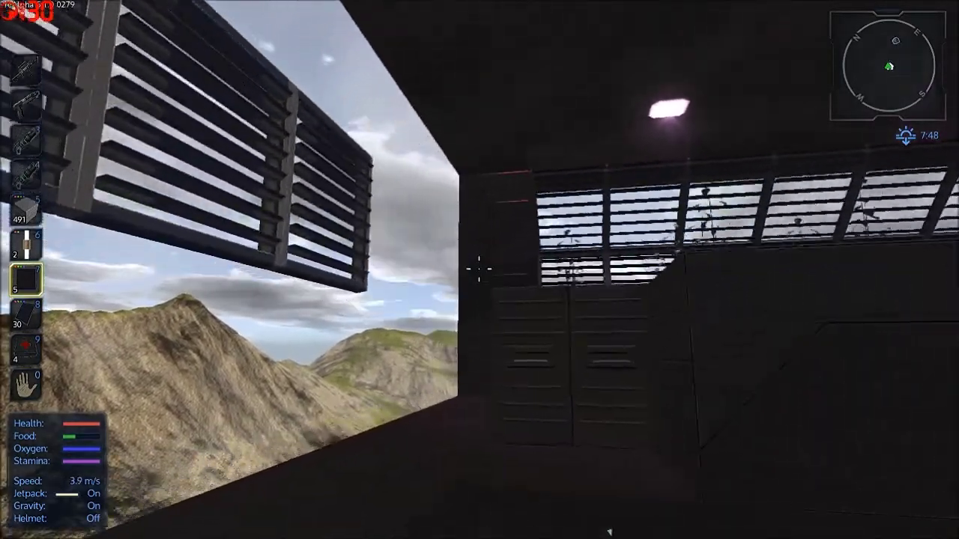
key("w")
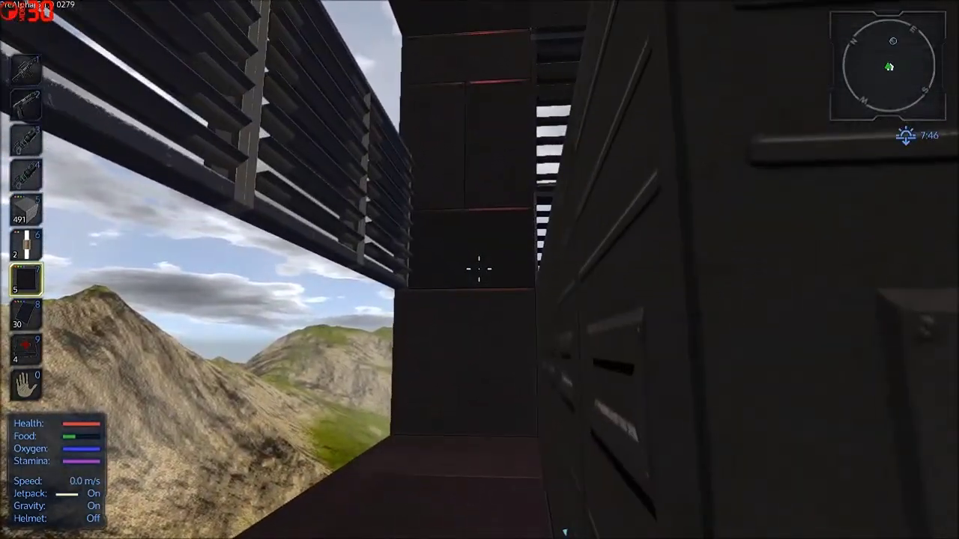
key("w")
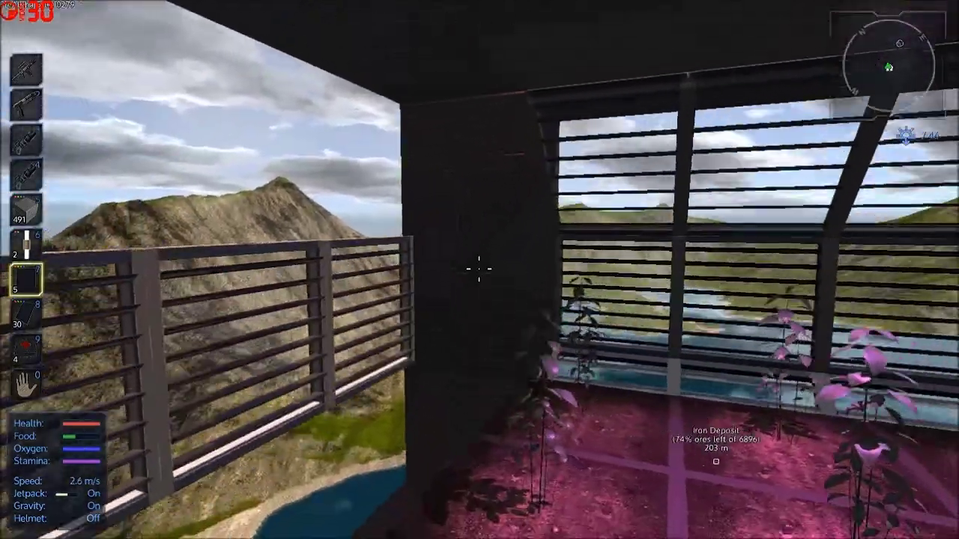
key("w")
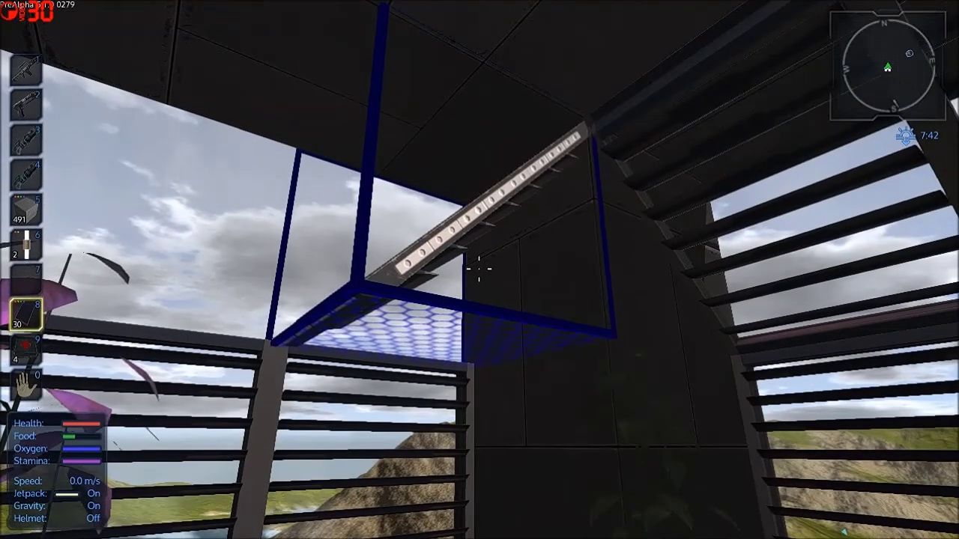
left_click(479, 270)
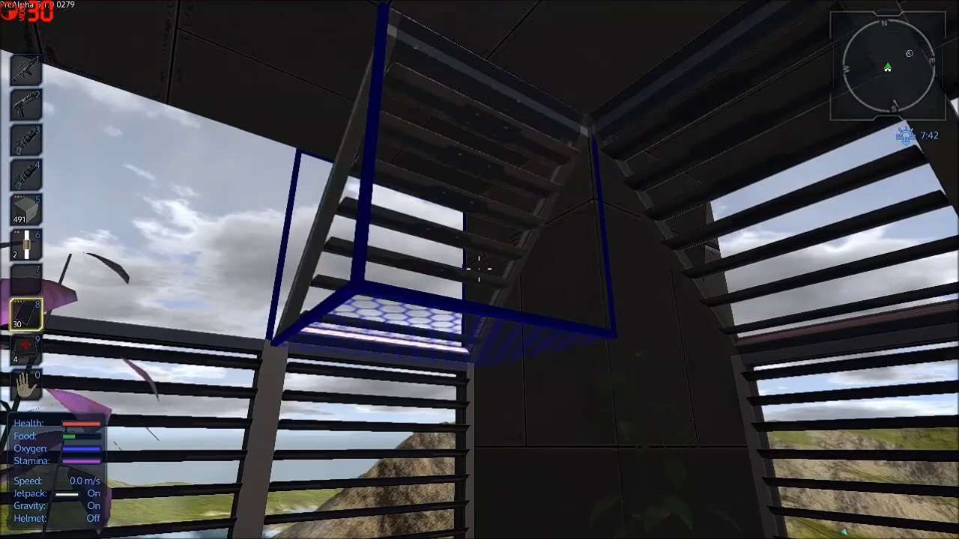
Place another slanted window piece in the next corner and rotate the following block into a ramp.
key("w")
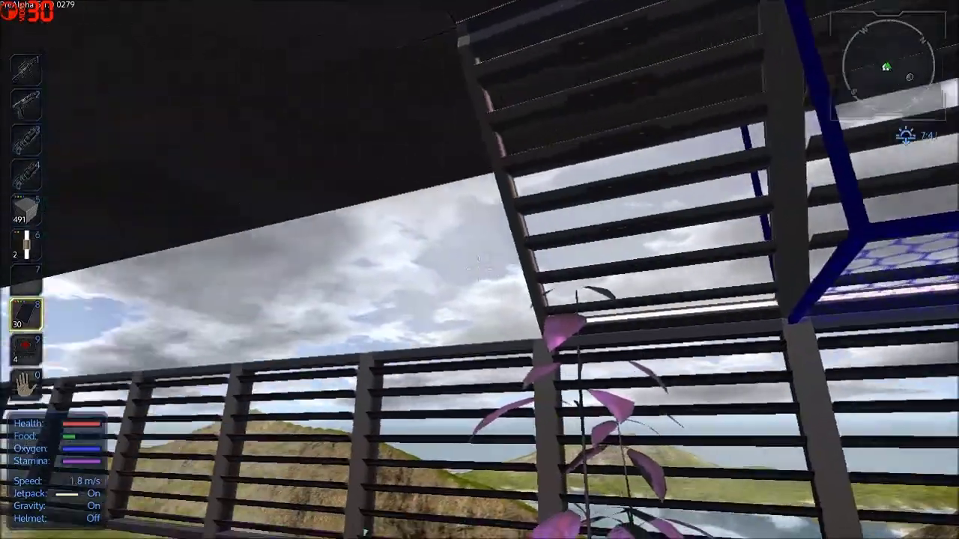
key("w")
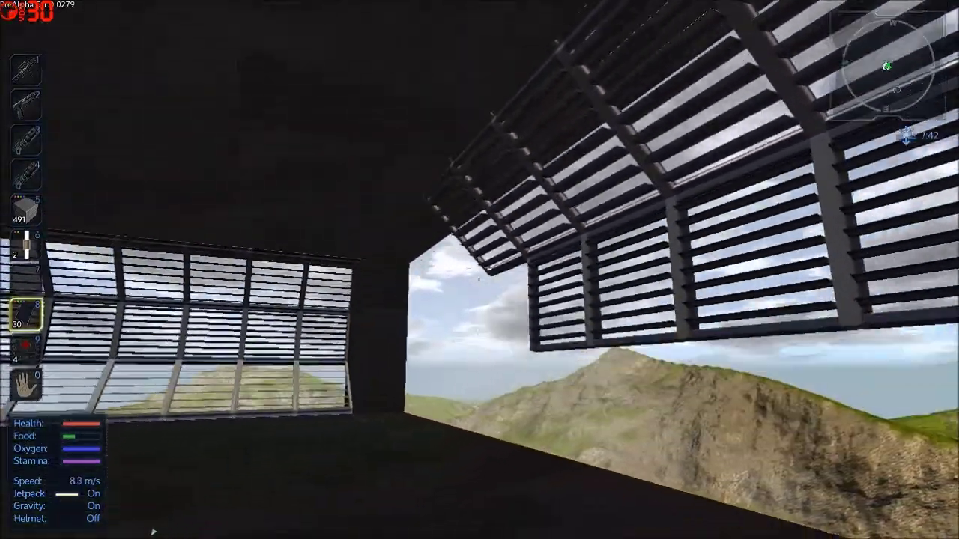
key("w")
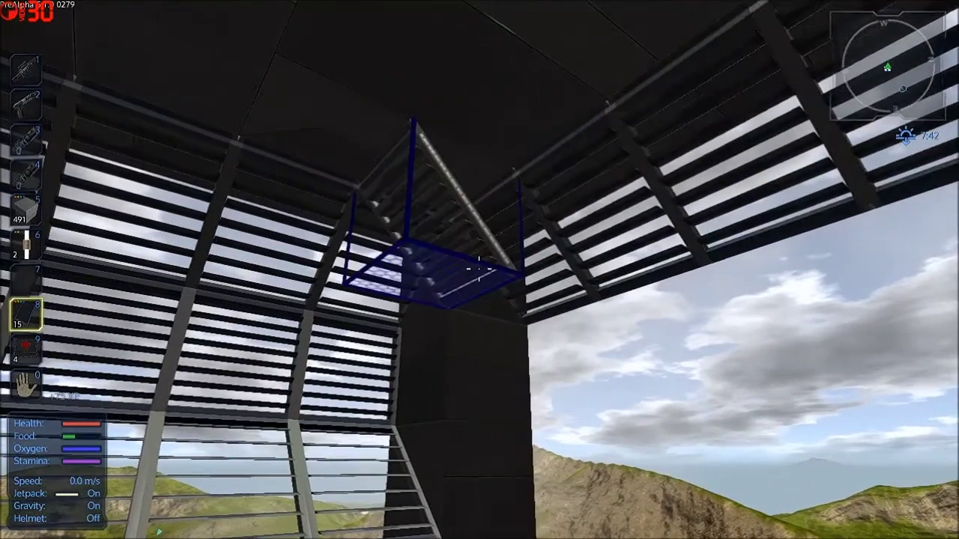
left_click(480, 266)
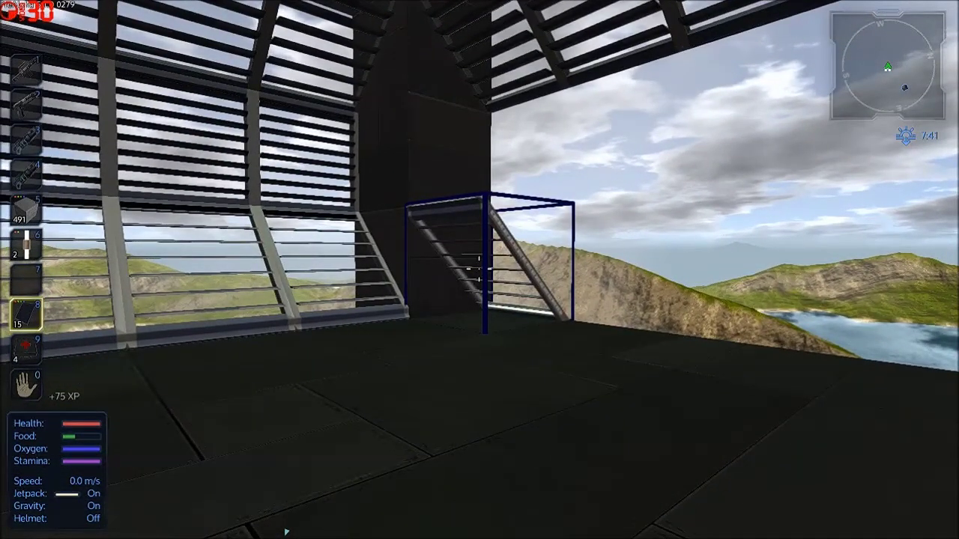
key("Right")
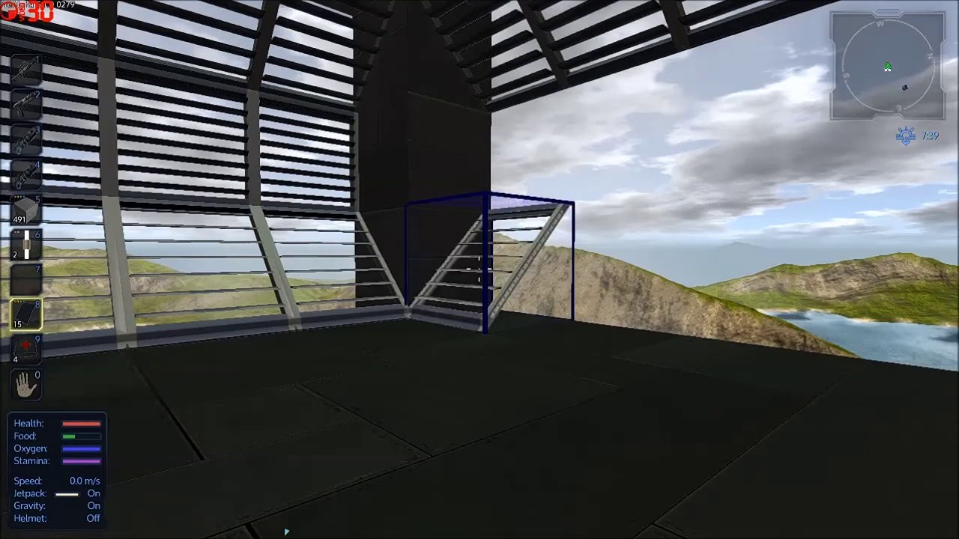
key("w")
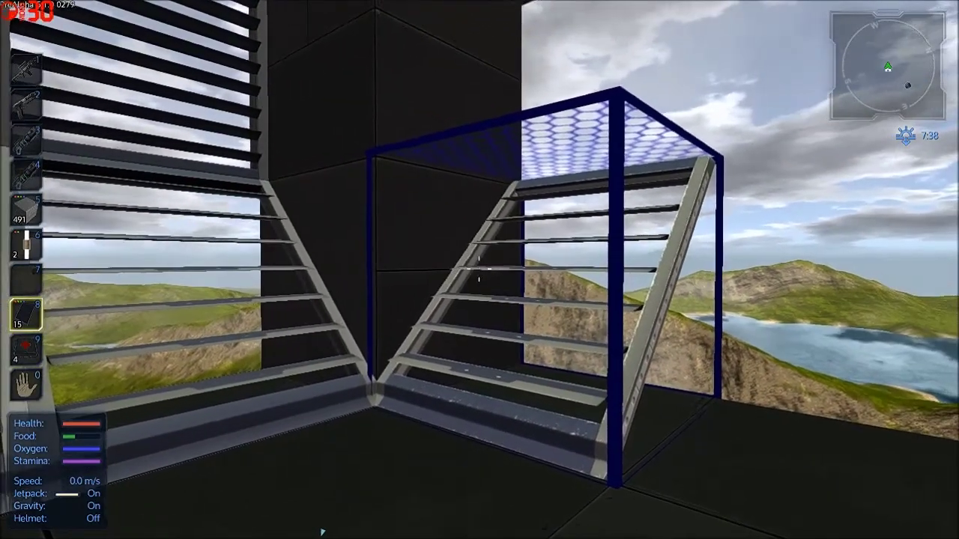
Walk along the louvered wall and pink-lit corridor, jetpack over the crates, and open the inventory.
key("w")
key("w")
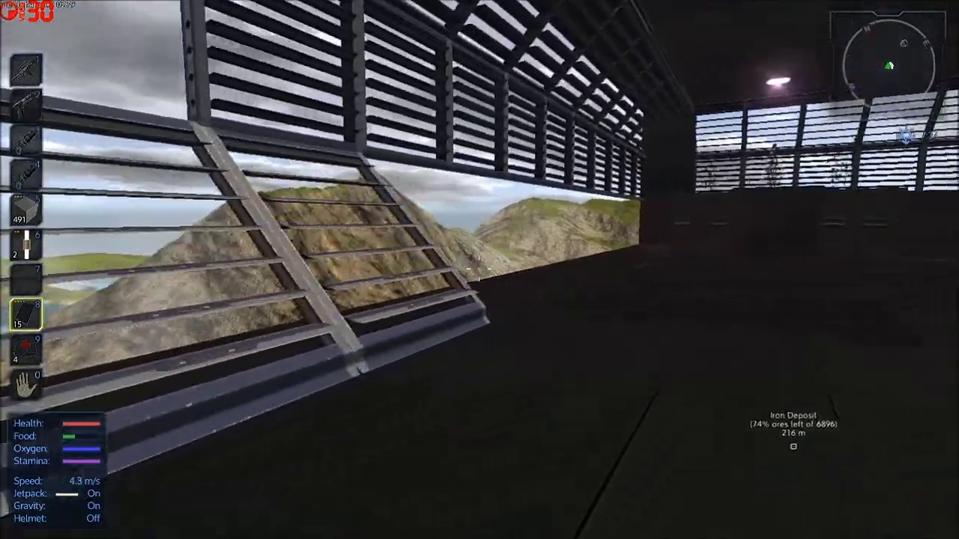
key("w")
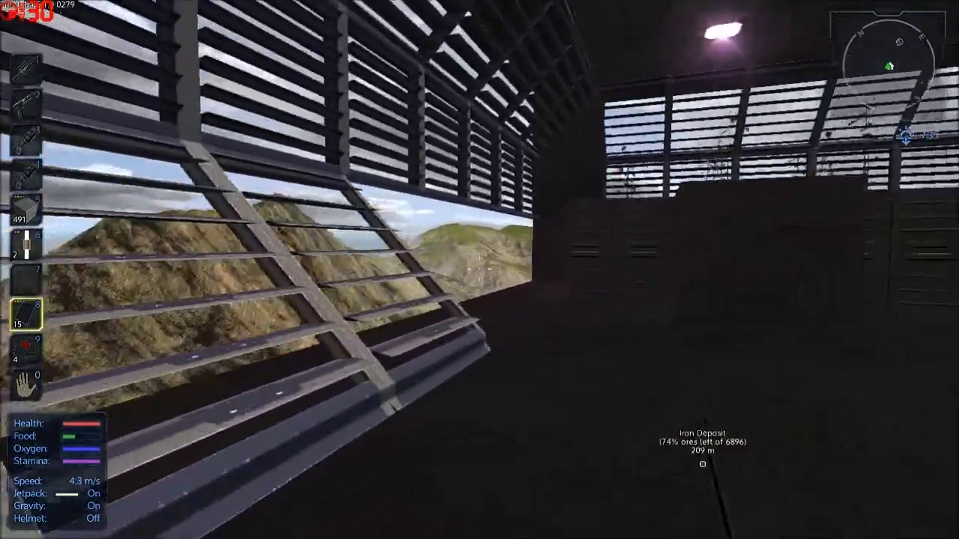
key("w")
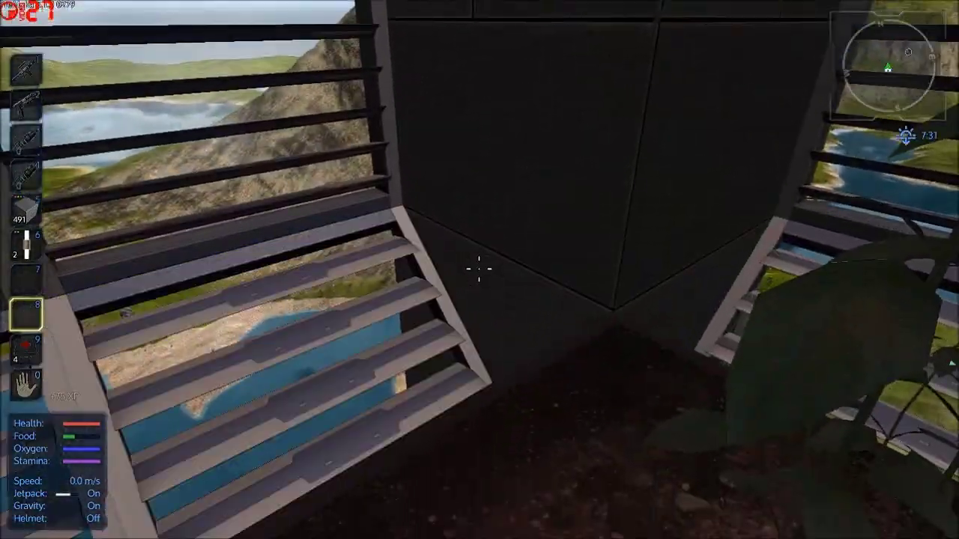
key("w")
key("w")
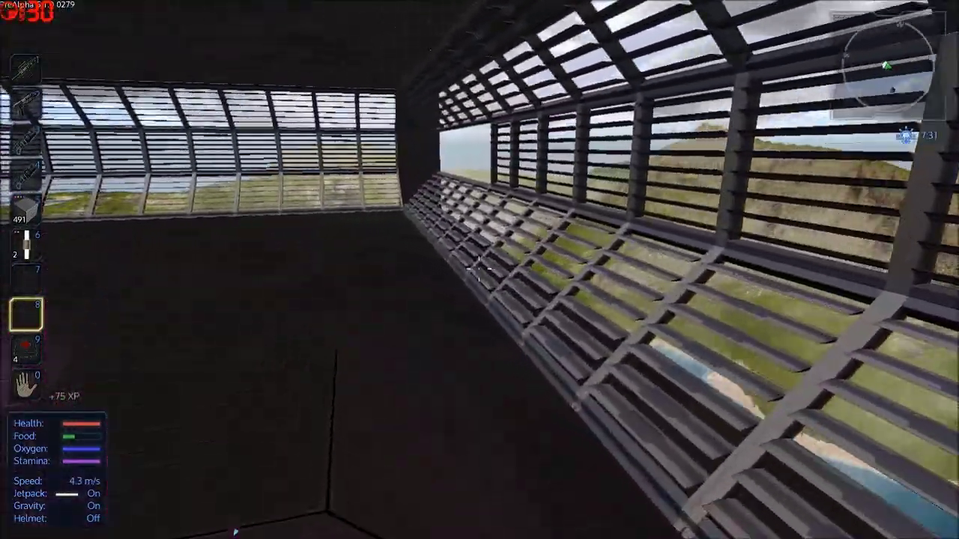
key("w")
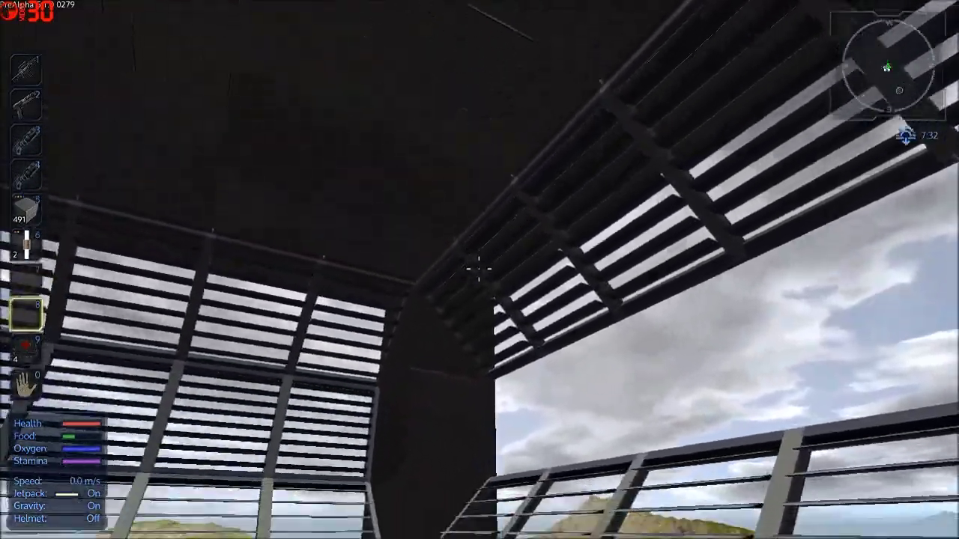
key("w")
key("w")
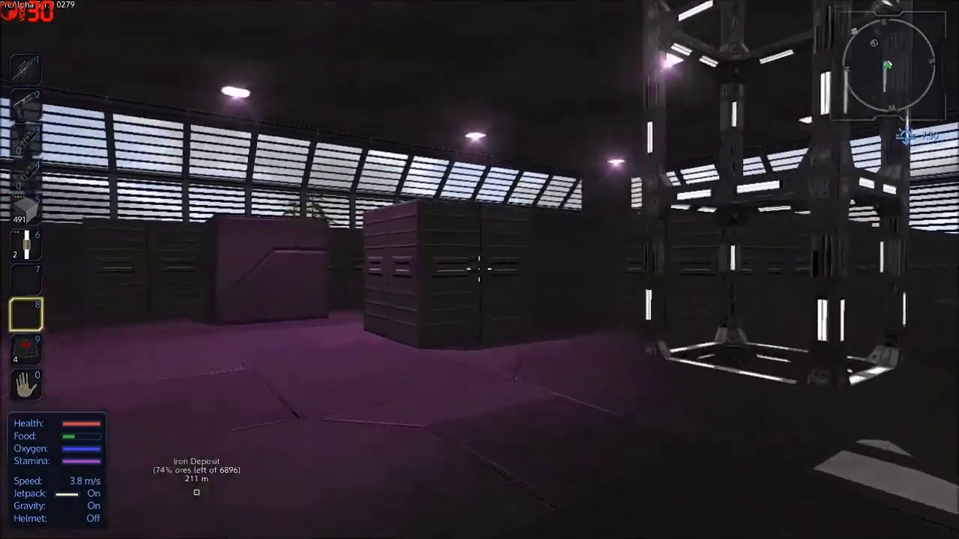
key("space")
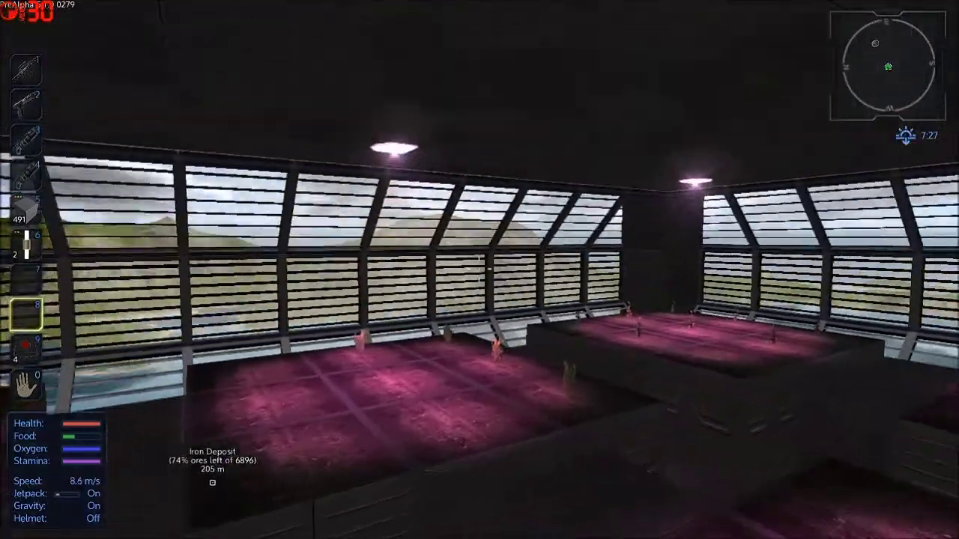
key("Tab")
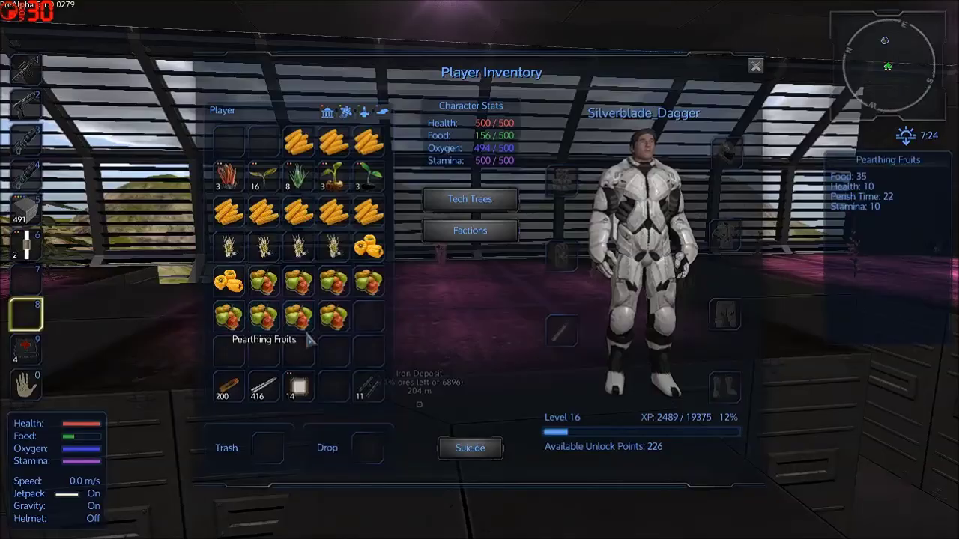
Close the inventory, switch the jetpack off and fly down to the Constructor to open it.
key("Tab")
key("w")
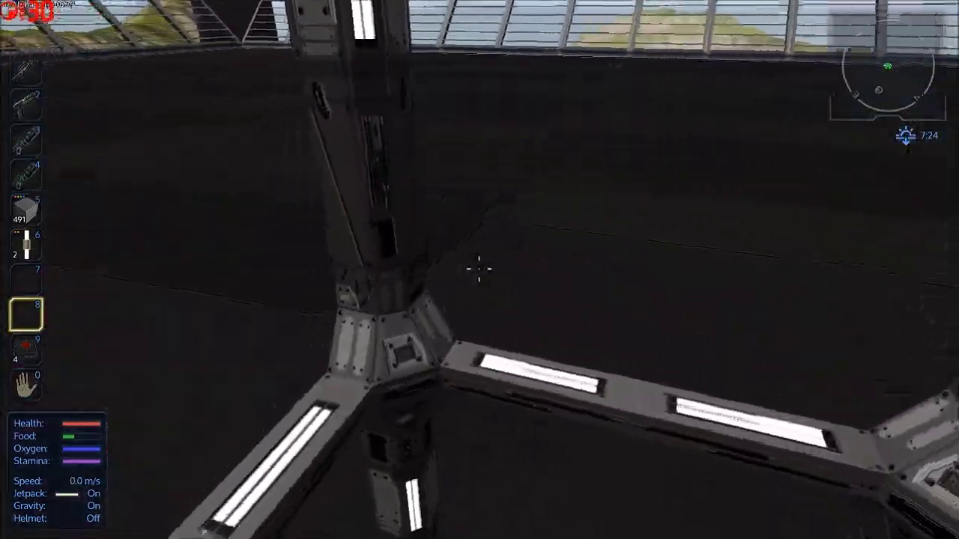
key("x")
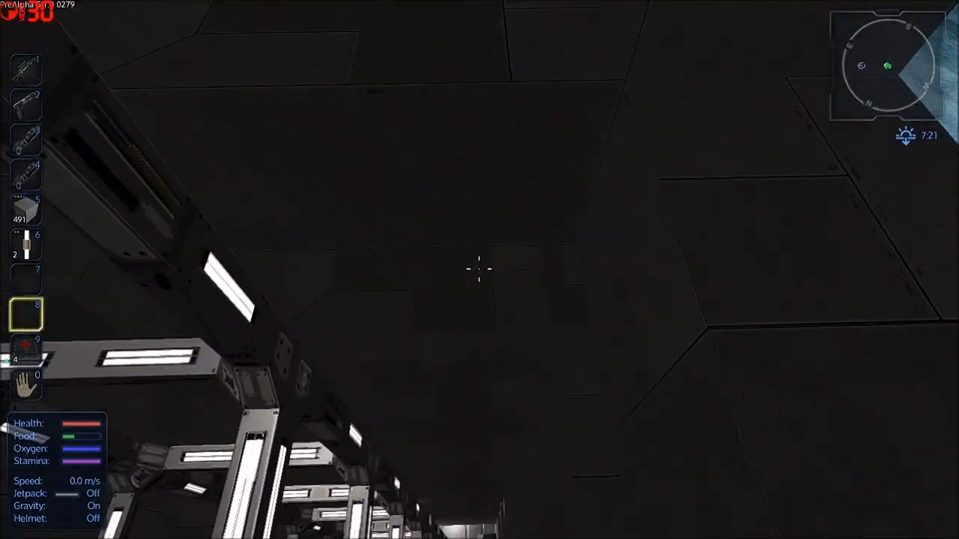
key("w")
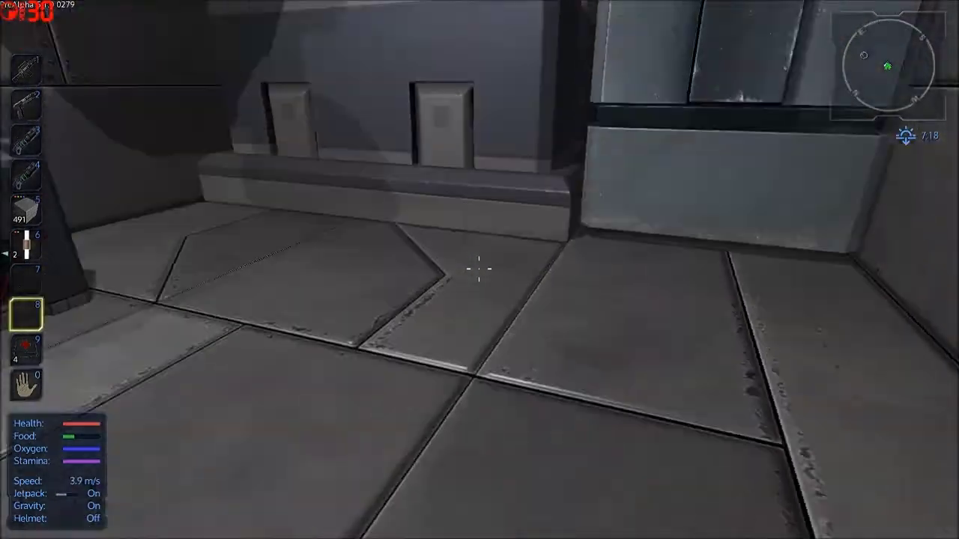
key("r")
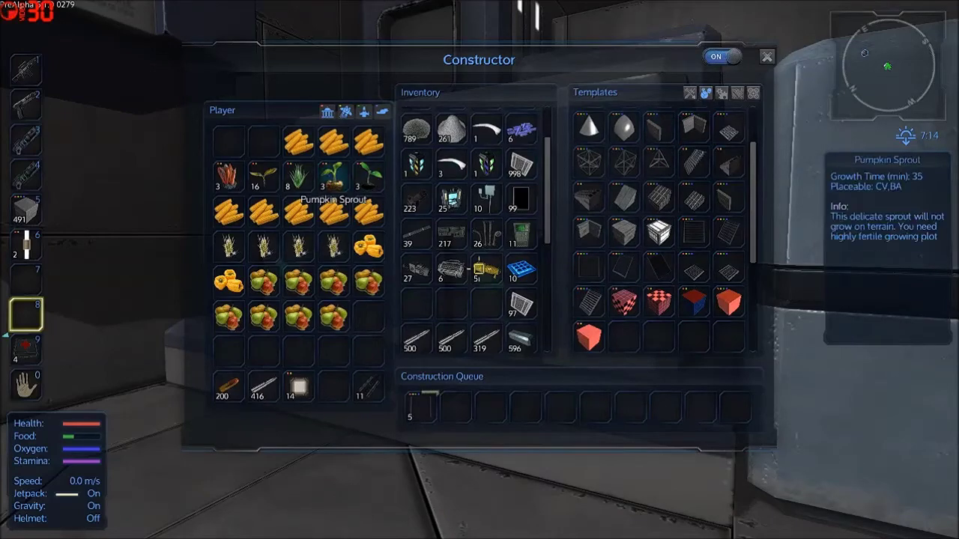
Open the Food Processor, move the corn stacks, then close it without queuing anything.
key("Escape")
key("r")
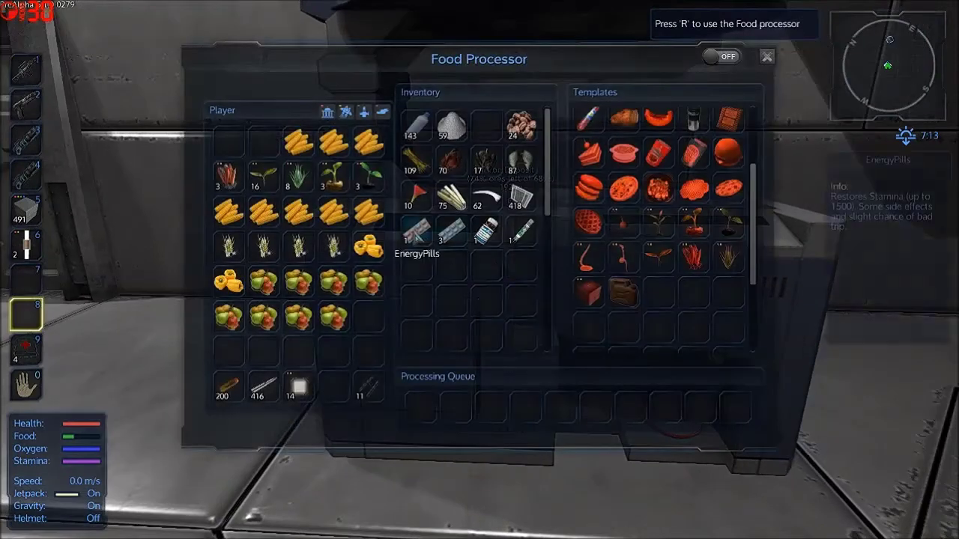
scroll(517, 269, "down", 5)
scroll(513, 266, "down", 2)
scroll(510, 262, "up", 2)
scroll(506, 257, "up", 3)
scroll(505, 257, "up", 3)
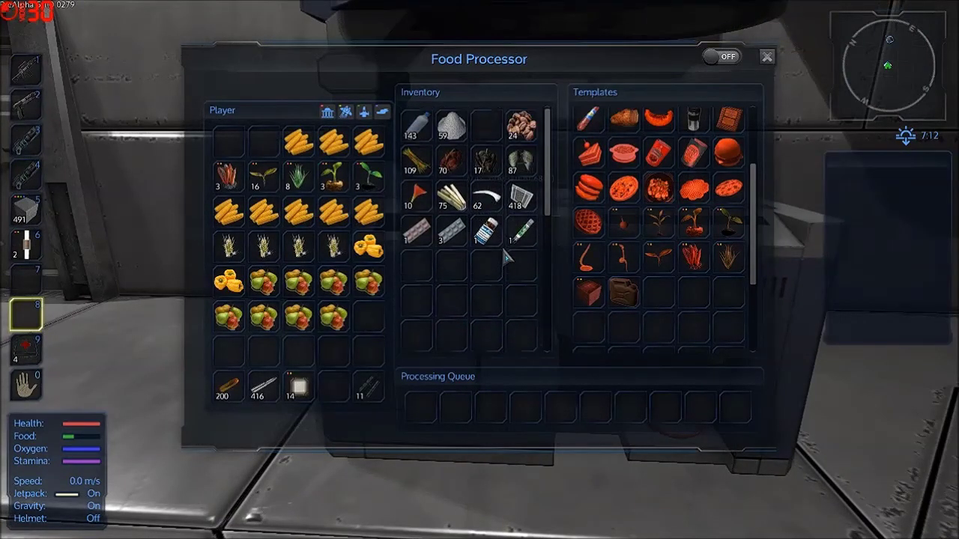
left_click(299, 144, "shift")
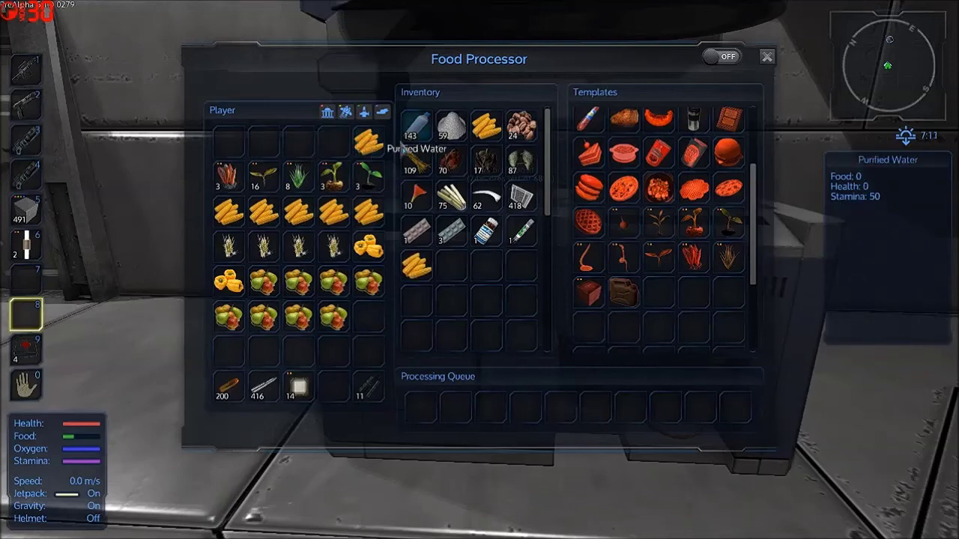
left_click(368, 141, "shift")
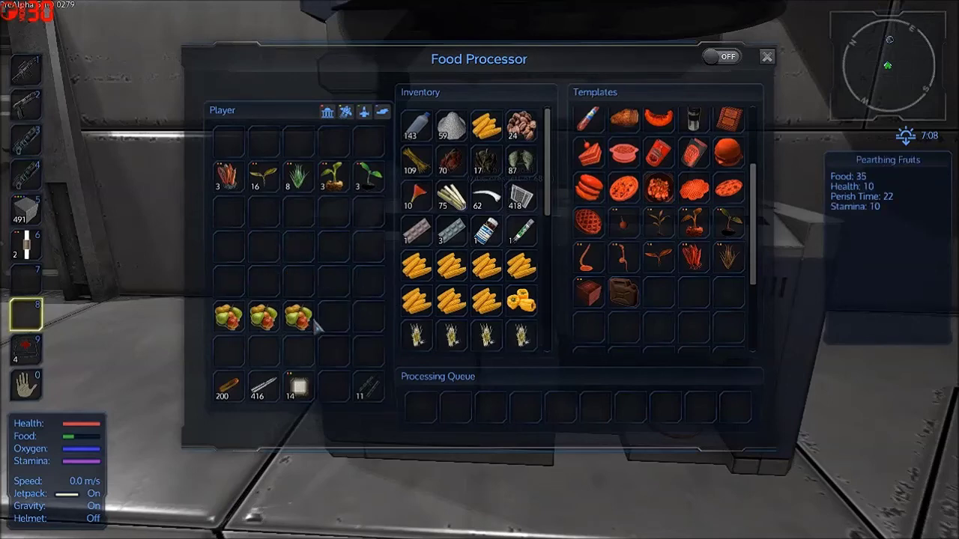
scroll(480, 247, "down", 1)
scroll(483, 240, "down", 3)
scroll(498, 217, "up", 2)
scroll(498, 216, "up", 3)
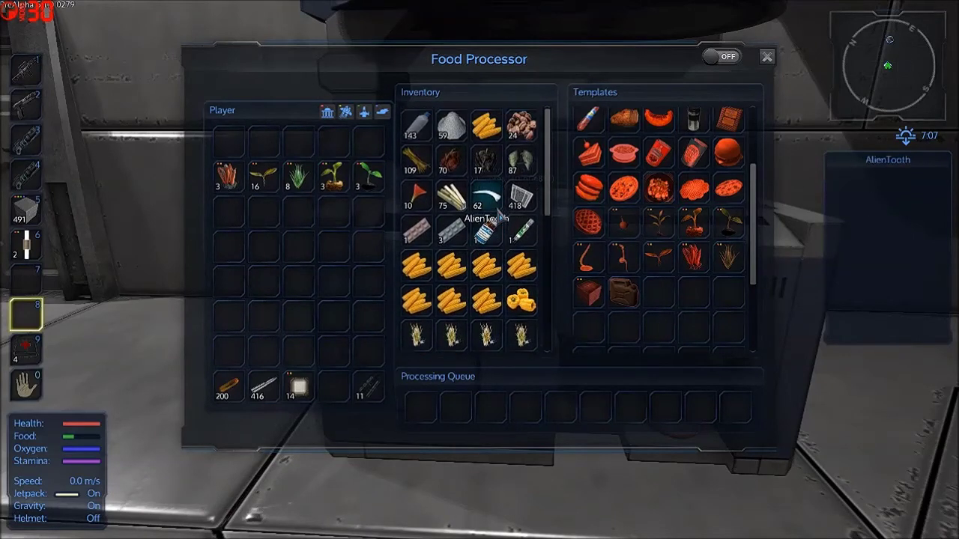
left_click_drag(483, 129, 488, 158)
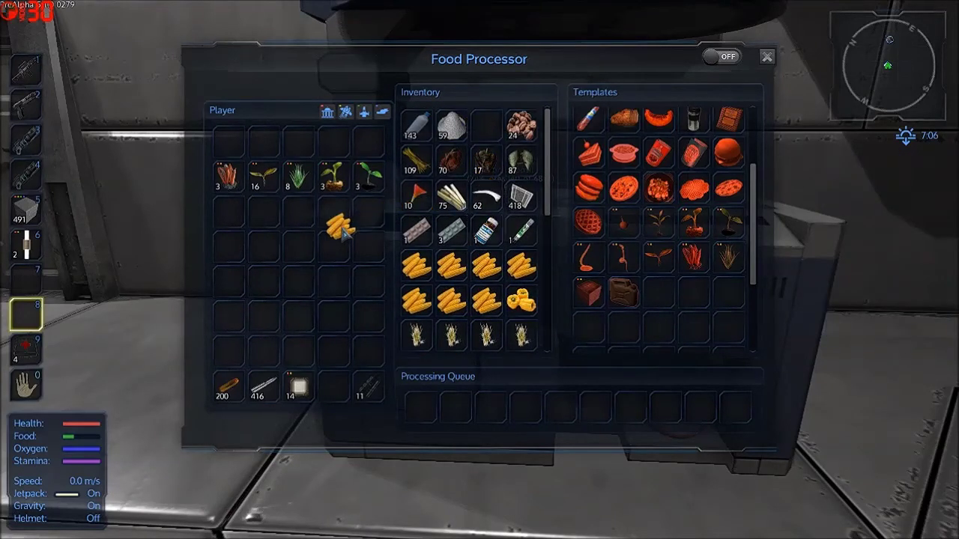
left_click_drag(335, 231, 466, 270)
scroll(449, 225, "down", 2)
scroll(449, 225, "down", 2)
scroll(498, 284, "down", 2)
scroll(496, 255, "down", 2)
scroll(487, 254, "up", 4)
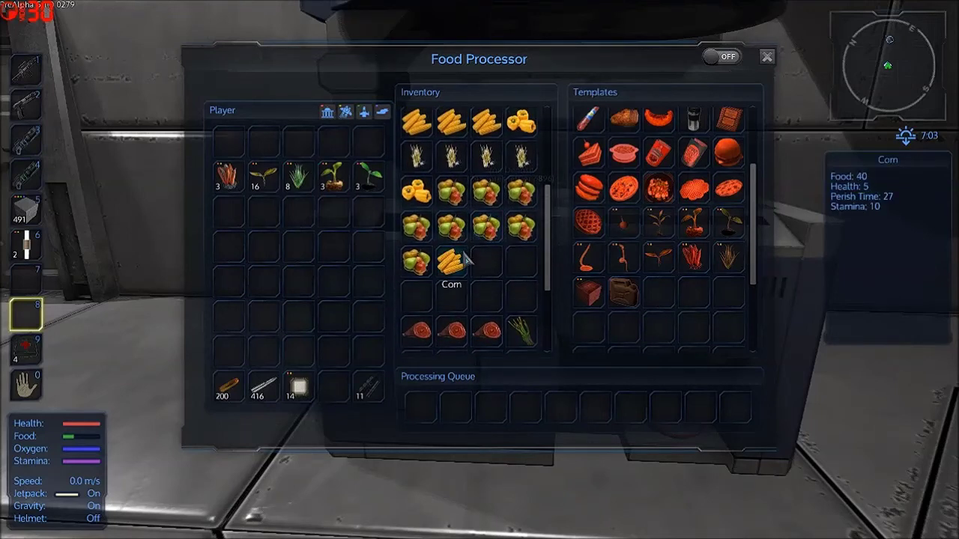
scroll(465, 225, "up", 1)
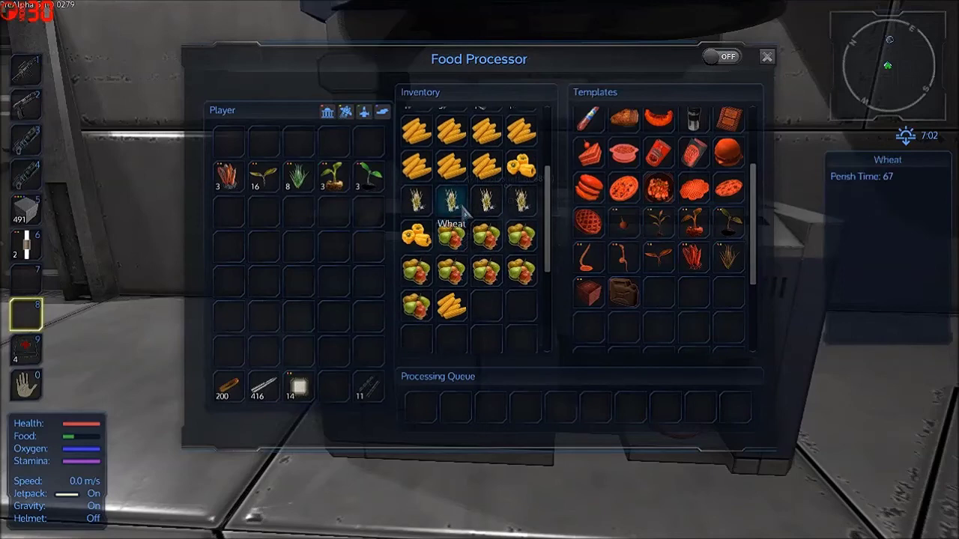
scroll(457, 217, "up", 1)
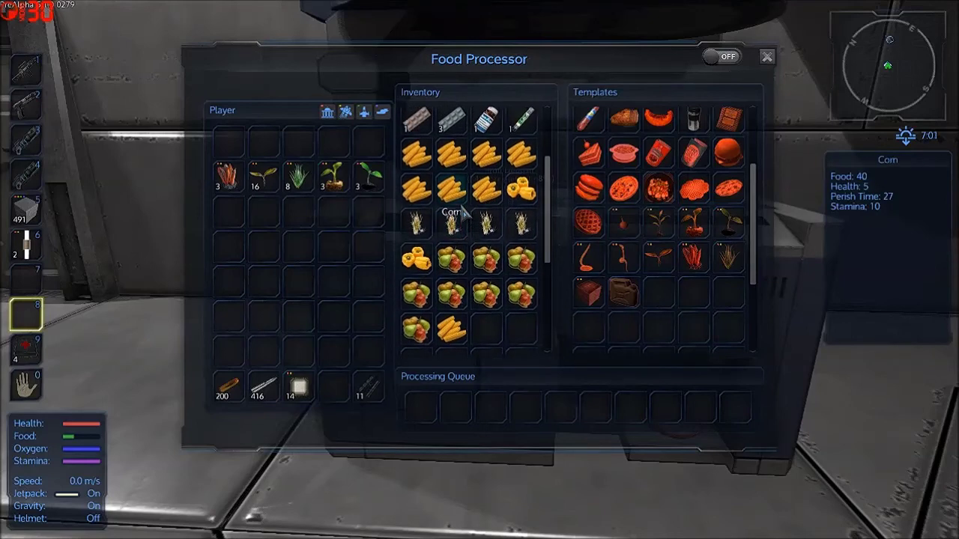
scroll(434, 240, "up", 1)
scroll(492, 259, "up", 1)
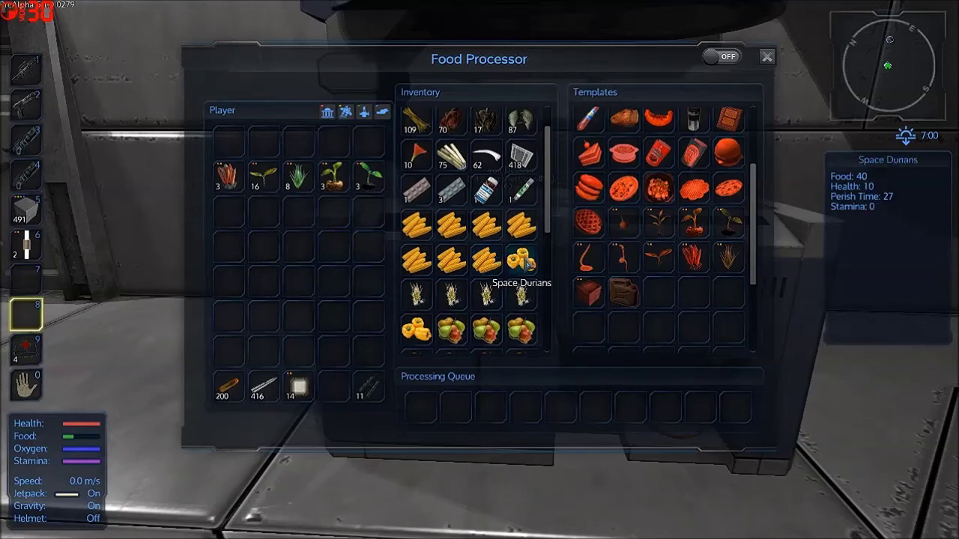
scroll(528, 262, "down", 3)
scroll(485, 278, "up", 2)
scroll(484, 278, "up", 2)
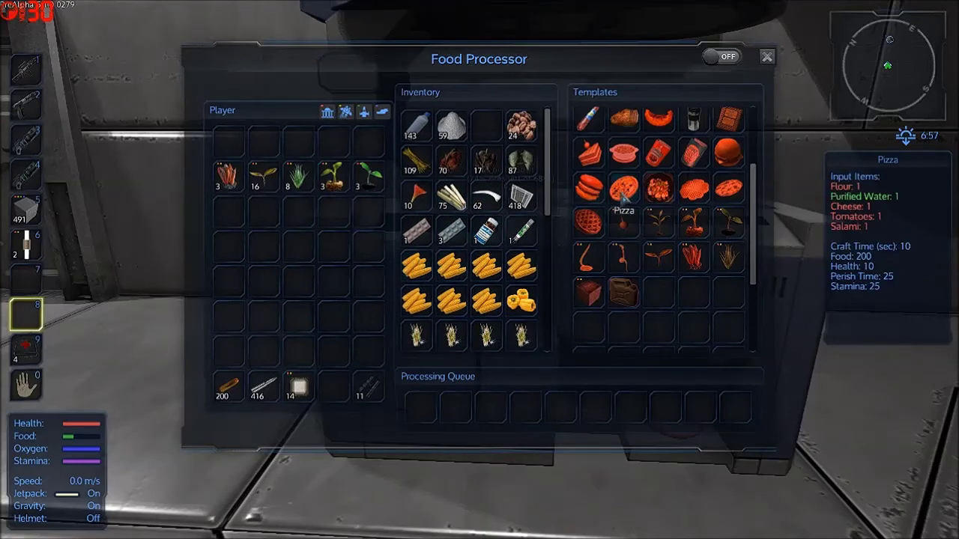
key("Tab")
key("Escape")
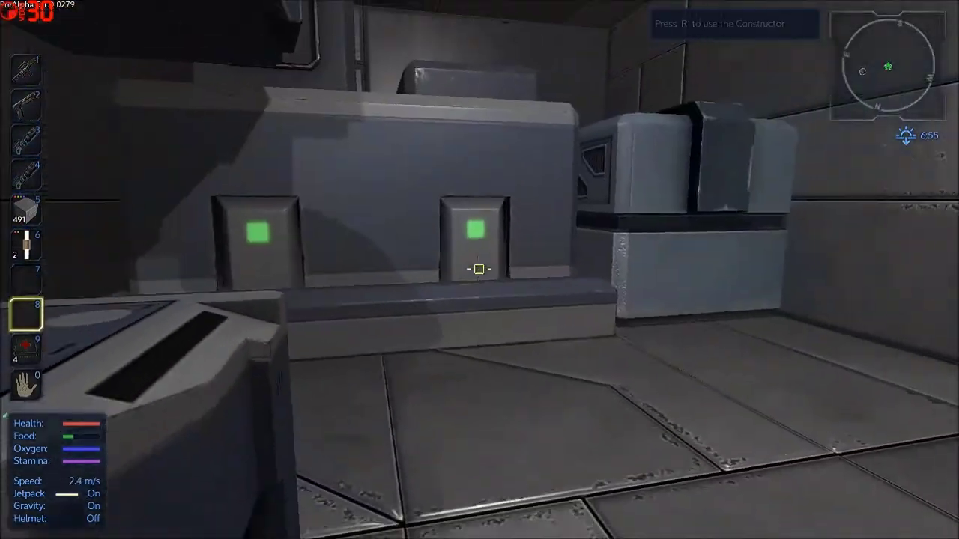
Open and close the Constructor, then open and close the player inventory.
key("r")
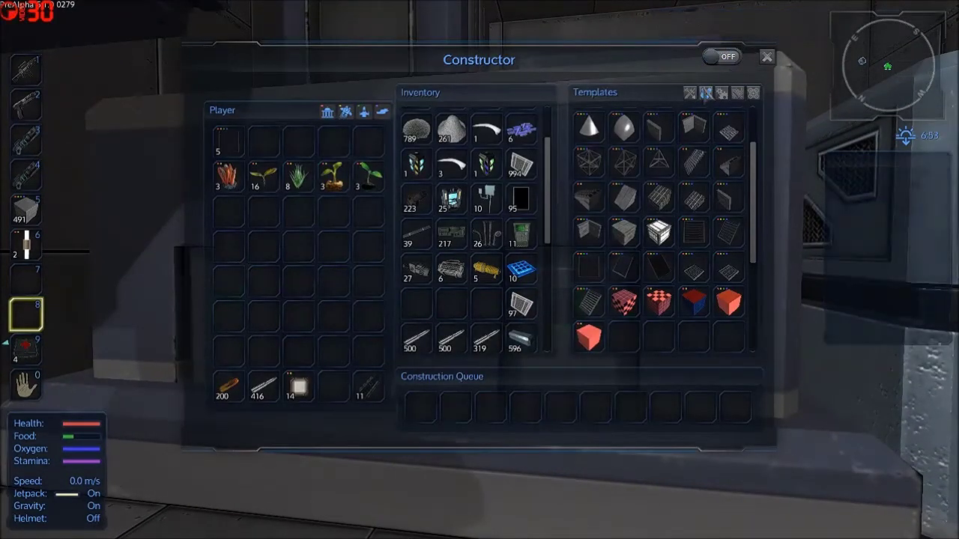
key("Escape")
key("Tab")
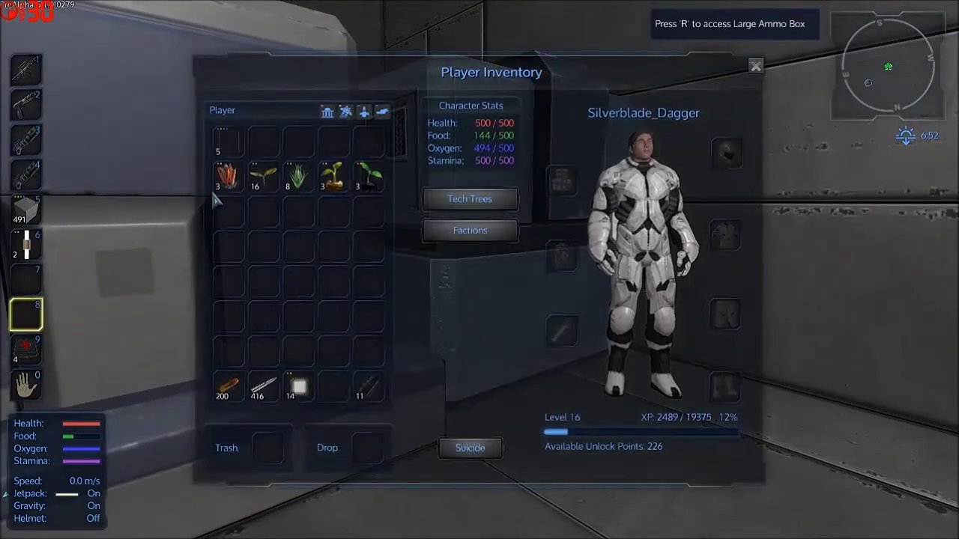
key("Tab")
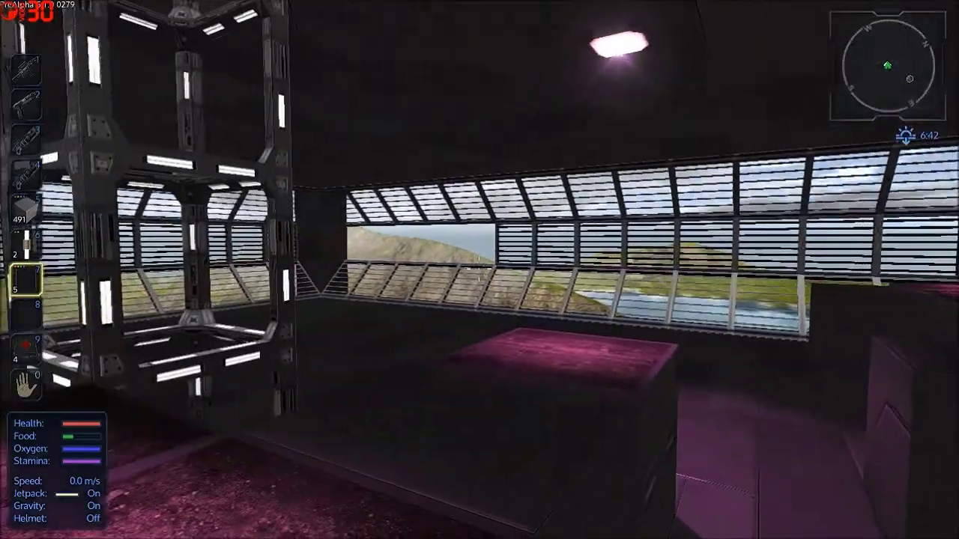
Walk past the planter bed and fill the wall gap with a louvered block.
key("w")
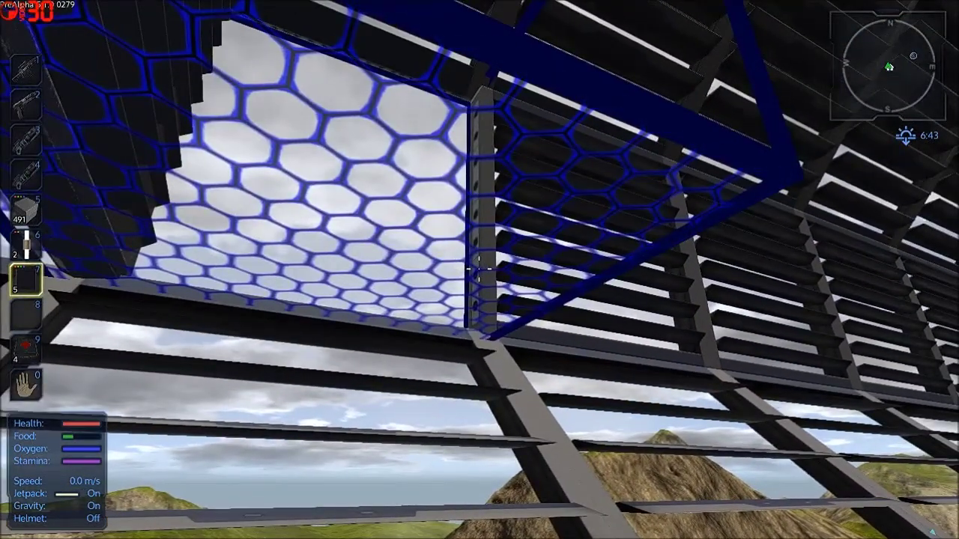
left_click(480, 270)
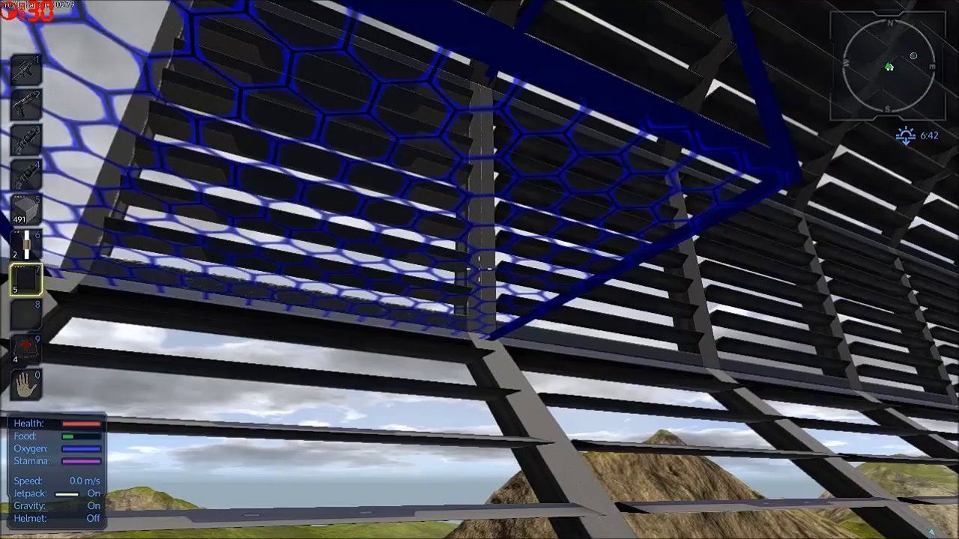
key("w")
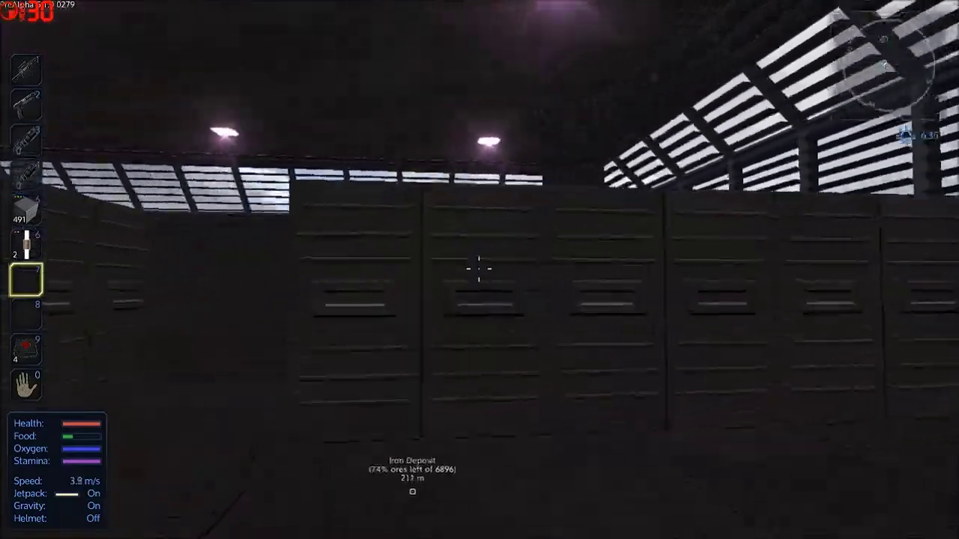
Jetpack up over the storage wall and move up through the lit frame tower.
key("space")
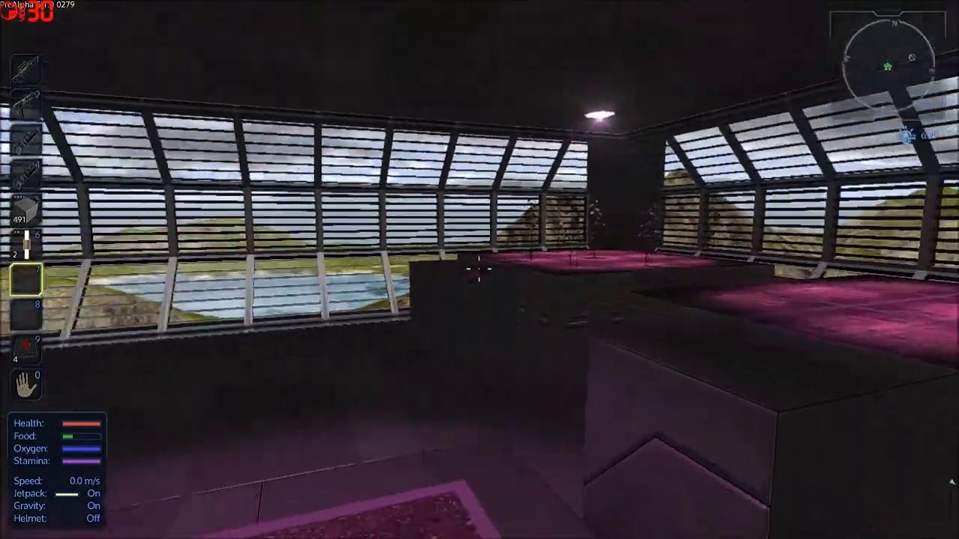
key("w")
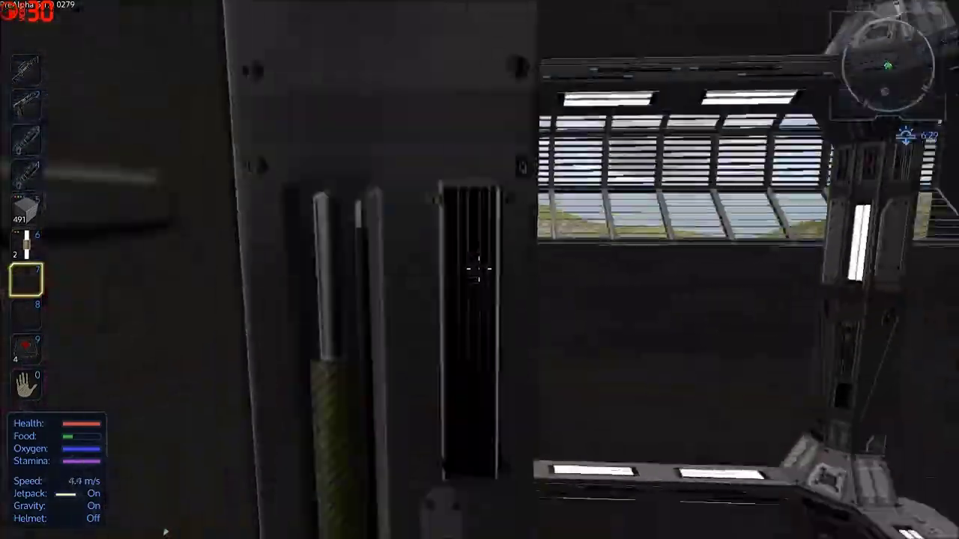
key("w")
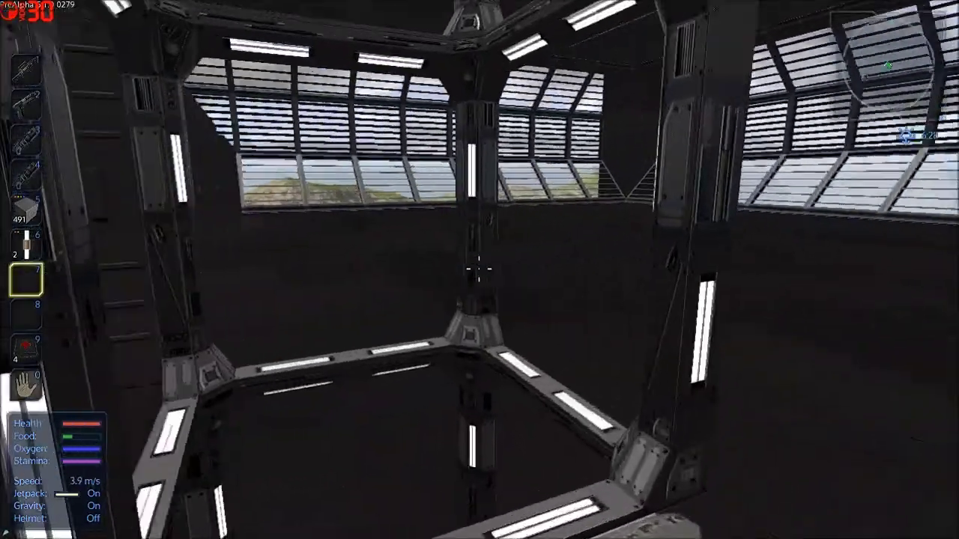
key("w")
Climb out of the tower onto the roof and walk up to the black cube.
key("space")
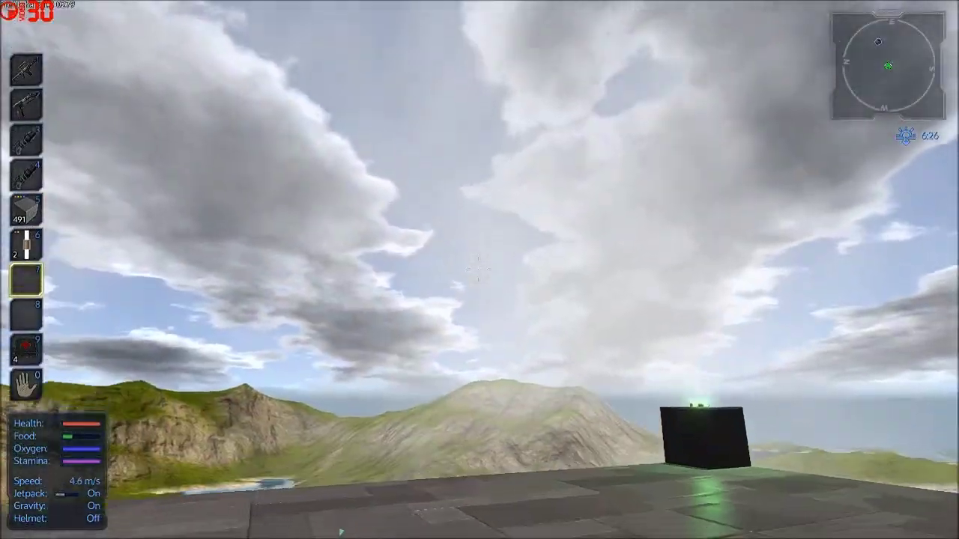
key("w")
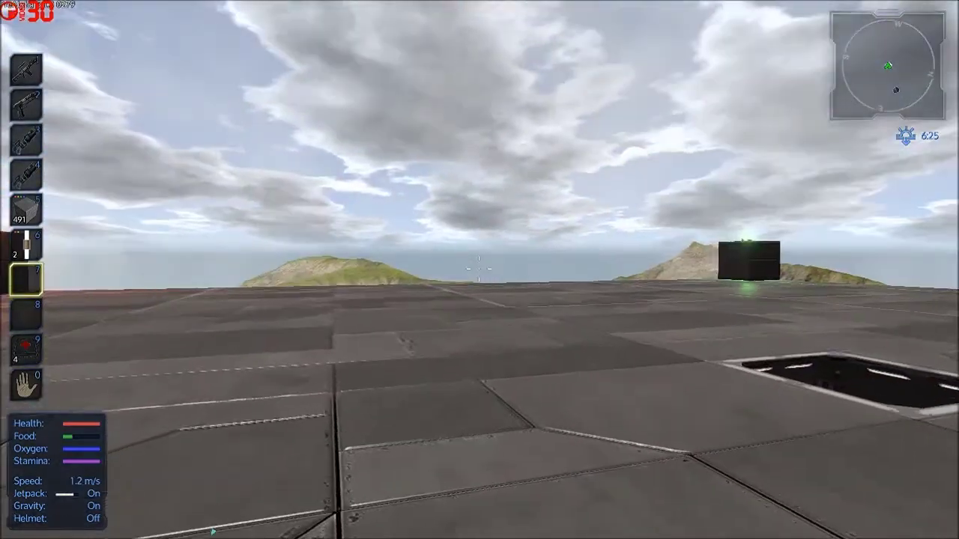
key("w")
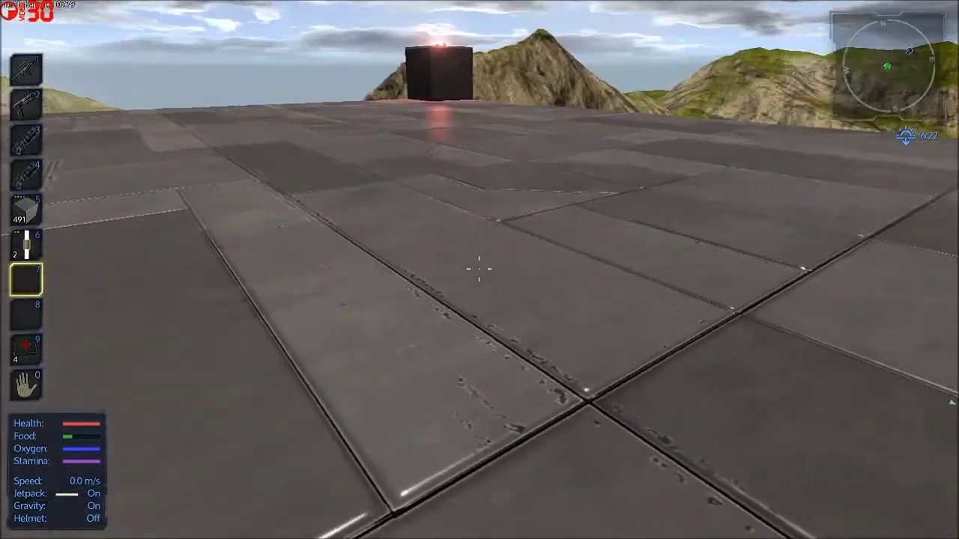
key("w")
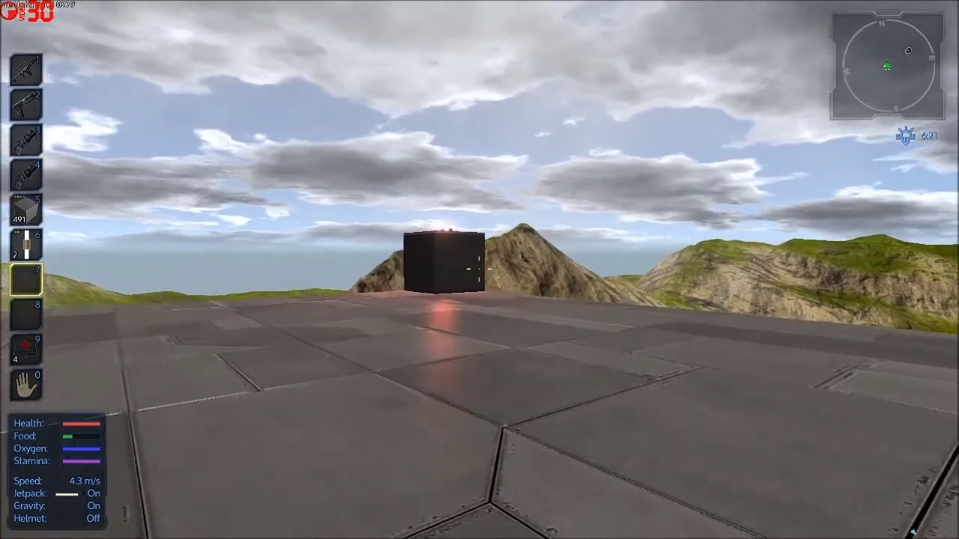
Attach hotbar-6 wall lights to two faces of the cube, removing a stray block.
key("6")
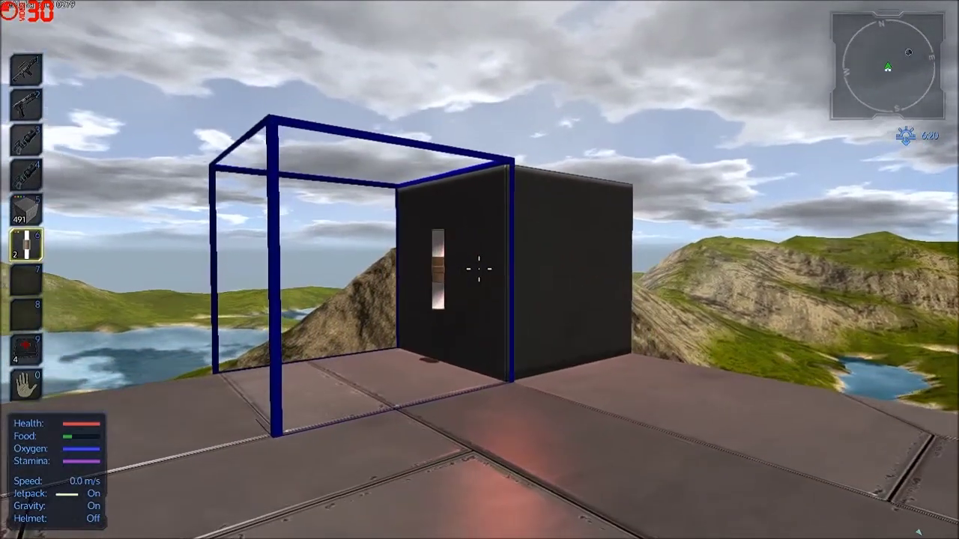
left_click(479, 268)
key("s")
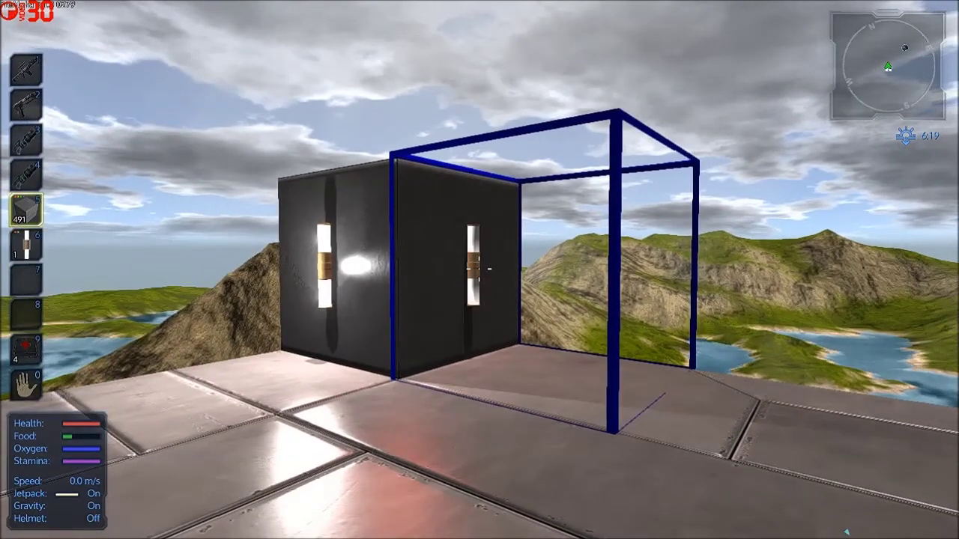
left_click(488, 268)
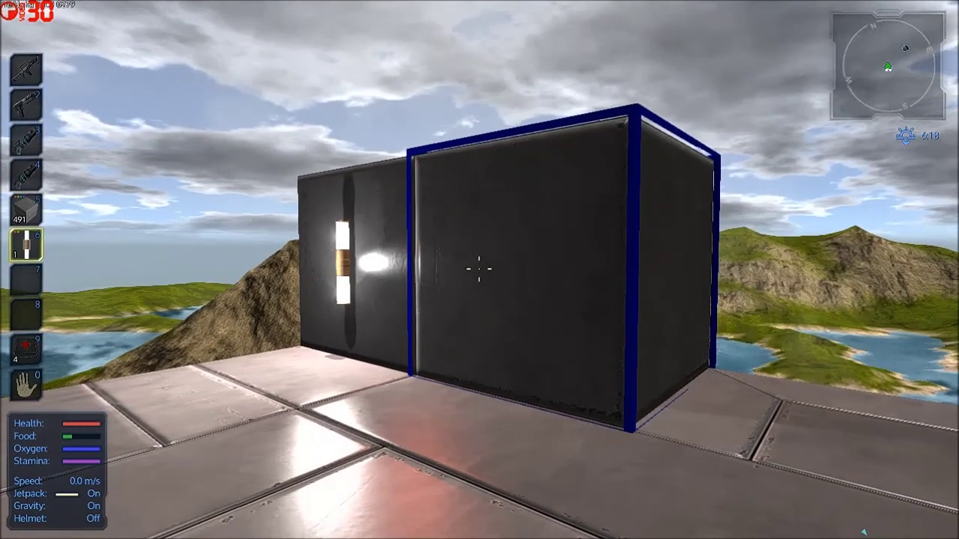
right_click(480, 268)
left_click(479, 268)
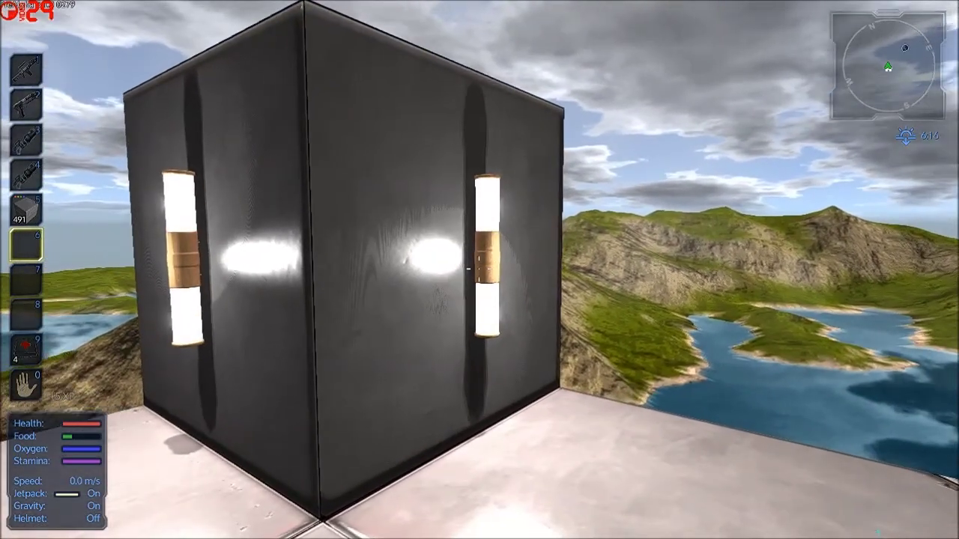
Set the first wall light's color to blue in its controls.
key("f")
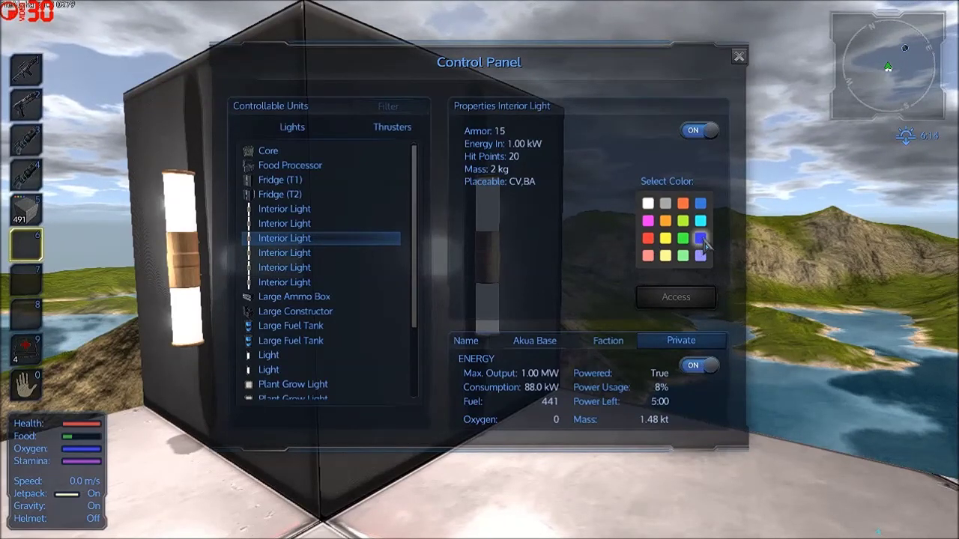
left_click(702, 239)
key("Escape")
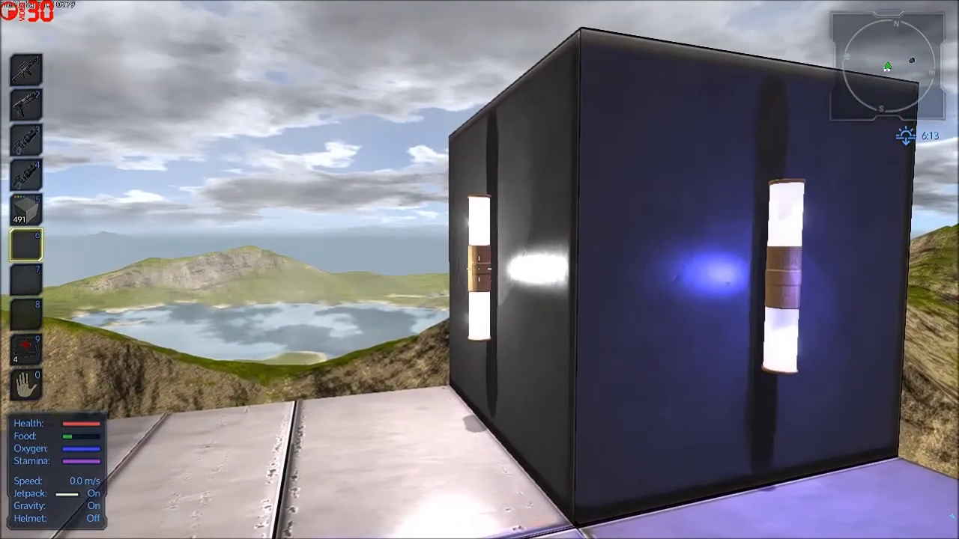
Set the second wall light's color to yellow and back away to view the cube.
key("f")
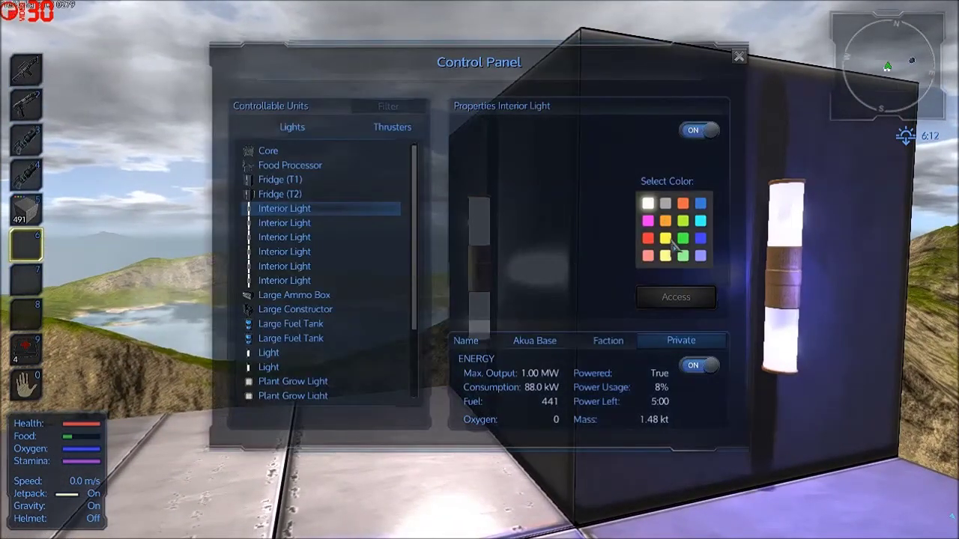
left_click(669, 241)
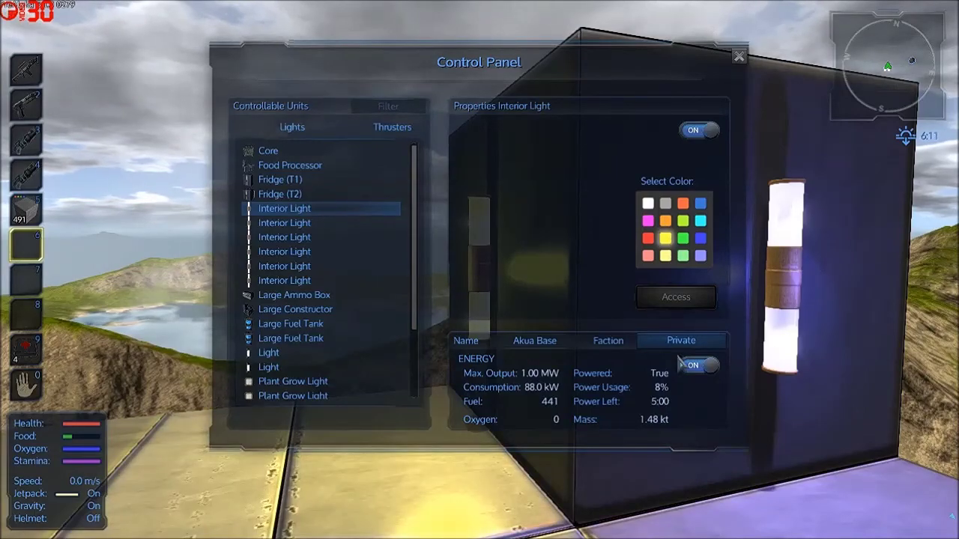
key("Escape")
key("s")
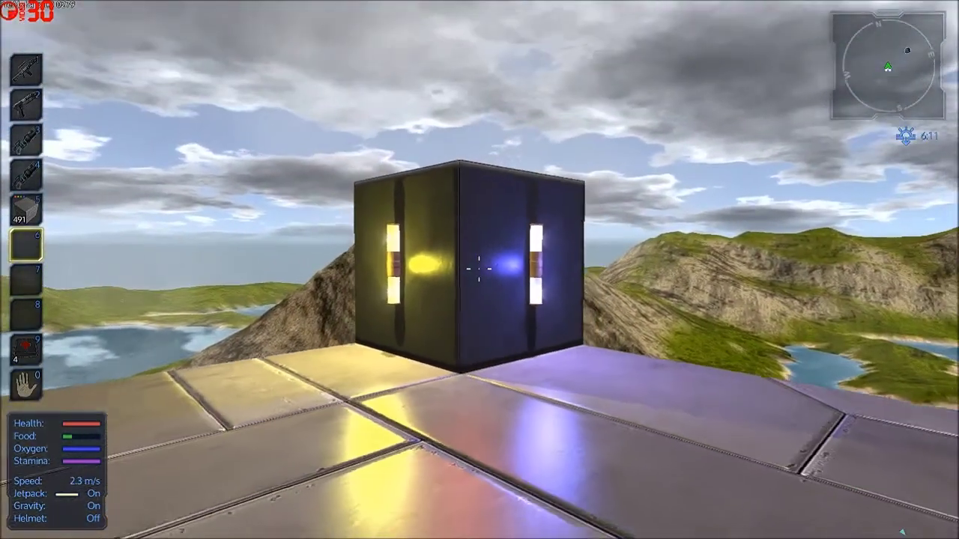
Back away from the lit cube, walk up to it again and jetpack above it.
key("s")
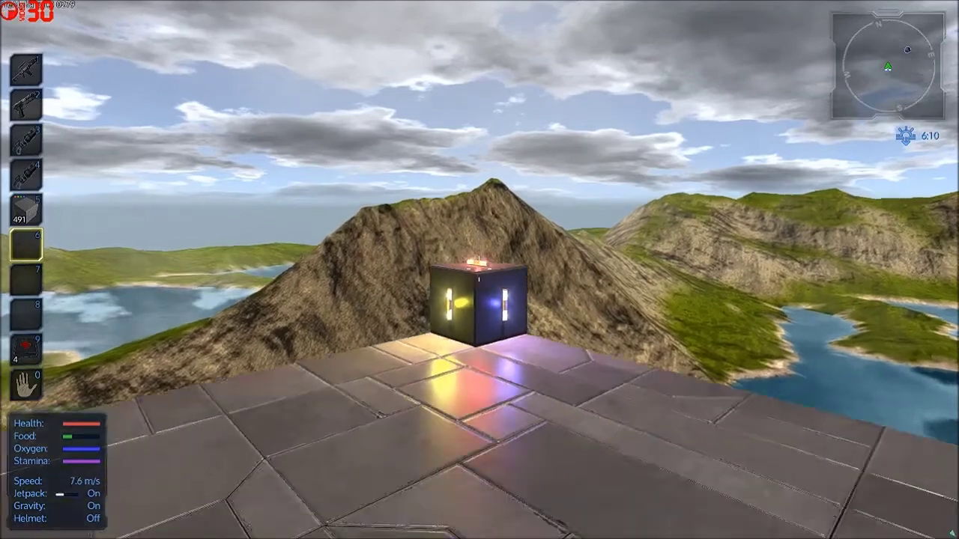
key("c")
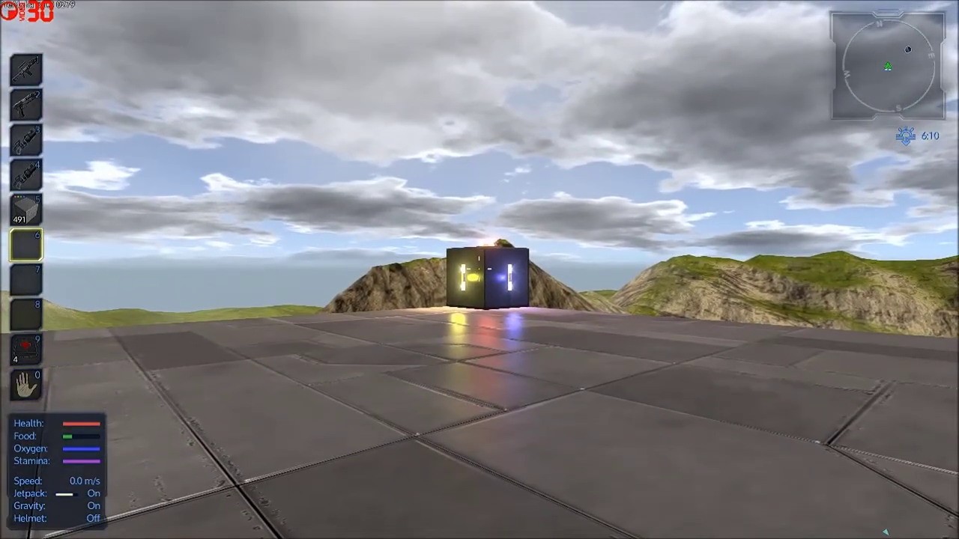
key("w")
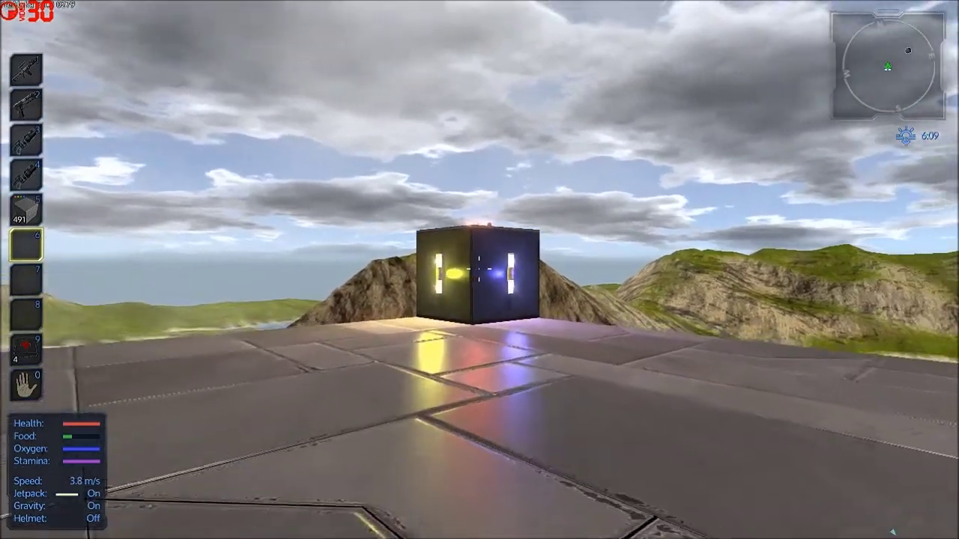
key("w")
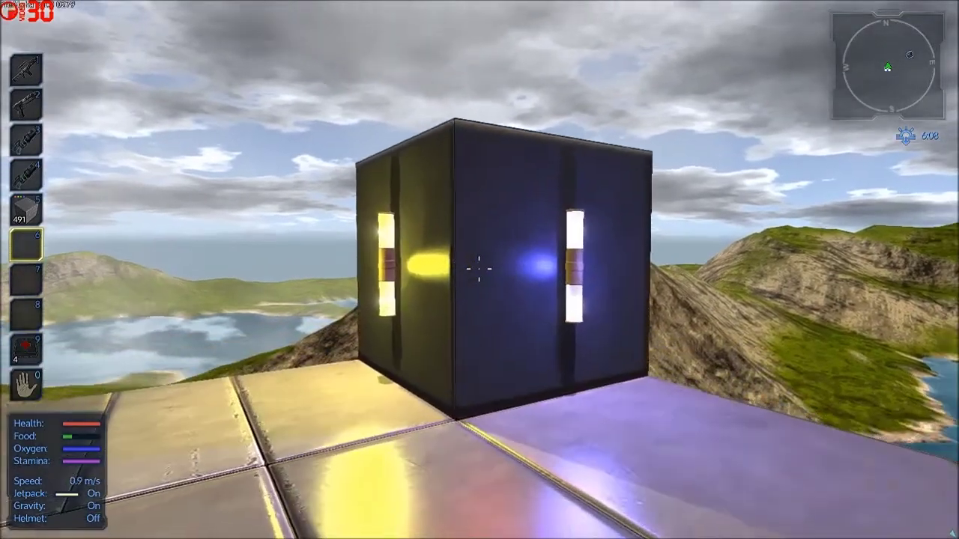
key("w")
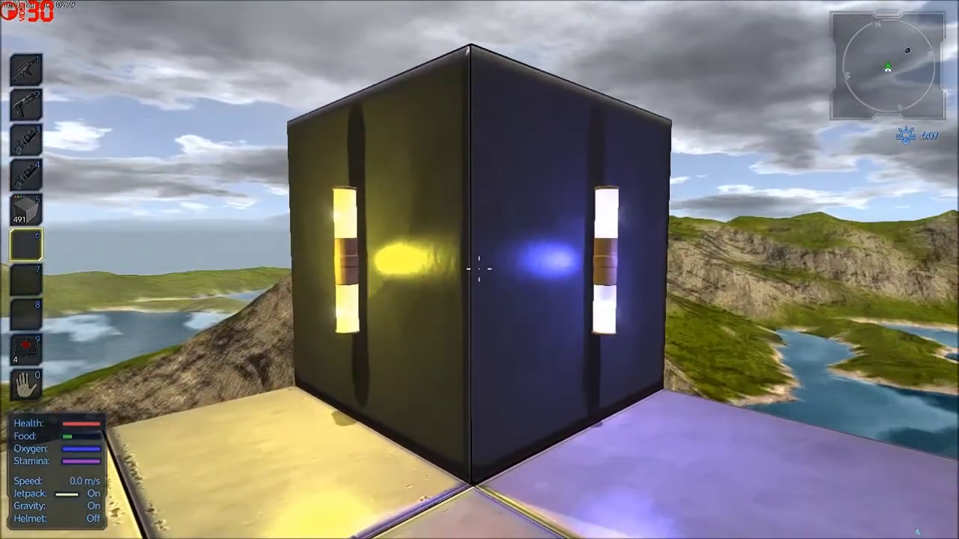
key("space")
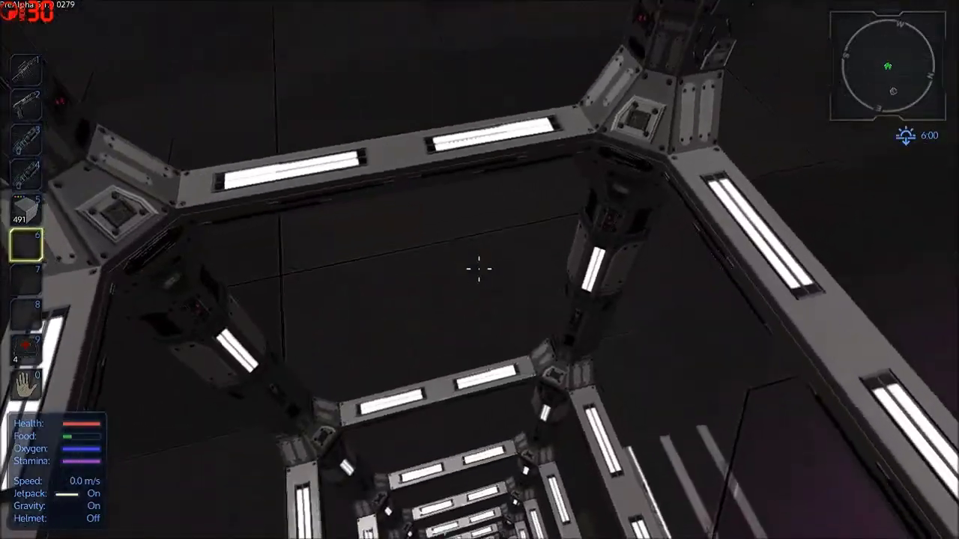
Drop down the framework shaft and open the Food Processor's stored meat and recipes.
key("w")
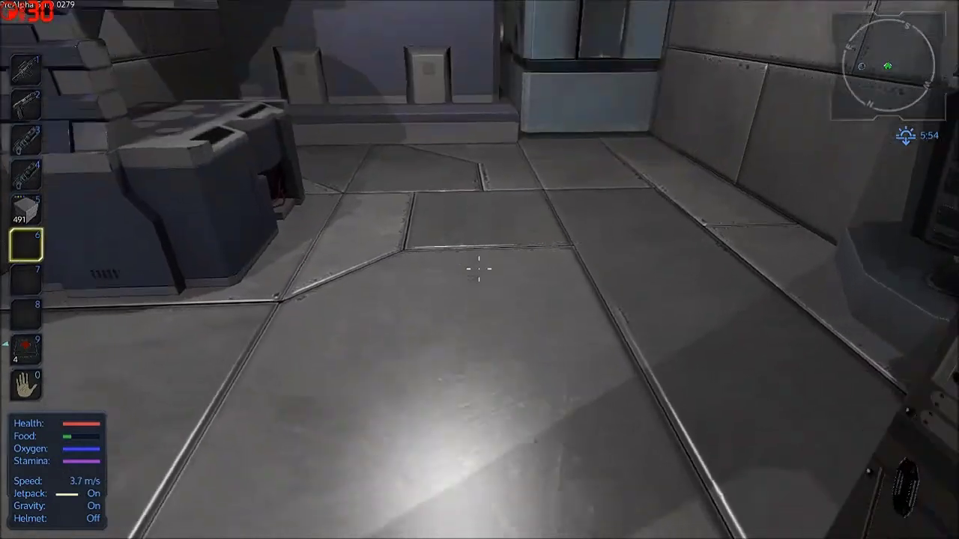
key("r")
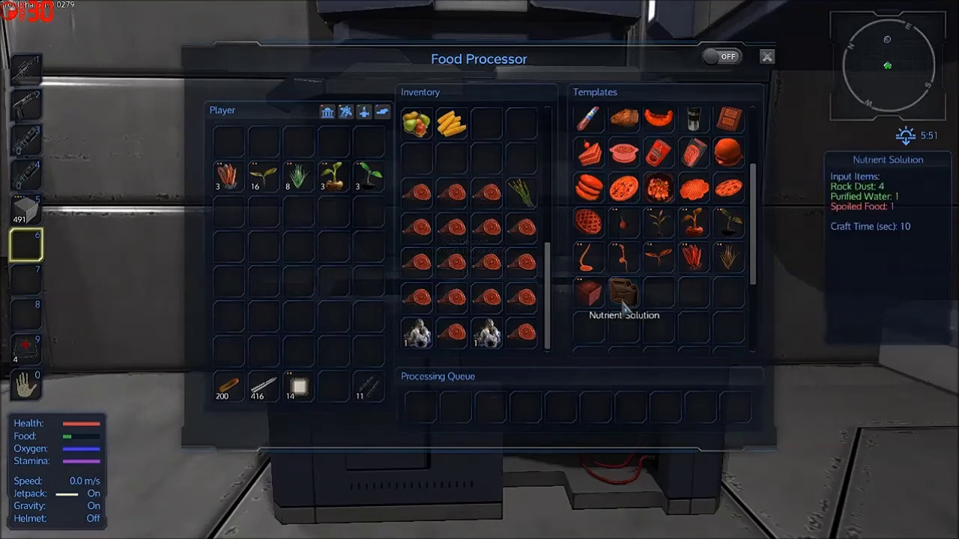
Queue Nutrient Solution batches from the Spoiled Food, then close the processor and back away.
left_click(624, 294)
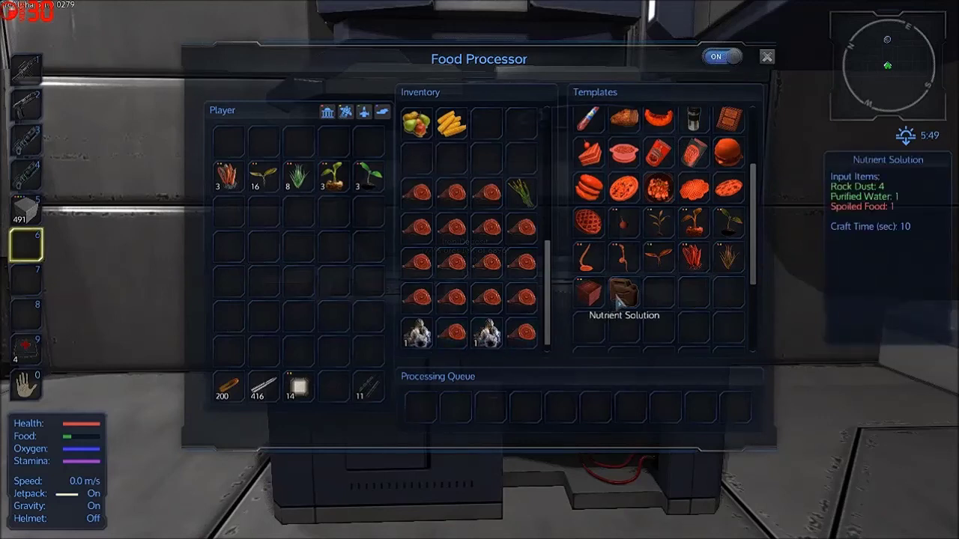
scroll(521, 300, "up", 1)
scroll(514, 271, "up", 4)
scroll(514, 271, "up", 4)
scroll(514, 272, "down", 3)
scroll(512, 270, "down", 3)
scroll(508, 268, "down", 3)
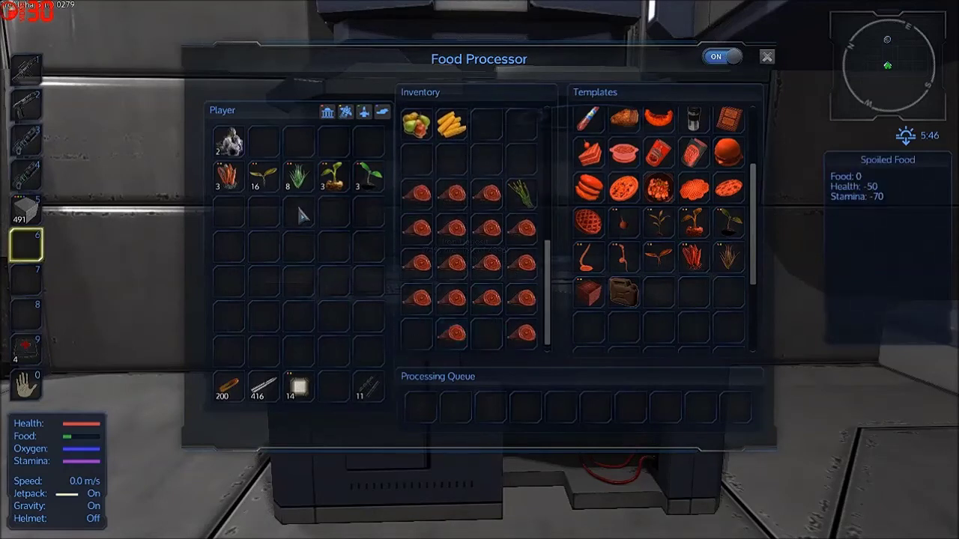
left_click(231, 146)
left_click(619, 298)
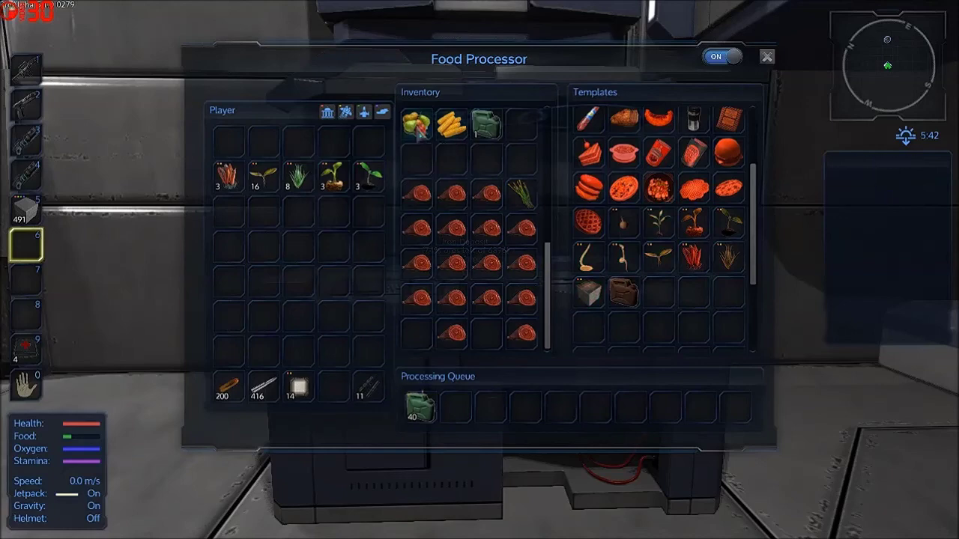
scroll(514, 312, "up", 2)
scroll(514, 312, "up", 2)
scroll(514, 311, "up", 2)
key("Escape")
key("s")
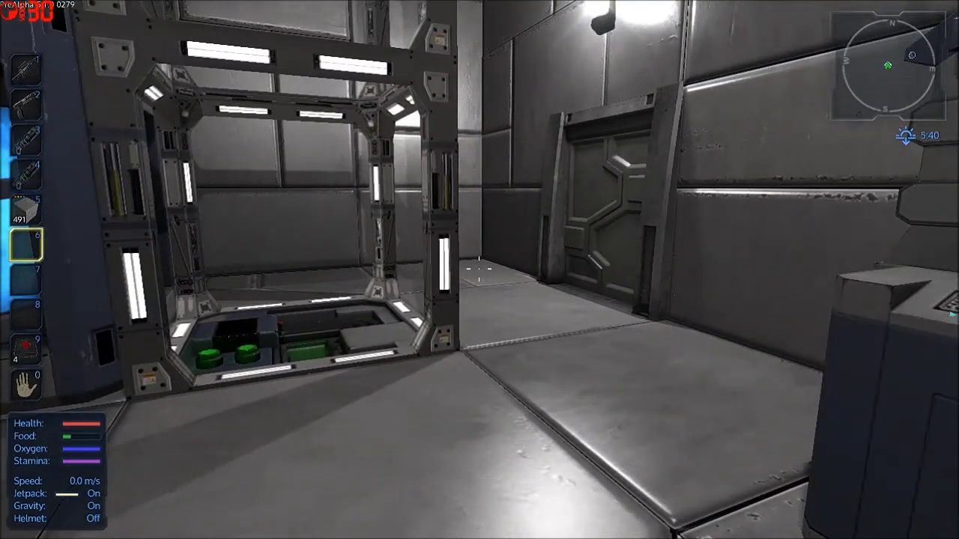
Store the orange crystals, 16 sprouts and Tomato Sprouts in the Large Ammo Box.
key("Tab")
key("Tab")
key("w")
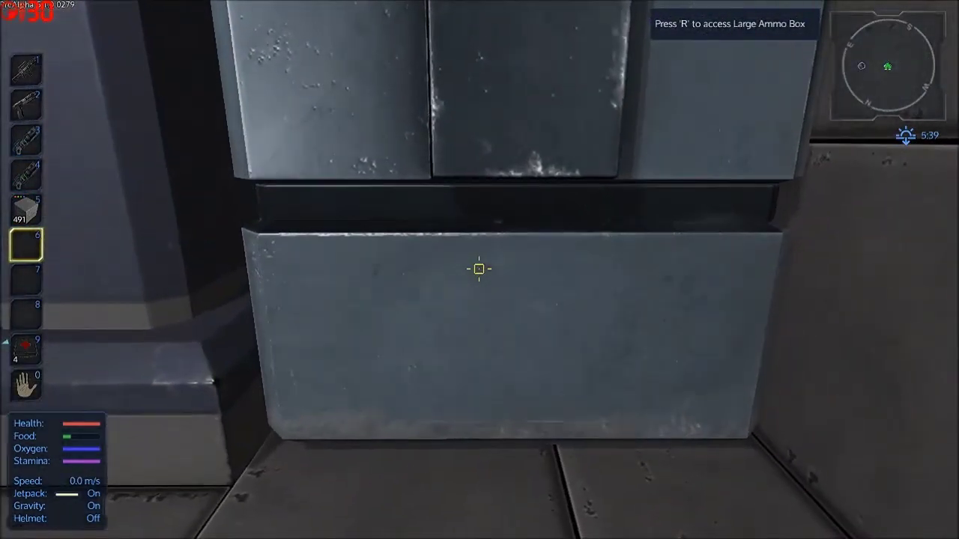
key("r")
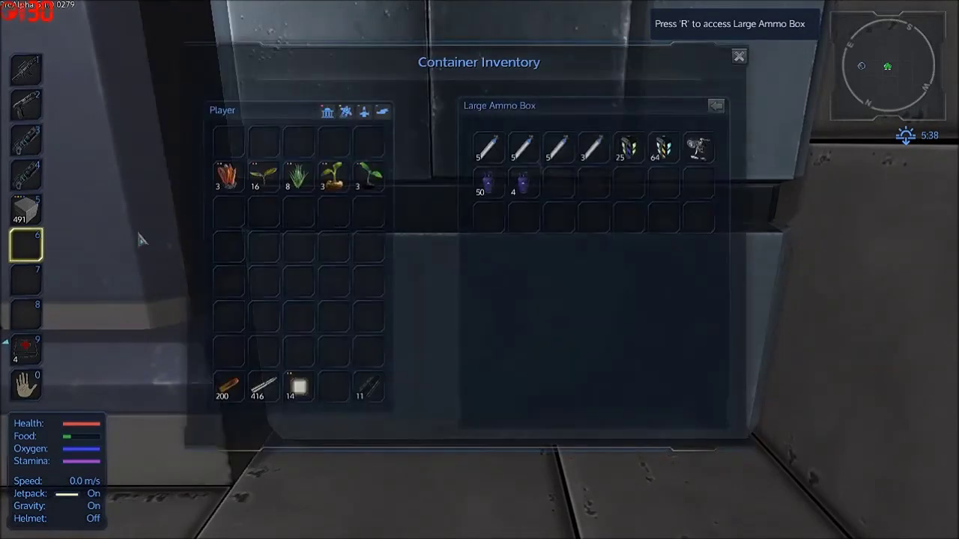
left_click_drag(226, 177, 487, 217)
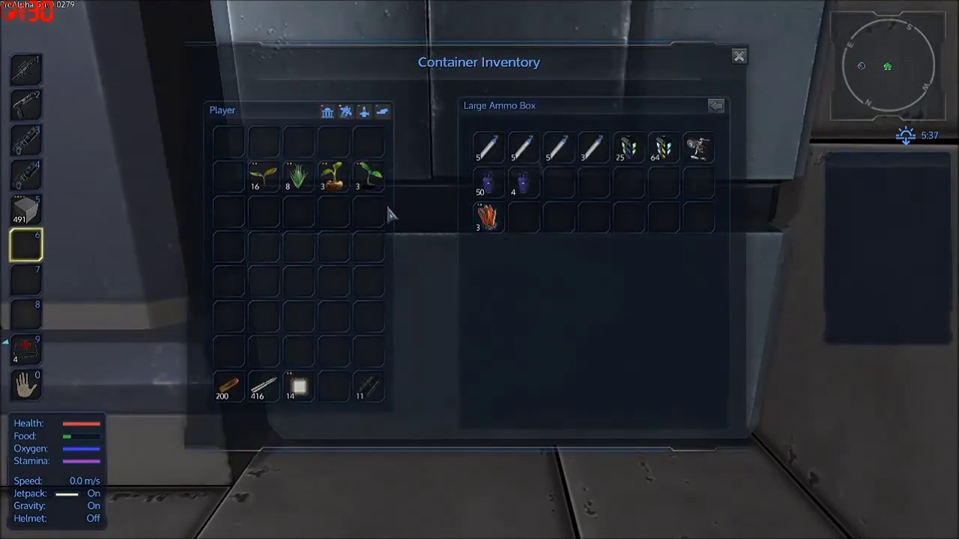
left_click_drag(268, 182, 522, 217)
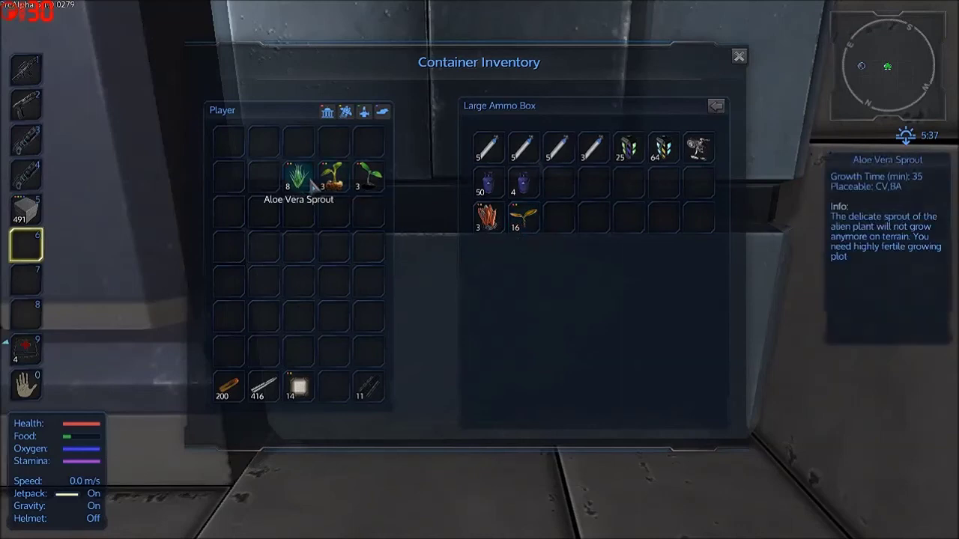
mouse_move(526, 219)
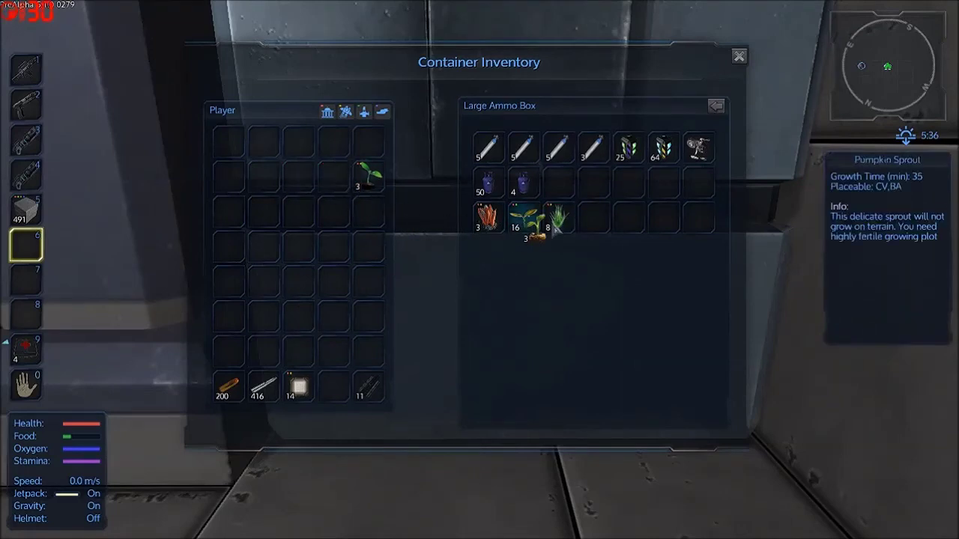
left_click_drag(368, 176, 540, 233)
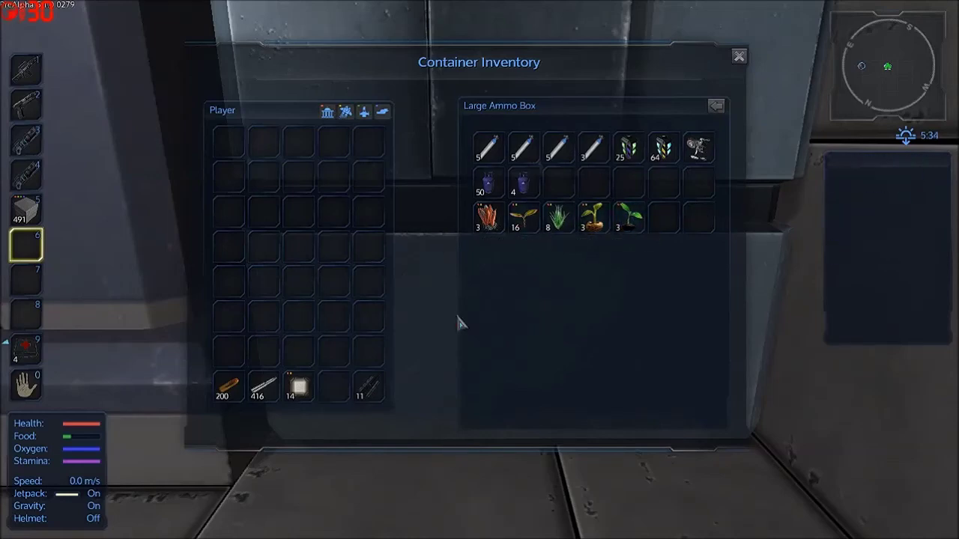
key("Escape")
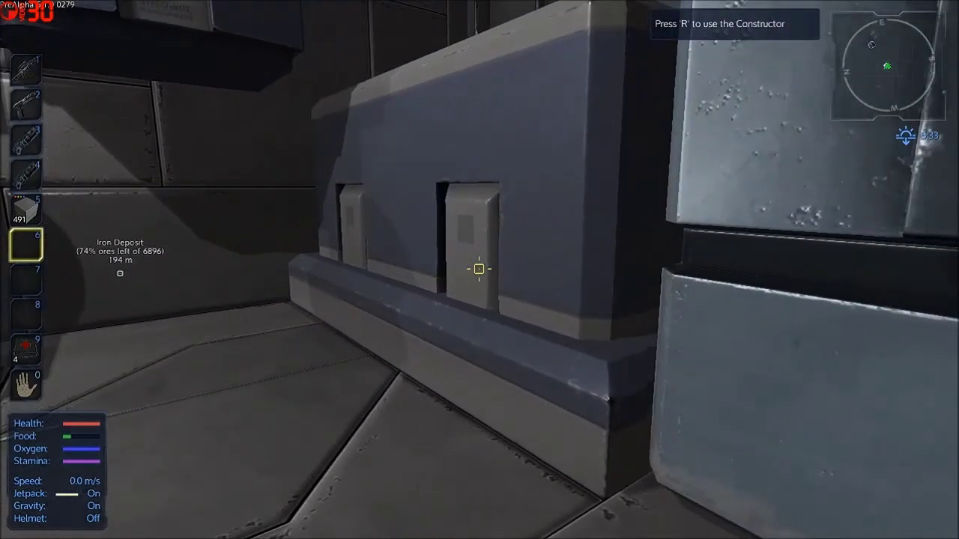
Move the 416 bullets into the Constructor and take back a full 500-bullet stack.
key("r")
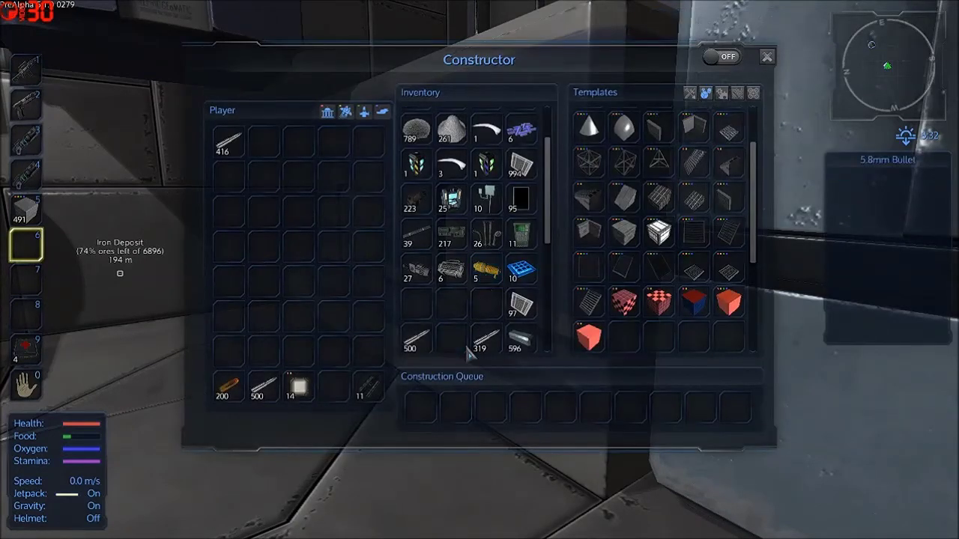
left_click_drag(230, 149, 404, 298)
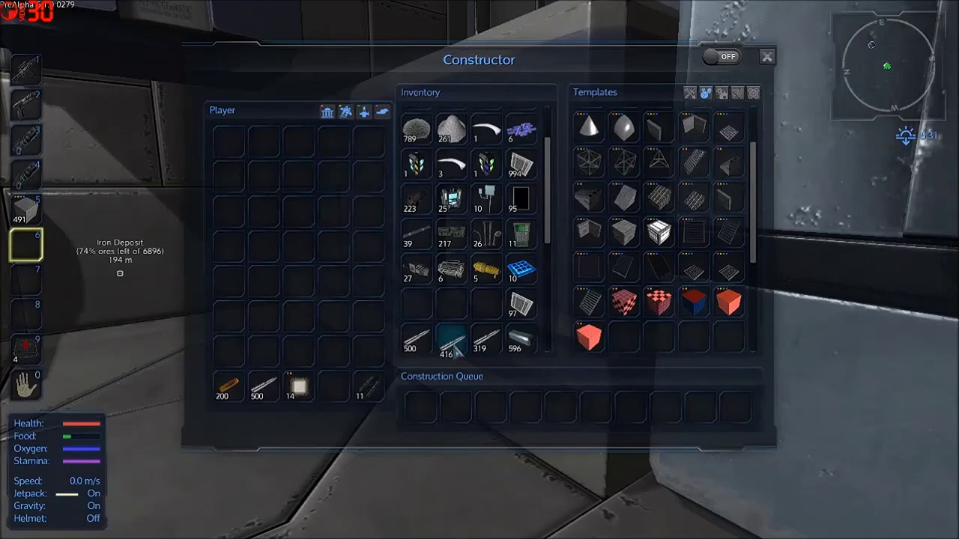
left_click_drag(456, 351, 447, 350)
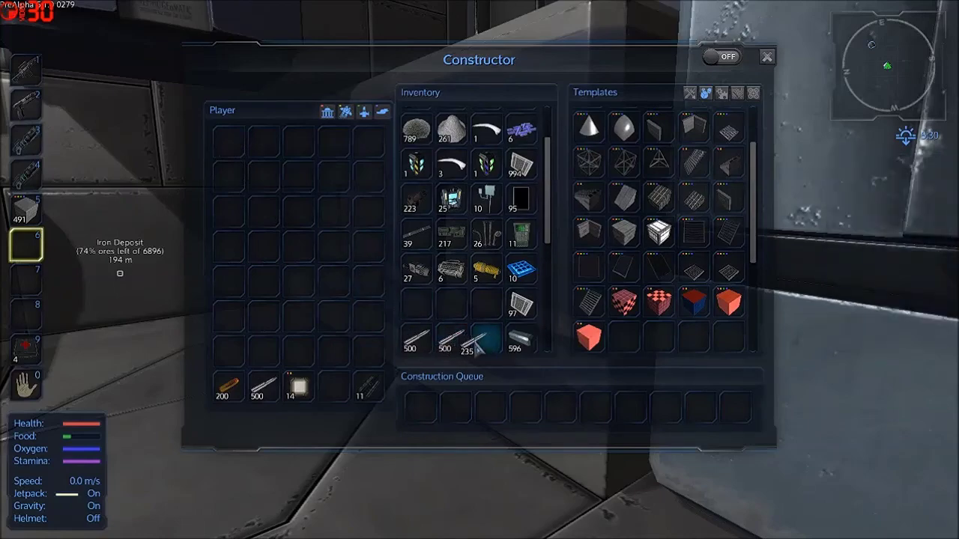
key("Escape")
Store the 14-item stack in the large ammo box.
key("r")
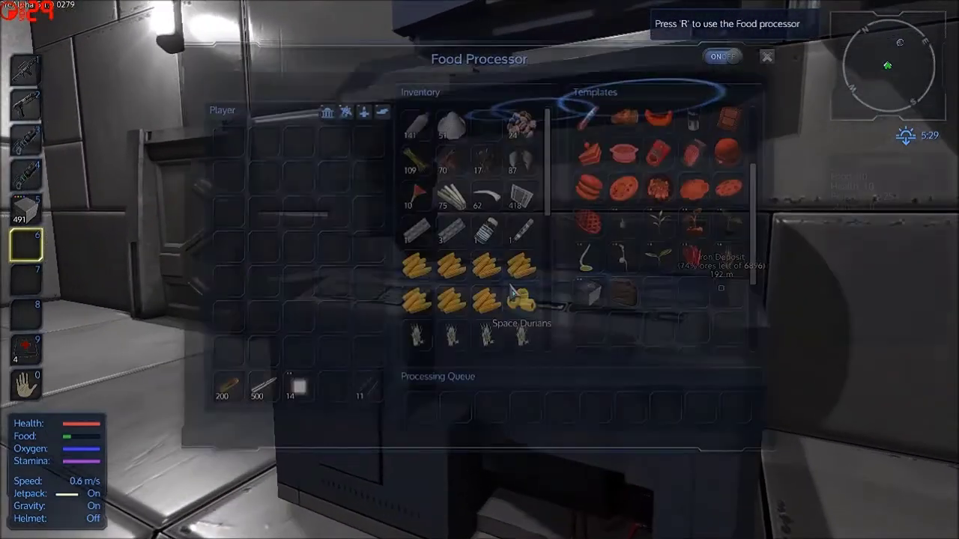
scroll(498, 248, "down", 2)
scroll(483, 217, "down", 3)
scroll(487, 202, "down", 3)
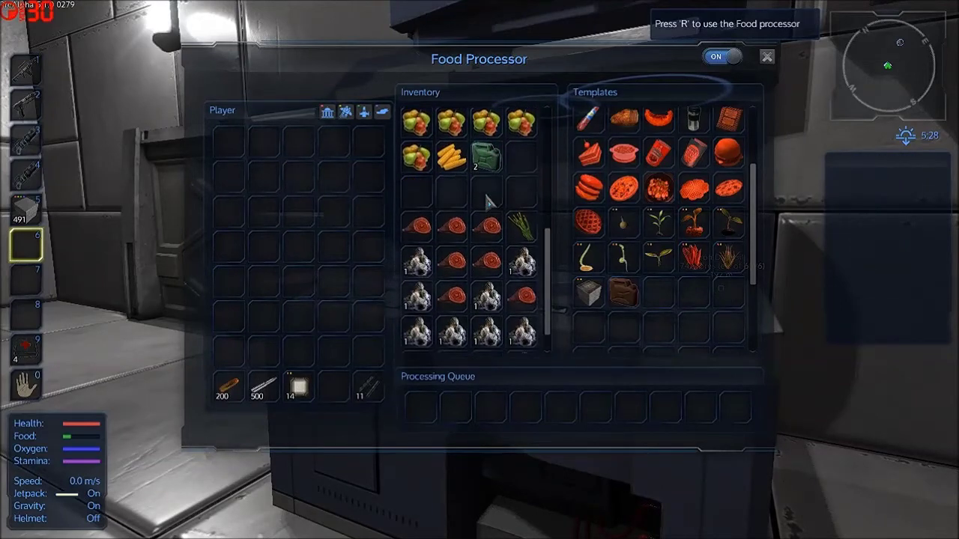
scroll(486, 199, "down", 1)
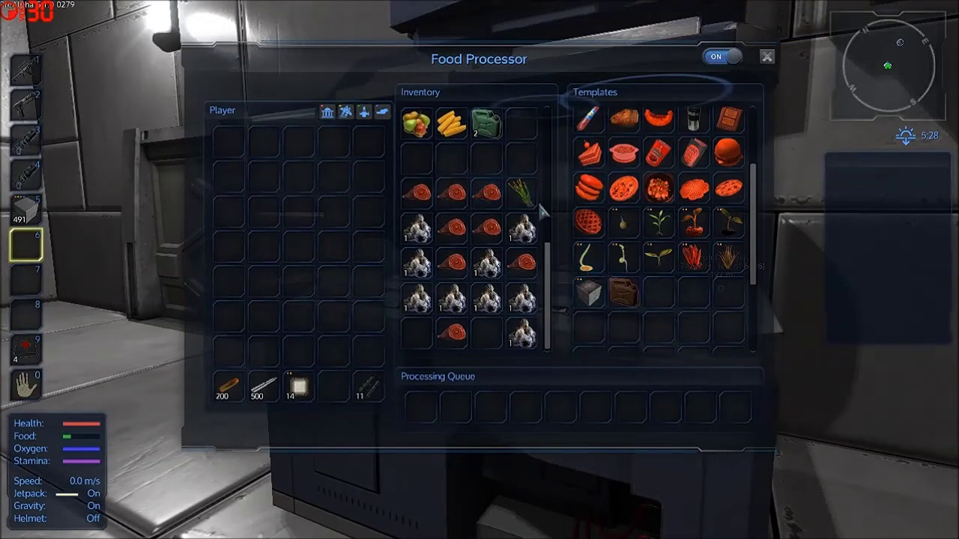
mouse_move(623, 293)
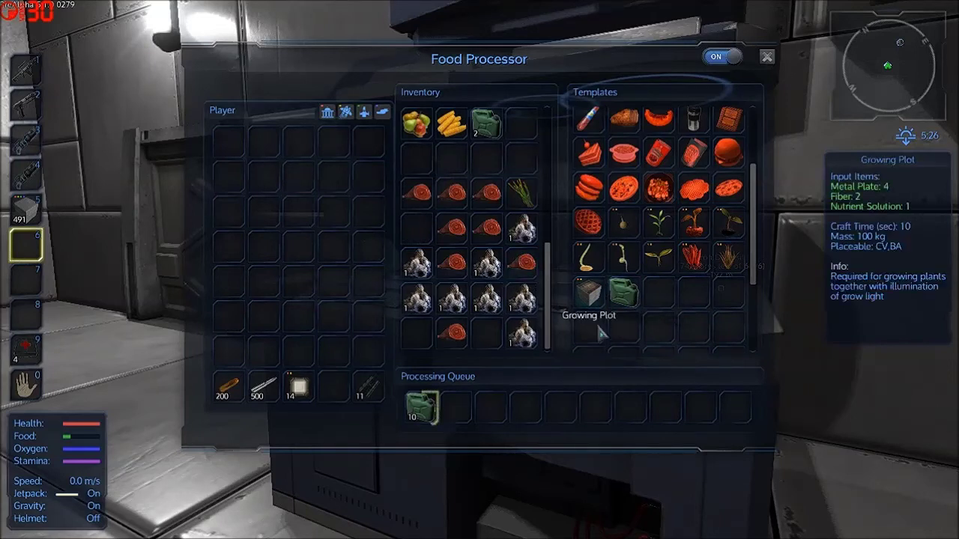
mouse_move(589, 293)
scroll(486, 225, "up", 3)
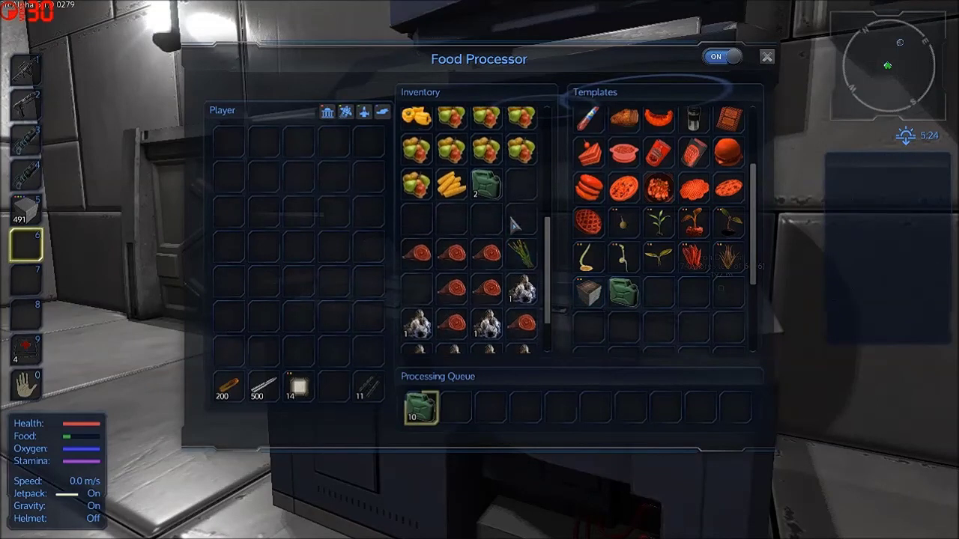
scroll(514, 225, "up", 3)
scroll(516, 240, "up", 3)
scroll(517, 240, "down", 3)
scroll(517, 217, "down", 3)
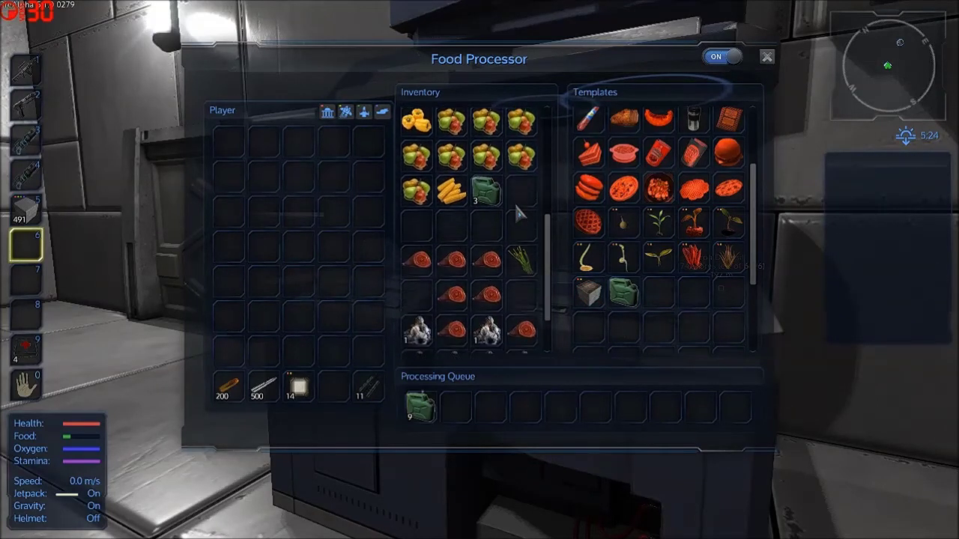
scroll(494, 218, "down", 3)
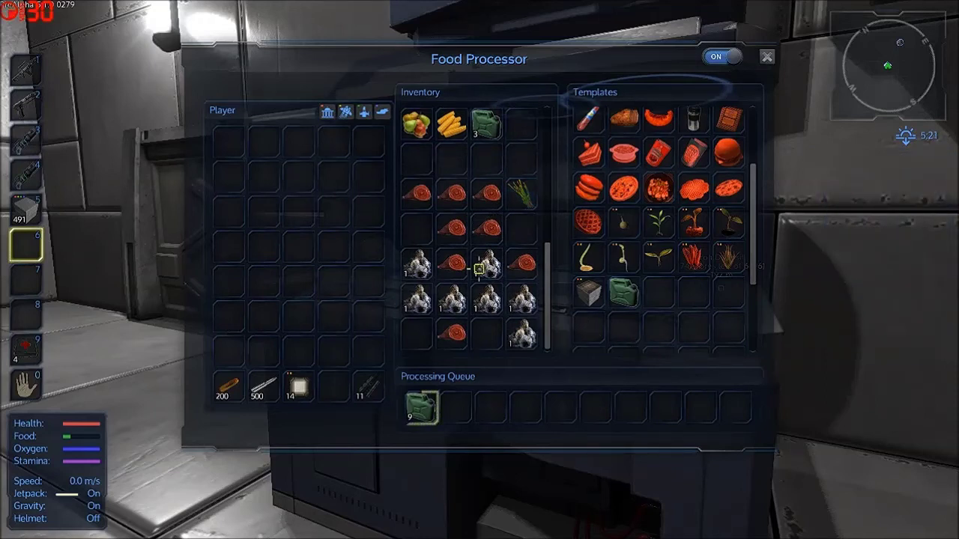
key("Escape")
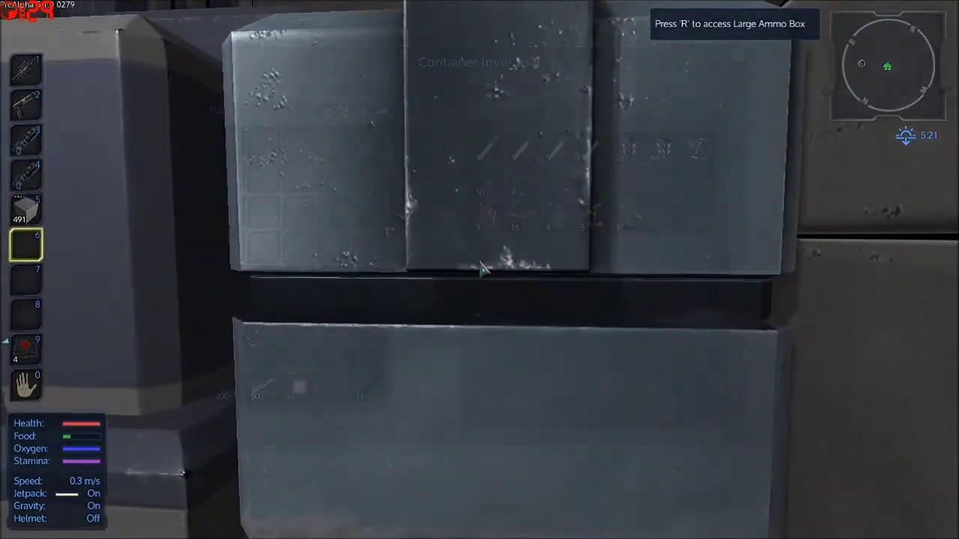
key("r")
left_click_drag(344, 388, 698, 184)
key("Escape")
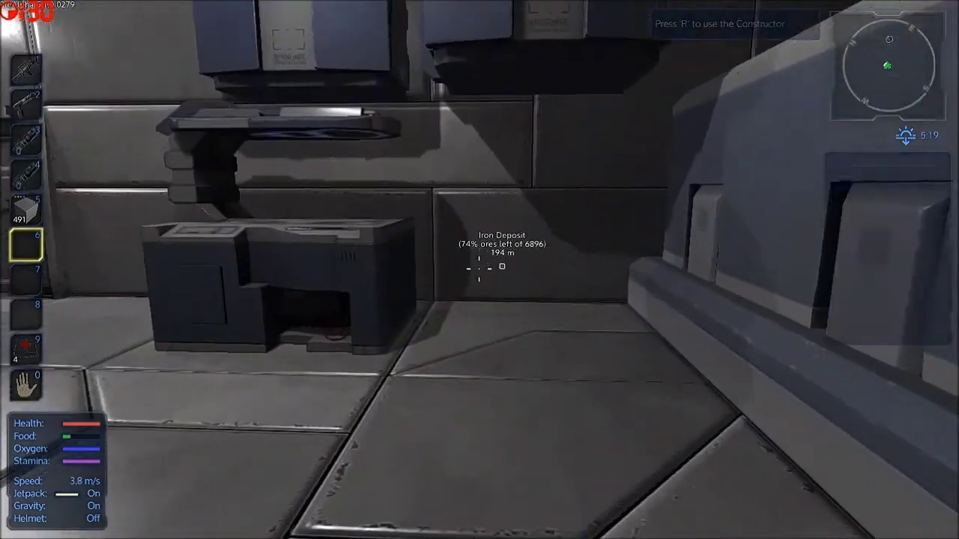
Queue two ten-plot batches of growing plots in the food processor.
key("r")
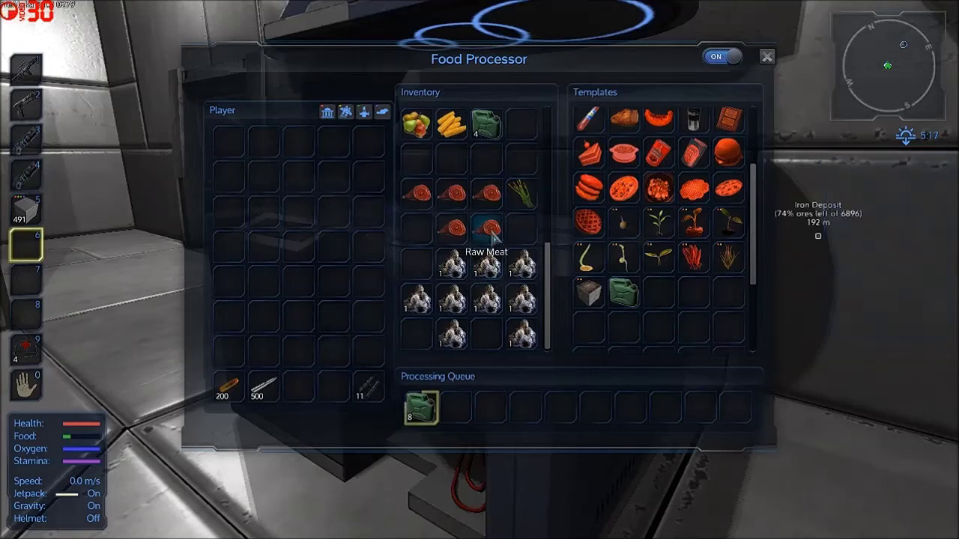
mouse_move(453, 228)
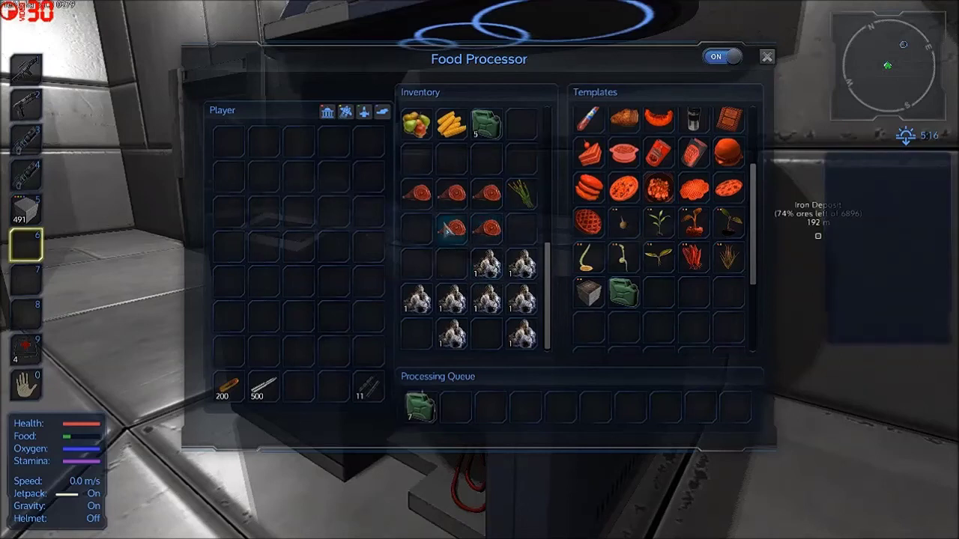
scroll(492, 180, "up", 3)
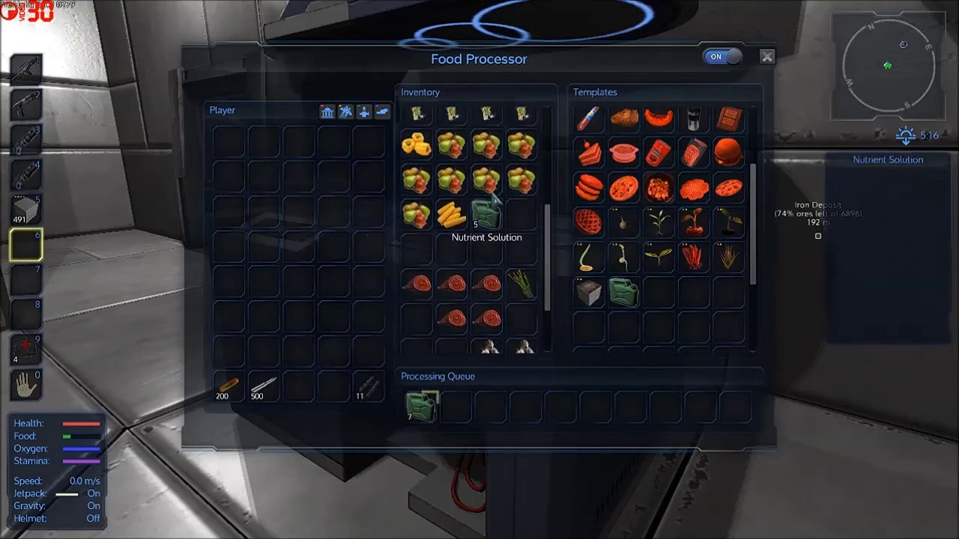
scroll(494, 194, "up", 1)
left_click(580, 292)
scroll(487, 262, "down", 3)
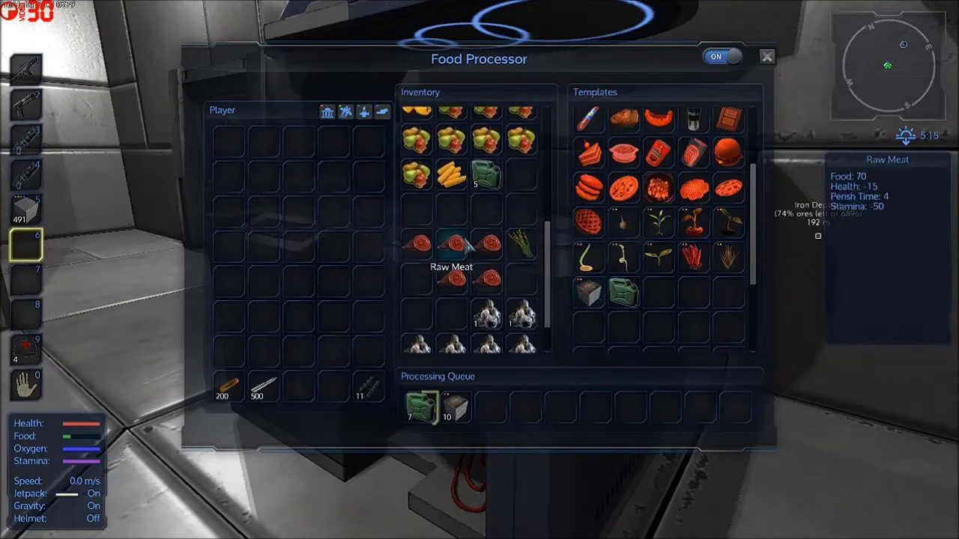
scroll(490, 236, "down", 1)
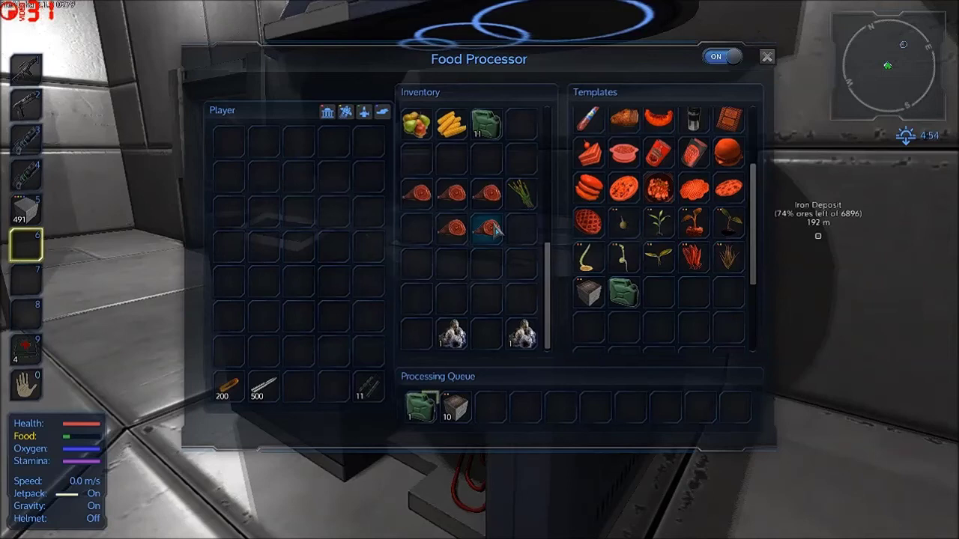
left_click(588, 294)
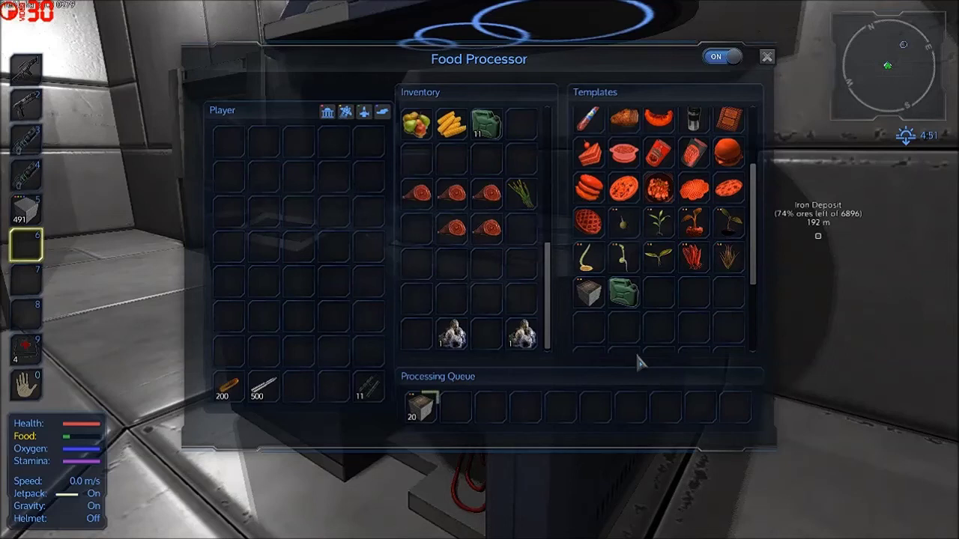
Queue ten Nutrient Solution canisters from the jerrycan template.
left_click(619, 290)
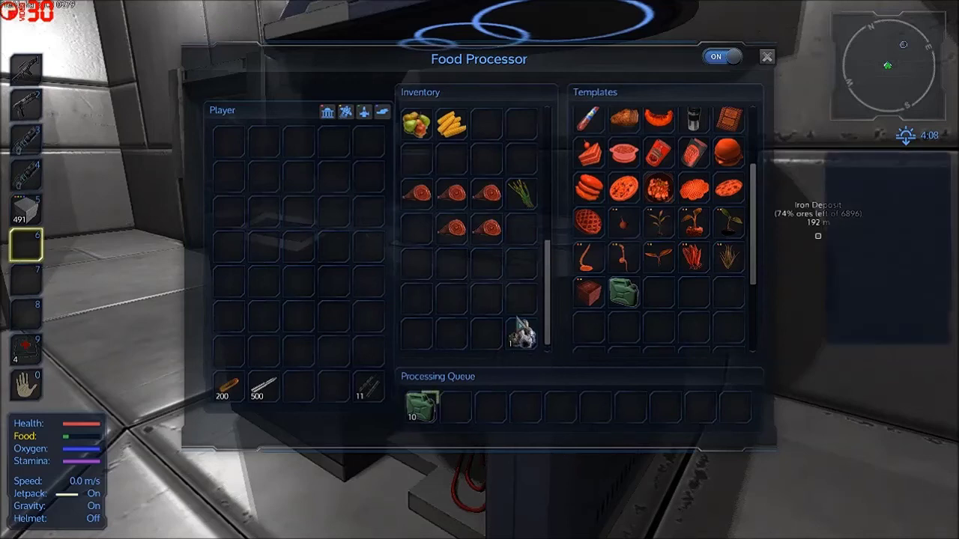
scroll(522, 324, "up", 2)
scroll(522, 324, "up", 2)
scroll(520, 321, "up", 2)
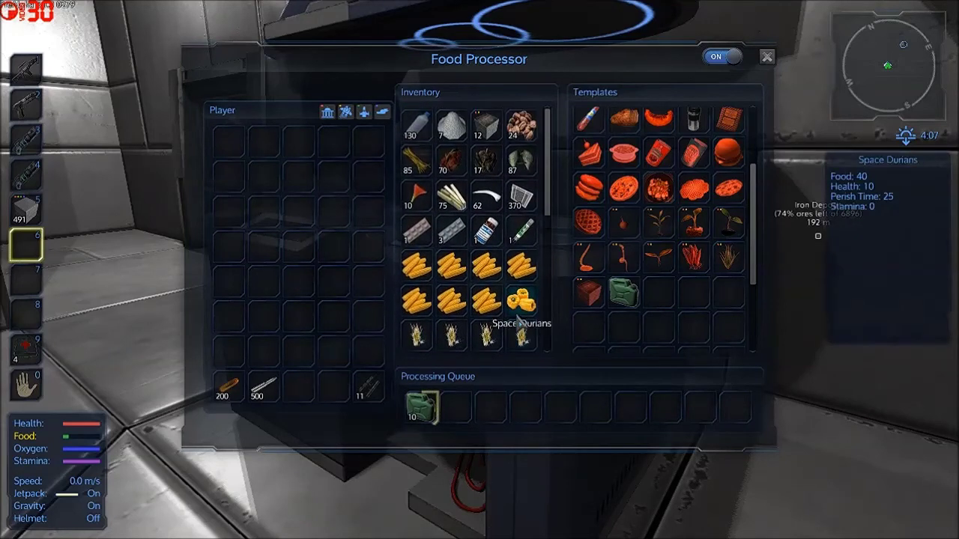
Collect the thirteen finished growing plots and queue two more.
left_click(489, 127, "shift")
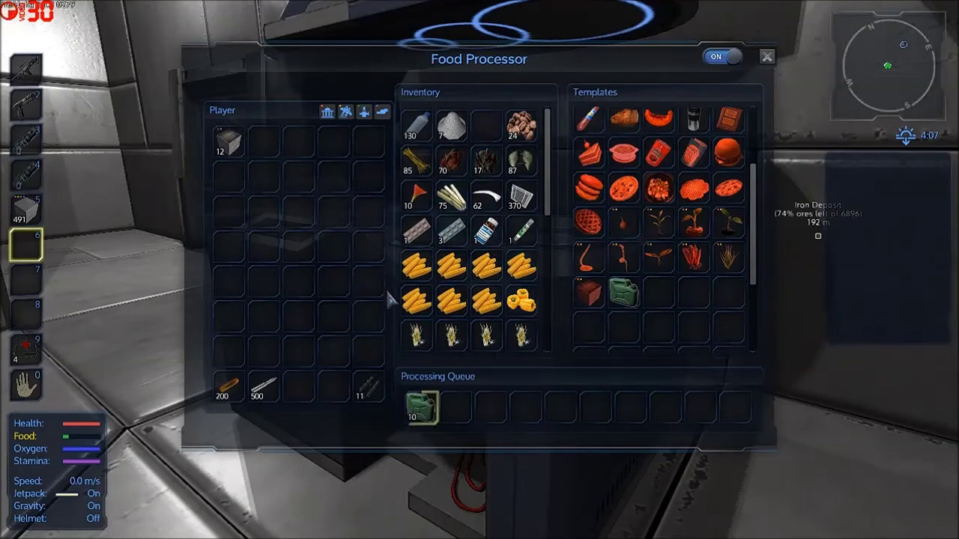
key("r")
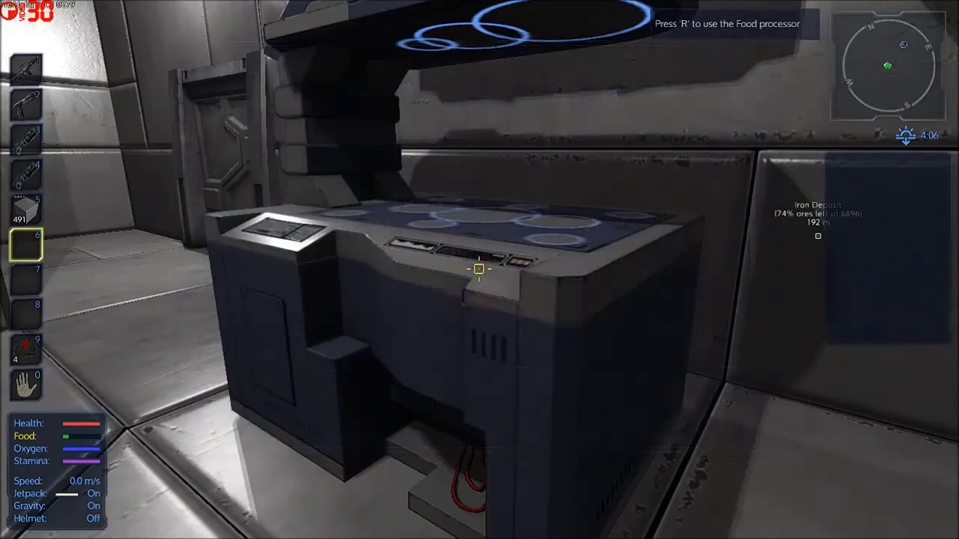
key("r")
scroll(494, 268, "down", 2)
scroll(497, 269, "down", 2)
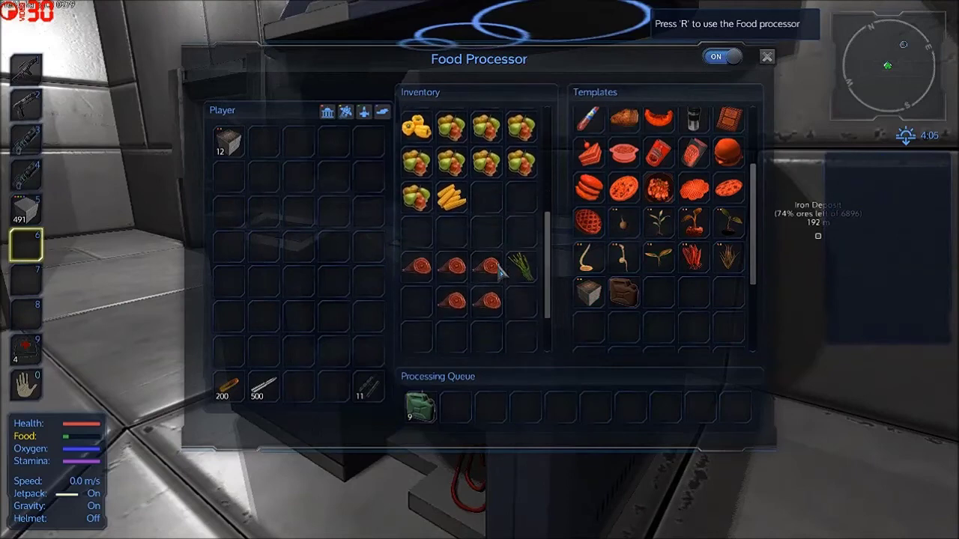
scroll(500, 270, "down", 2)
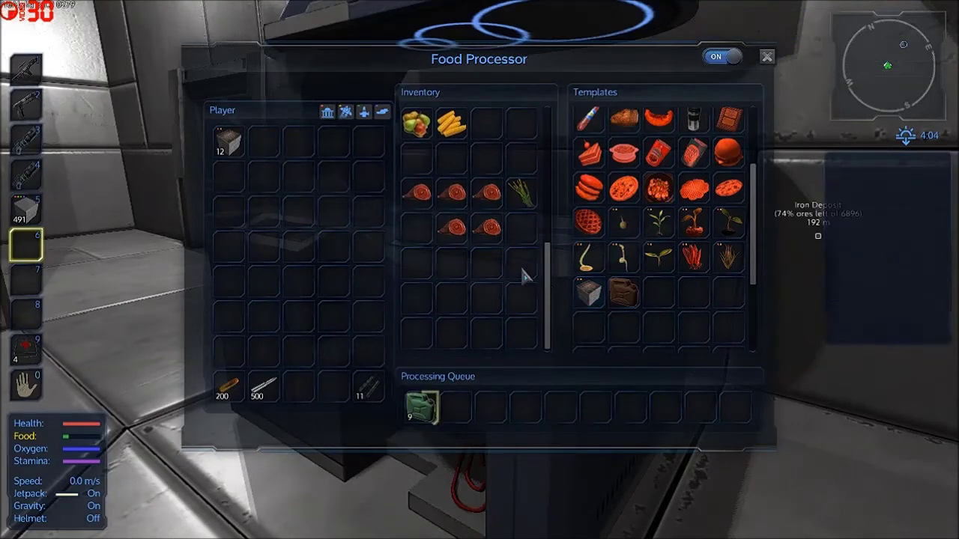
scroll(516, 274, "up", 2)
scroll(516, 274, "up", 2)
scroll(516, 275, "up", 2)
scroll(515, 276, "up", 2)
scroll(515, 274, "down", 2)
scroll(515, 274, "down", 2)
scroll(514, 273, "down", 2)
scroll(509, 274, "down", 2)
scroll(506, 273, "down", 1)
scroll(506, 275, "down", 1)
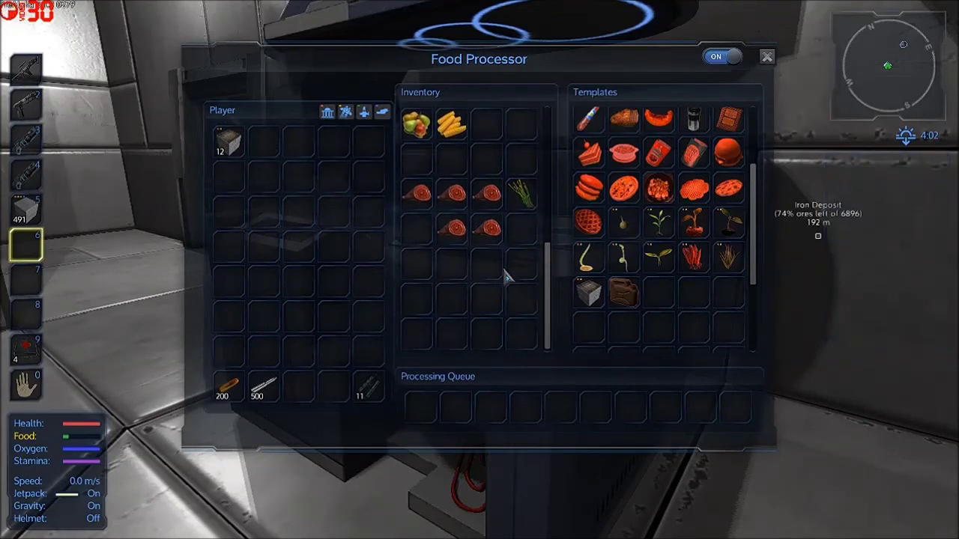
double_click(588, 293)
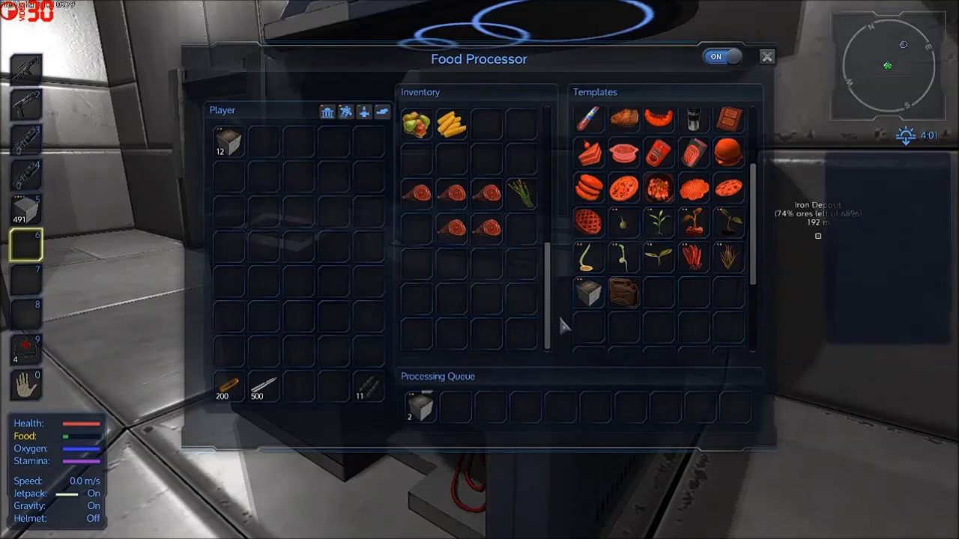
scroll(509, 305, "up", 3)
scroll(511, 305, "up", 2)
scroll(512, 306, "up", 2)
scroll(514, 307, "up", 1)
scroll(513, 307, "down", 2)
scroll(513, 307, "down", 2)
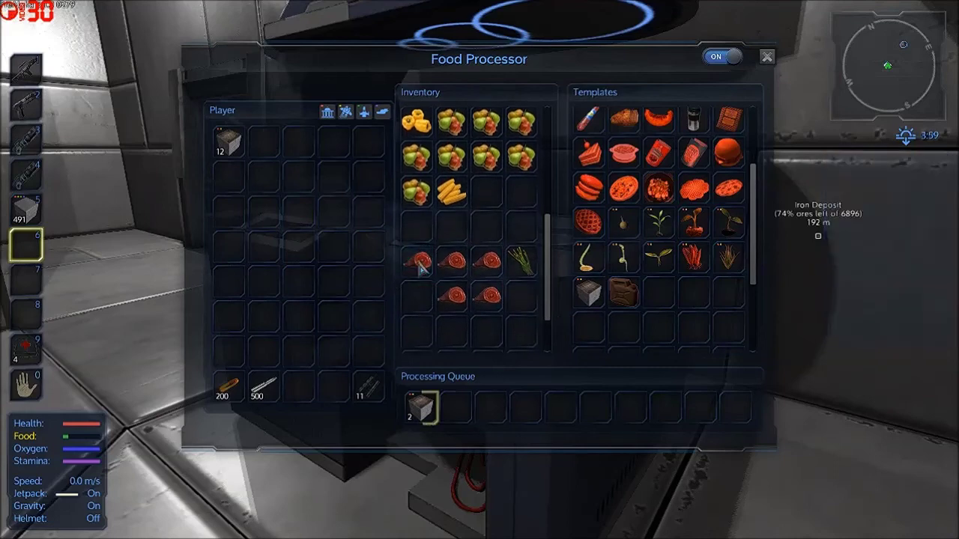
Shift raw meat and the Pixie Stalk Bundle up into empty rows, stacking the new plot.
left_click_drag(483, 208, 486, 196)
left_click_drag(451, 261, 510, 204)
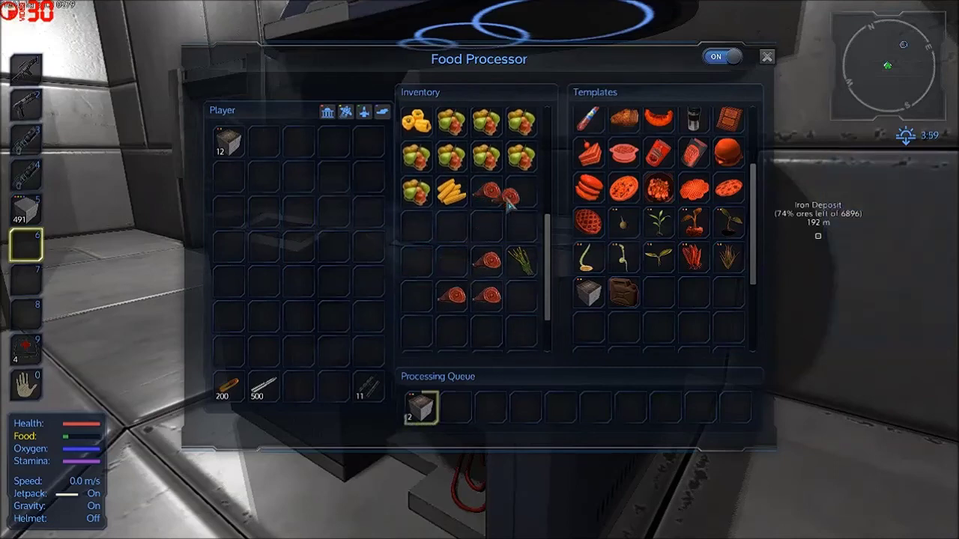
left_click_drag(486, 261, 444, 235)
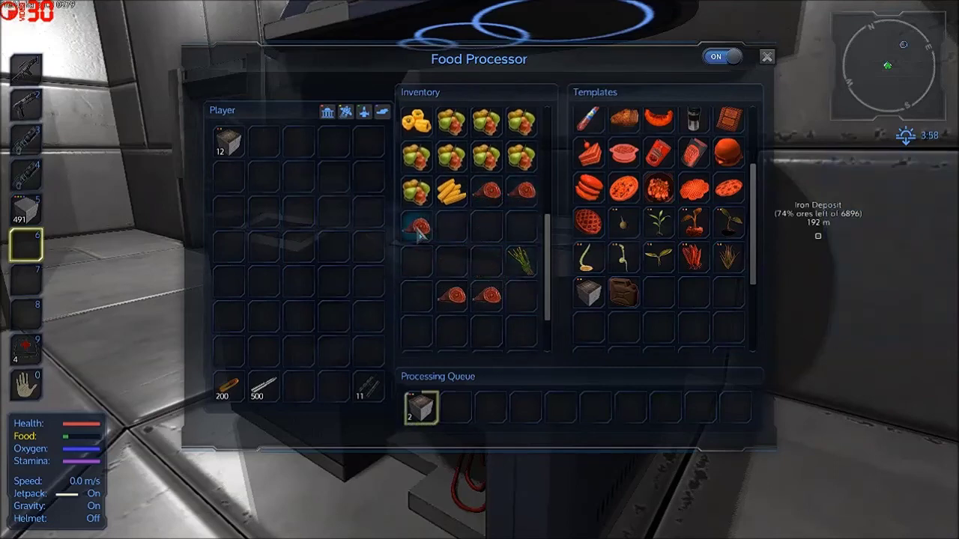
left_click_drag(452, 296, 459, 250)
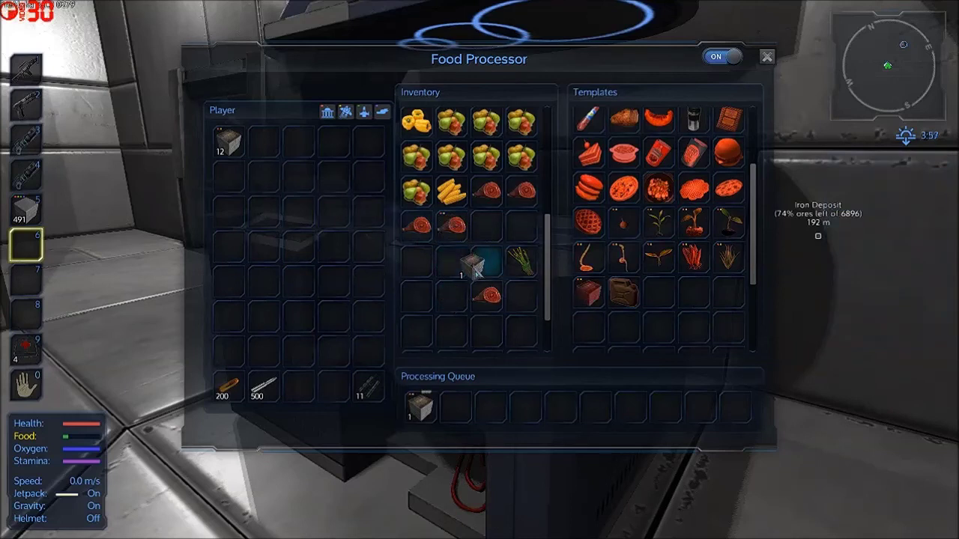
left_click_drag(244, 146, 232, 143)
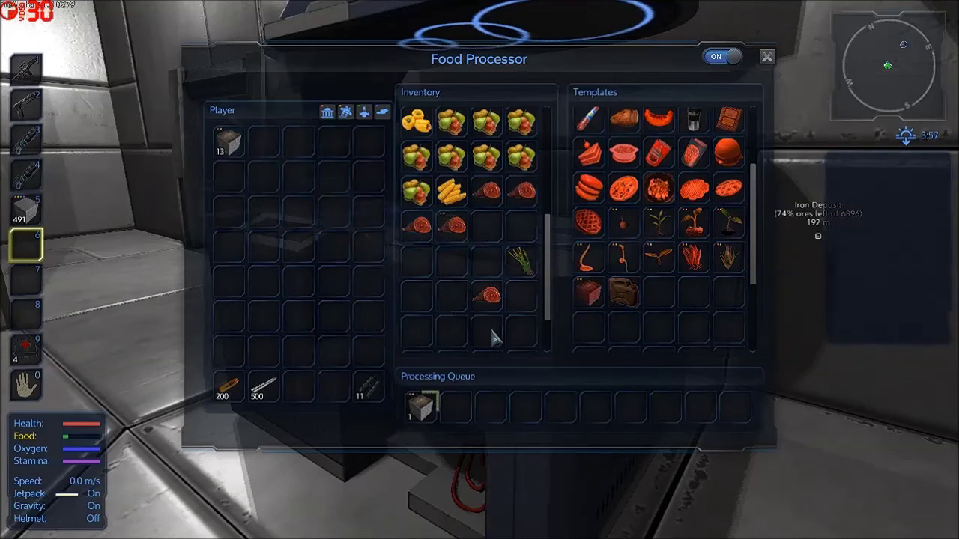
left_click_drag(525, 268, 523, 230)
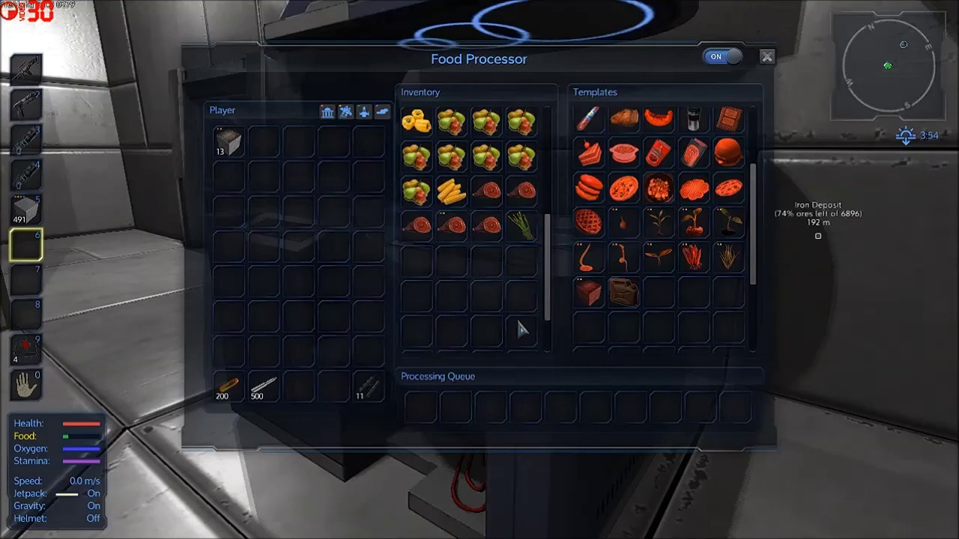
Take the plant grow lights from the large ammo box.
key("Escape")
key("Escape")
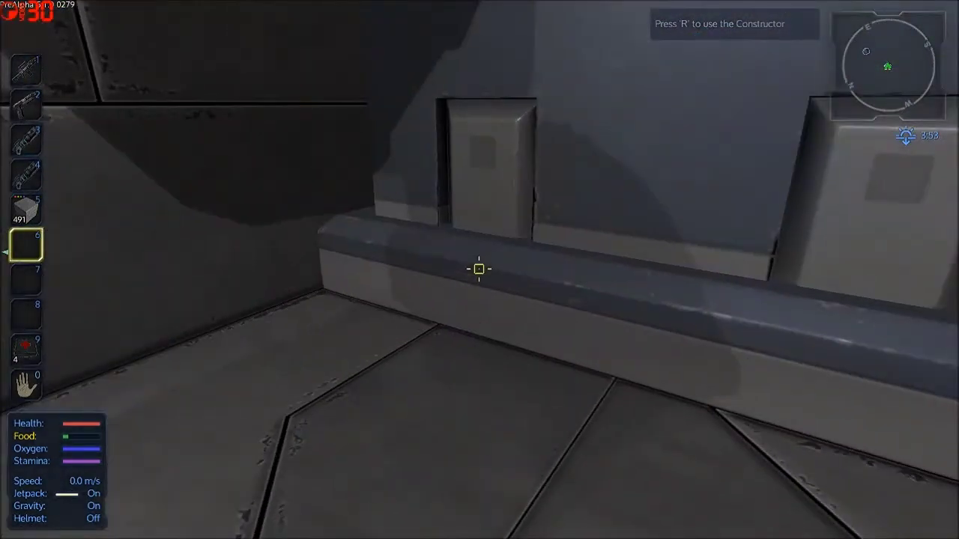
key("w")
key("r")
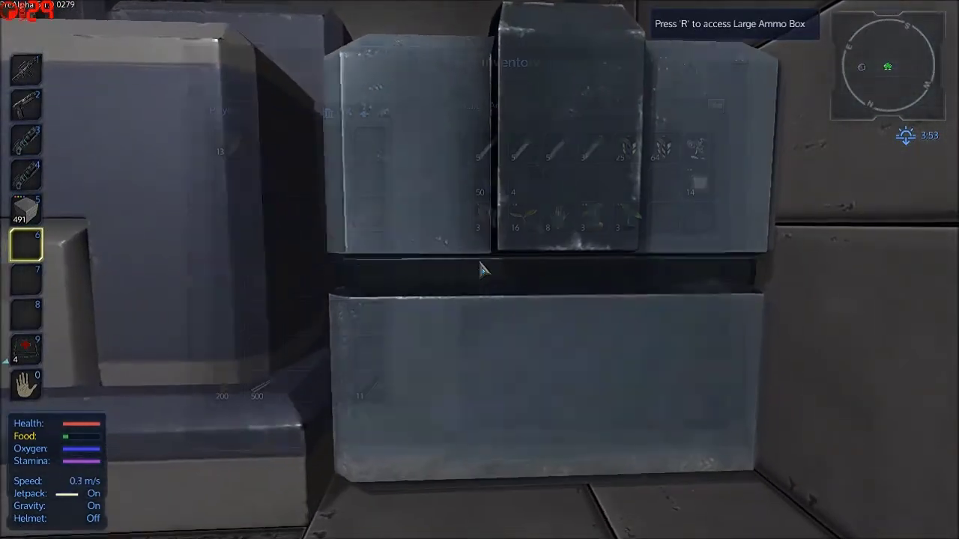
left_click(698, 183, "shift")
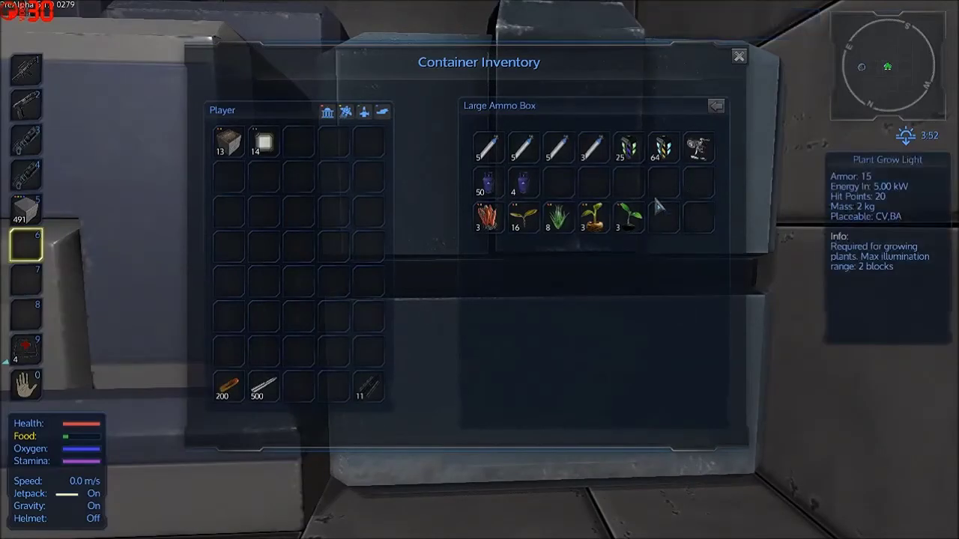
key("Escape")
Walk to the fridge, take the salami and eat it.
key("w")
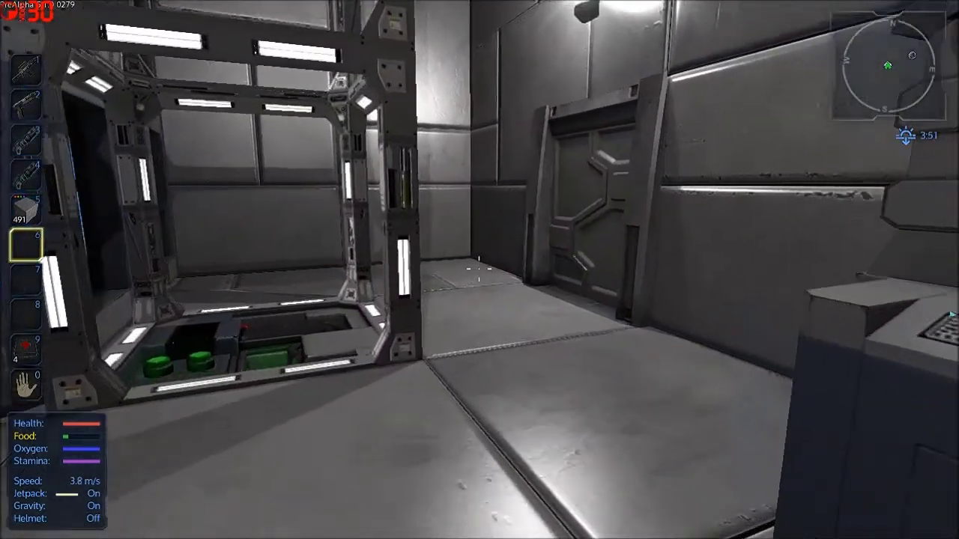
key("w")
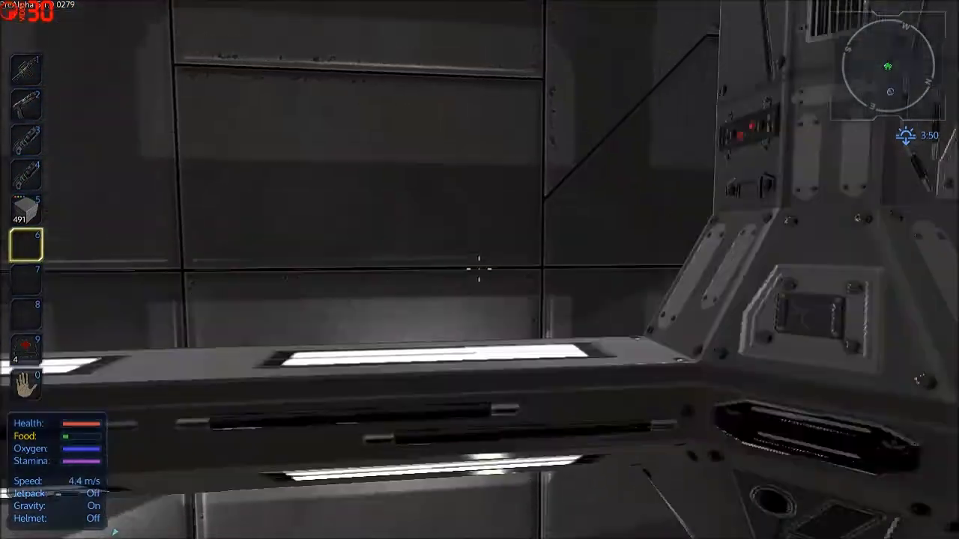
key("w")
key("w")
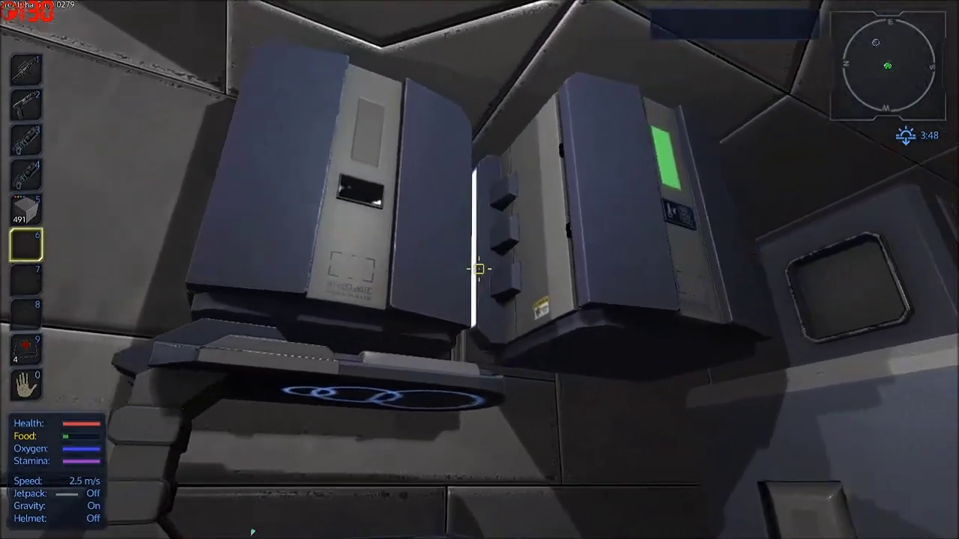
key("r")
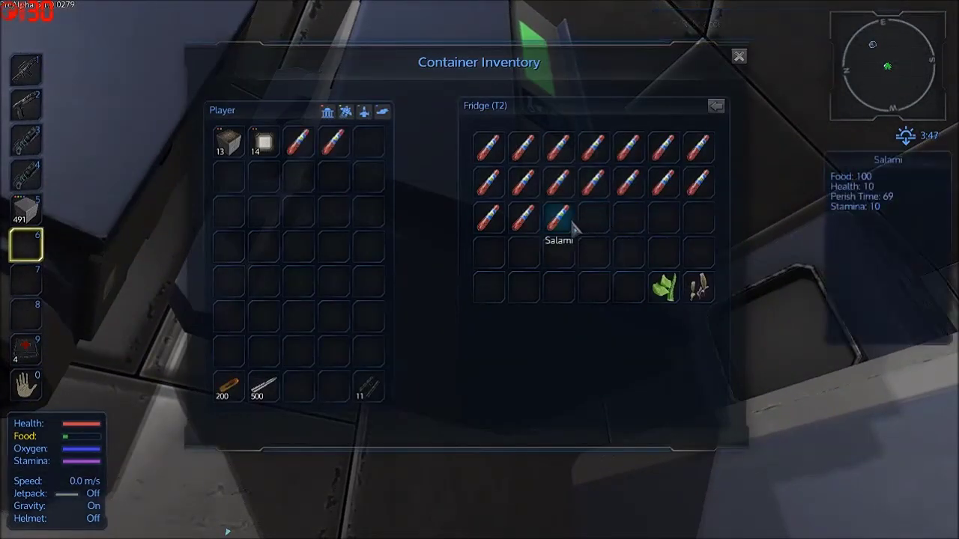
key("Tab")
key("Tab")
key("w")
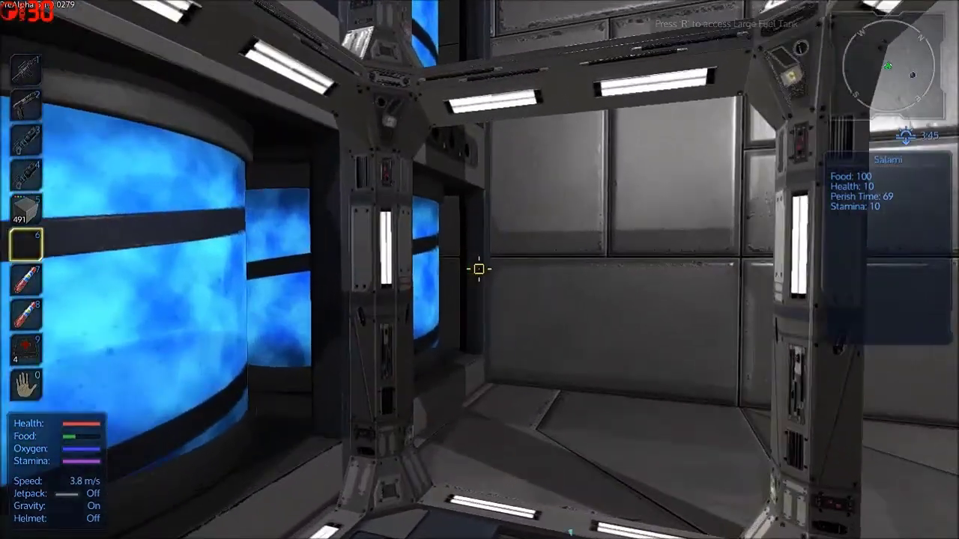
key("8")
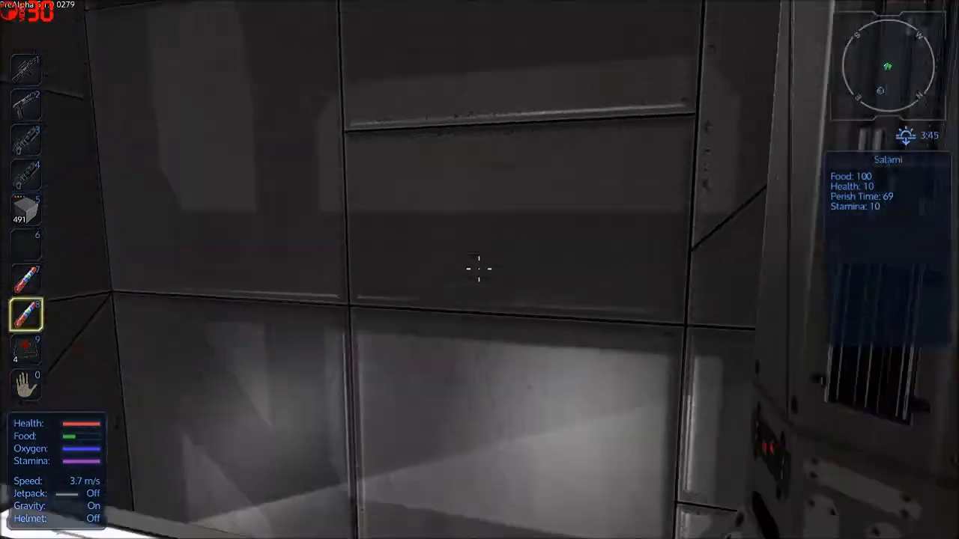
key("6")
key("7")
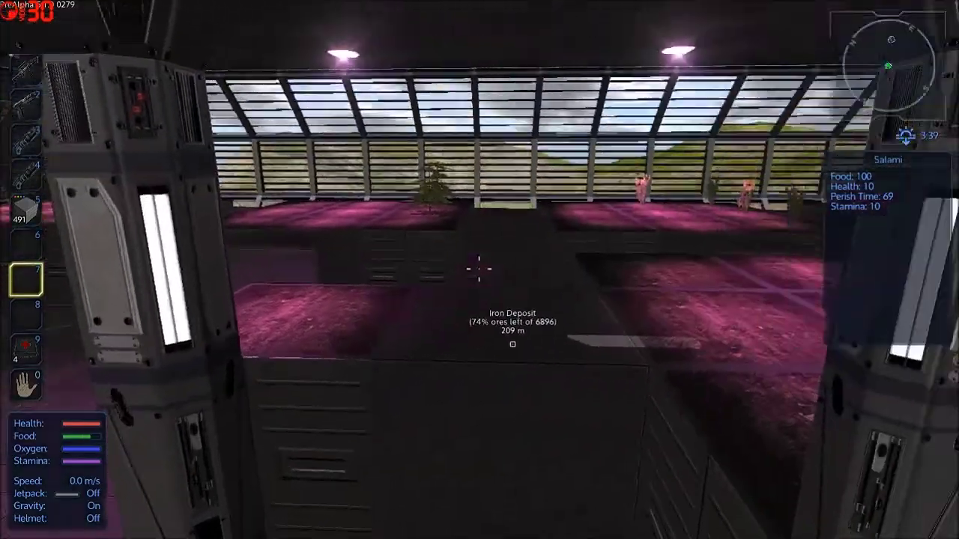
Place seven growing plots side by side on the greenhouse floor.
key("w")
key("w")
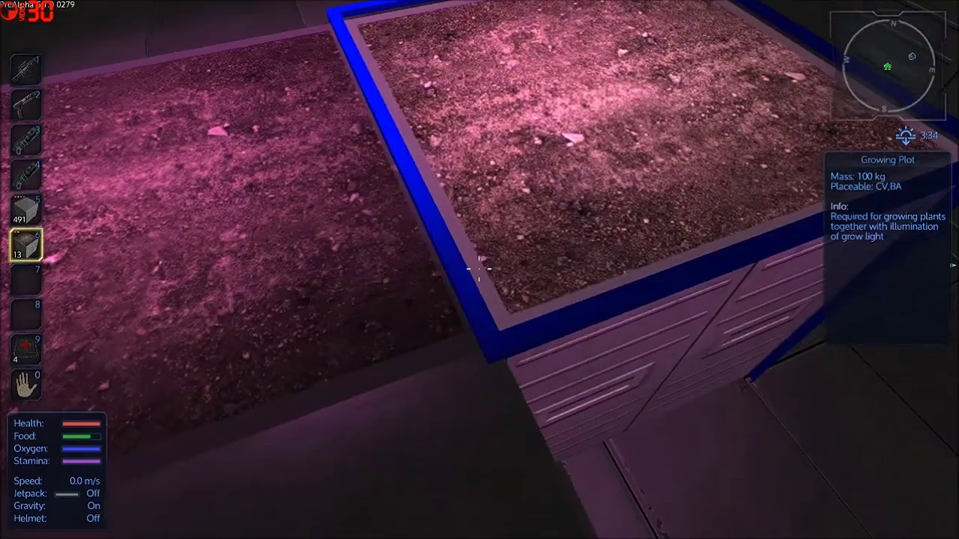
left_click(479, 268)
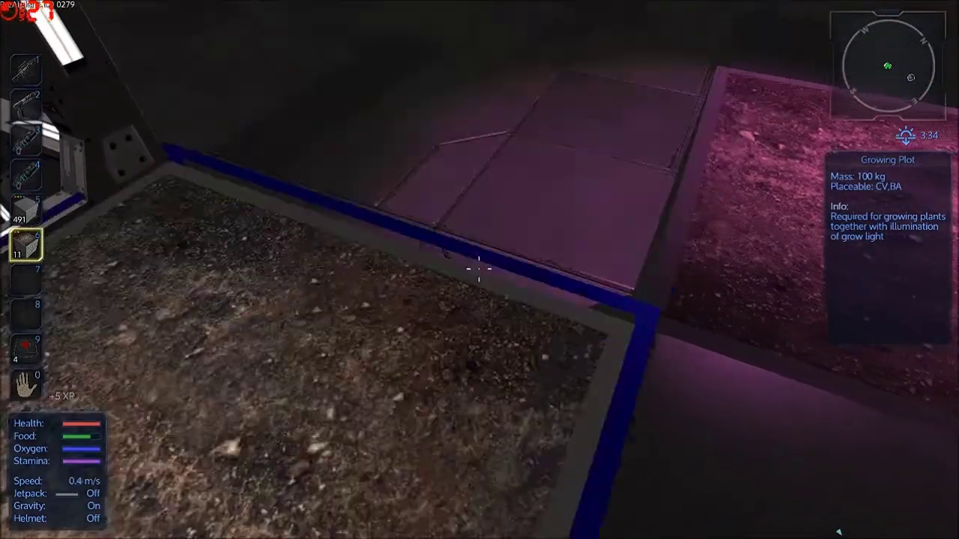
left_click(478, 268)
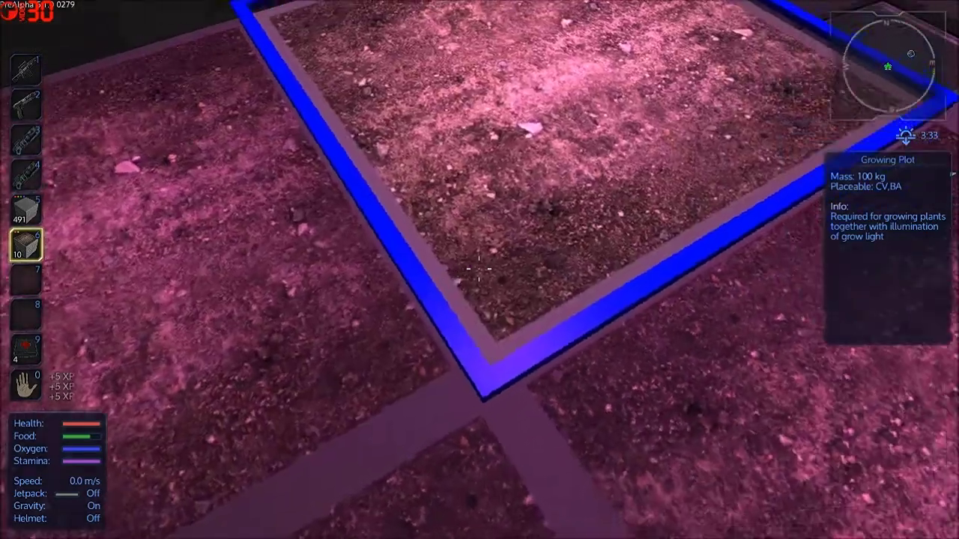
left_click(478, 268)
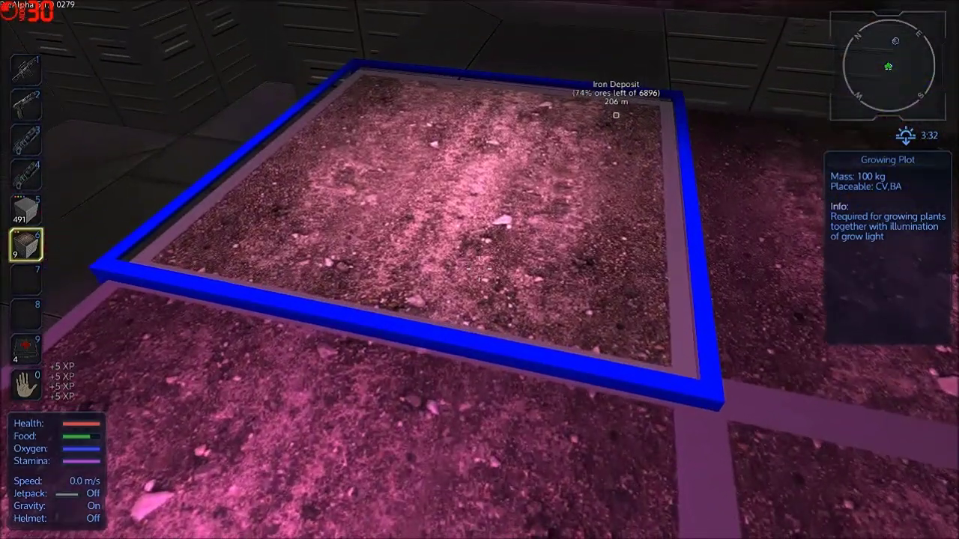
left_click(479, 268)
left_click(479, 268)
left_click(478, 268)
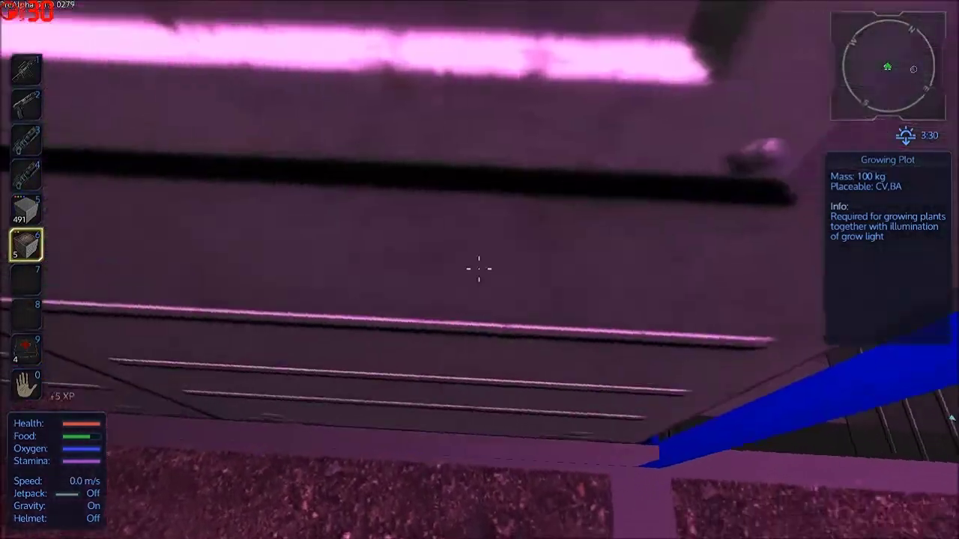
left_click(479, 268)
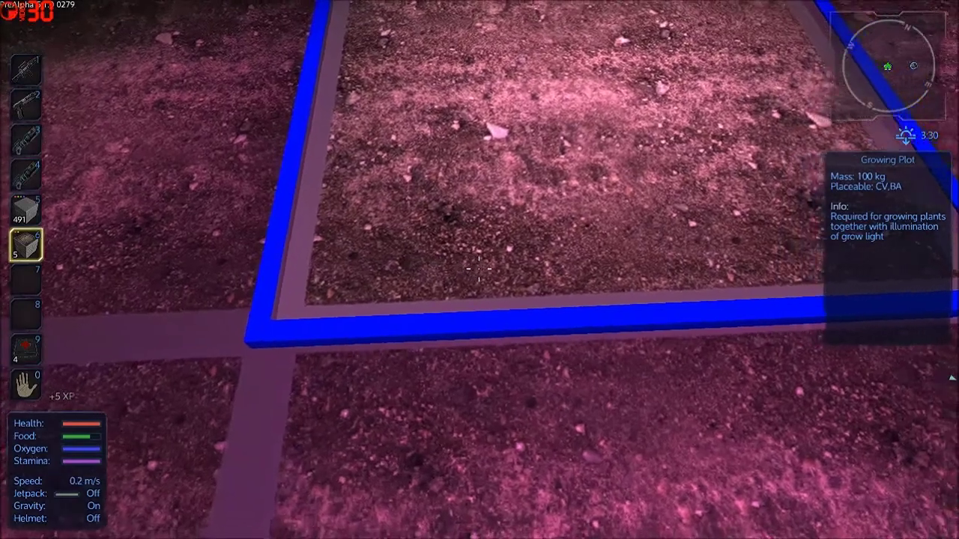
key("5")
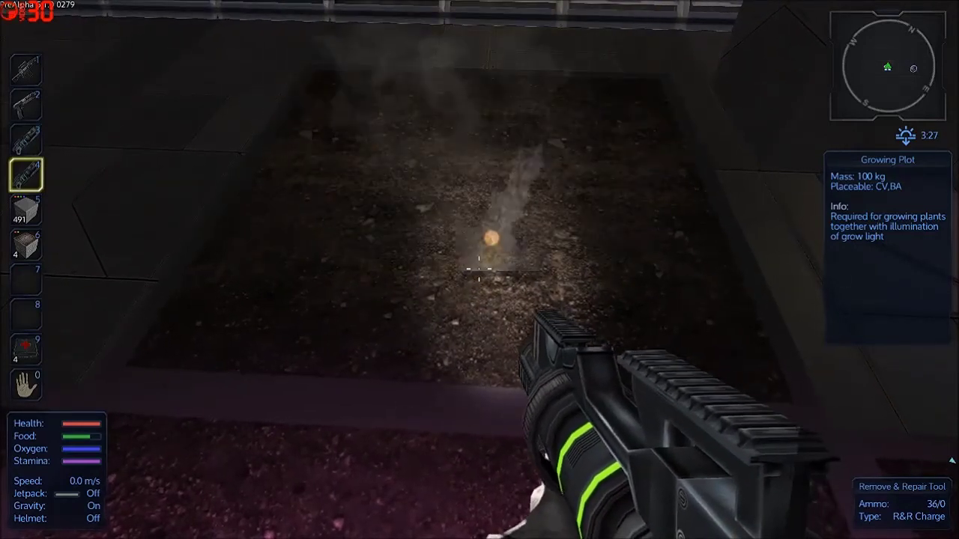
Remove one floor plot, add a raised block by the window, and set plots on it.
left_click(479, 268)
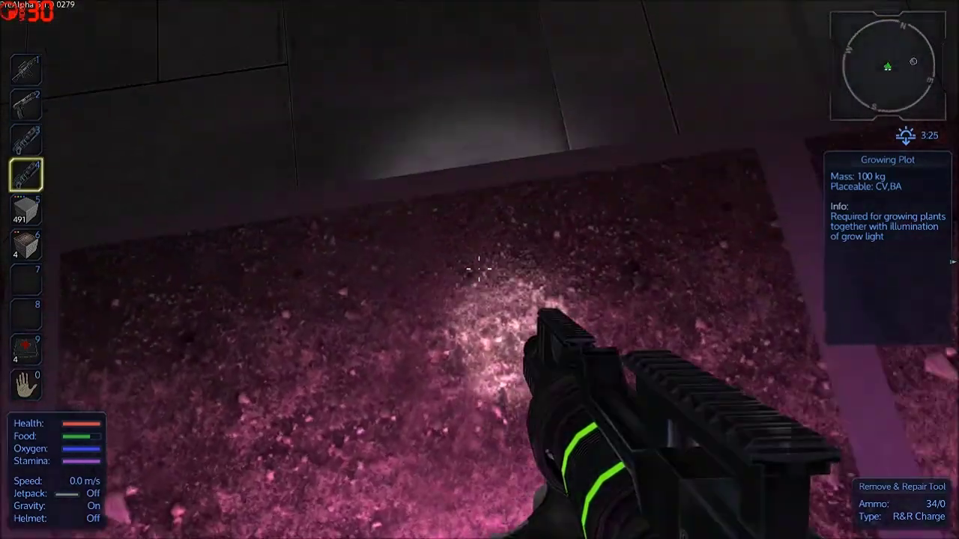
scroll(479, 268, "down", 1)
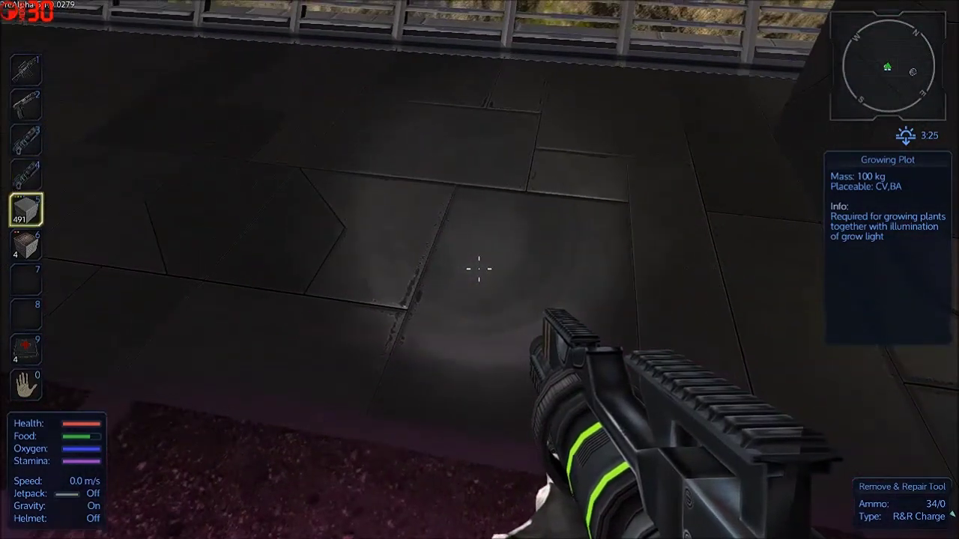
scroll(479, 268, "down", 1)
scroll(478, 268, "up", 1)
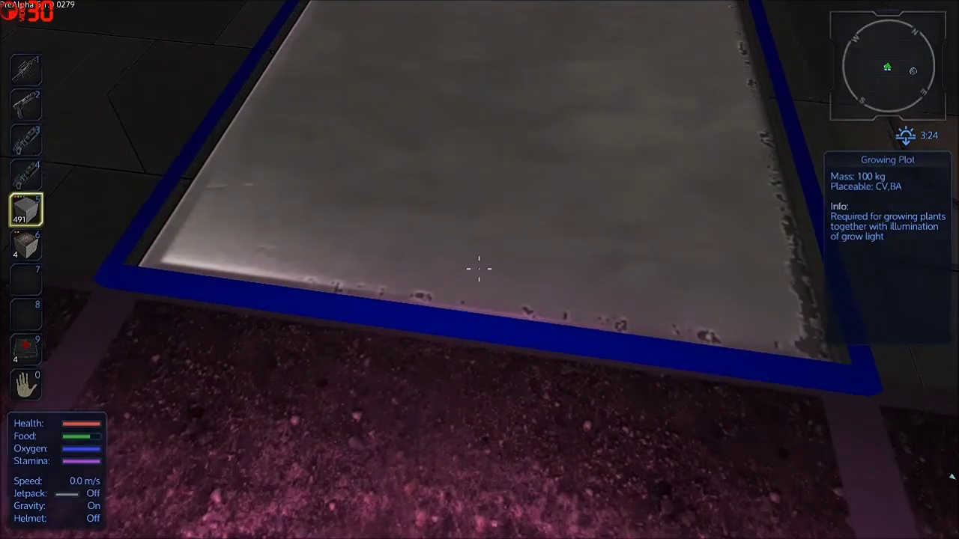
left_click(478, 268)
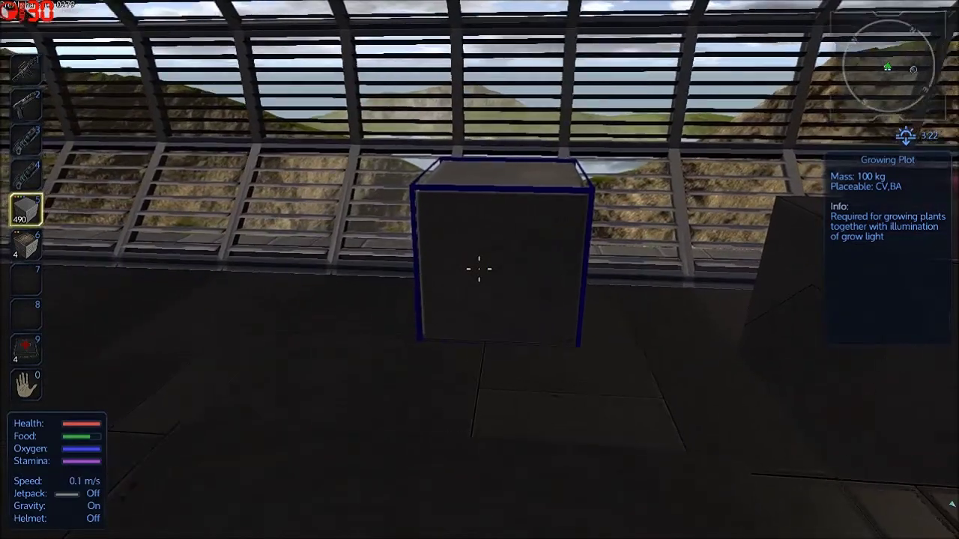
scroll(479, 268, "down", 2)
scroll(479, 269, "up", 1)
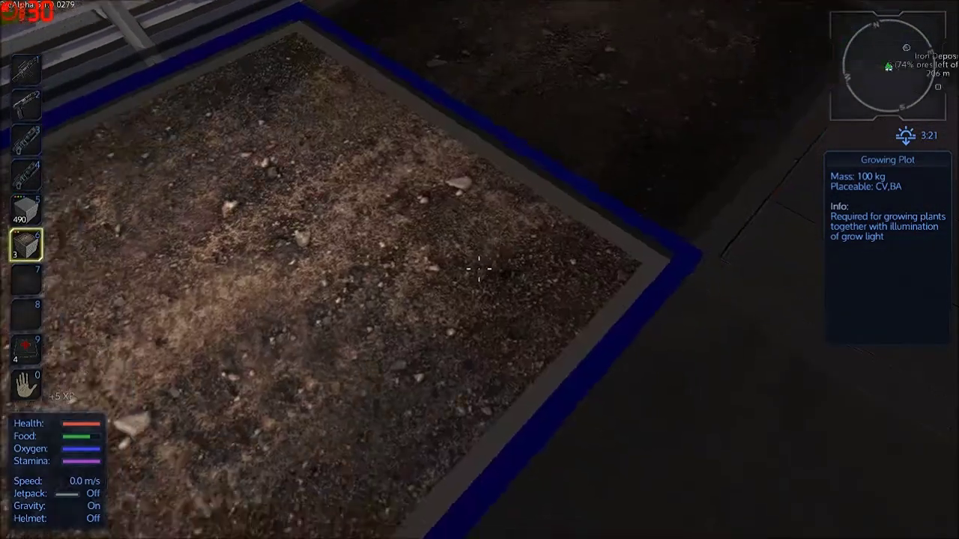
left_click(478, 269)
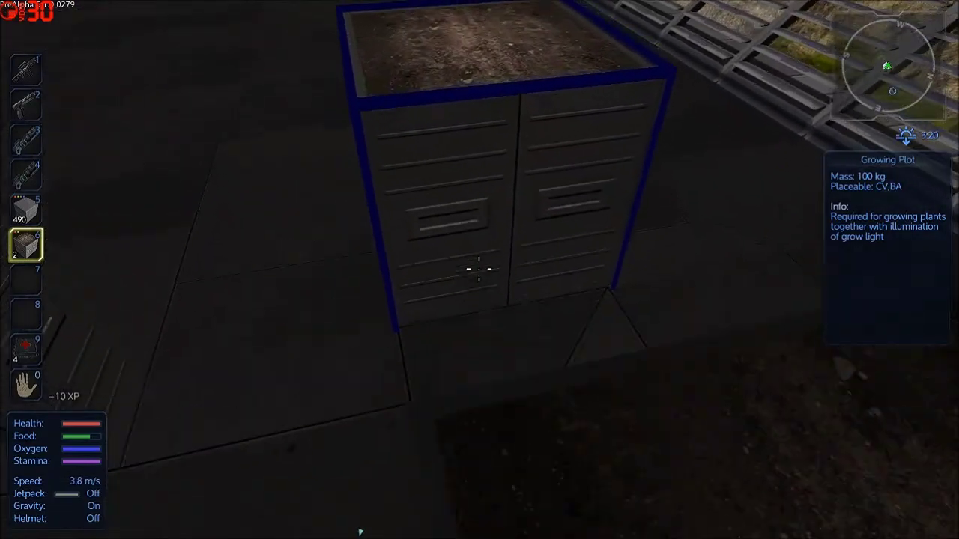
left_click(478, 268)
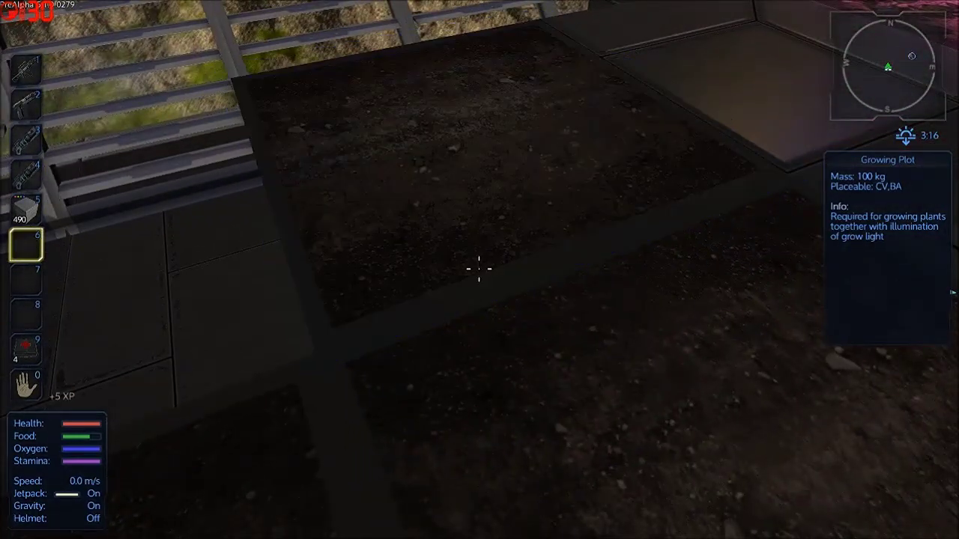
Move the 14-item grow light stack into hotbar slot 6.
key("5")
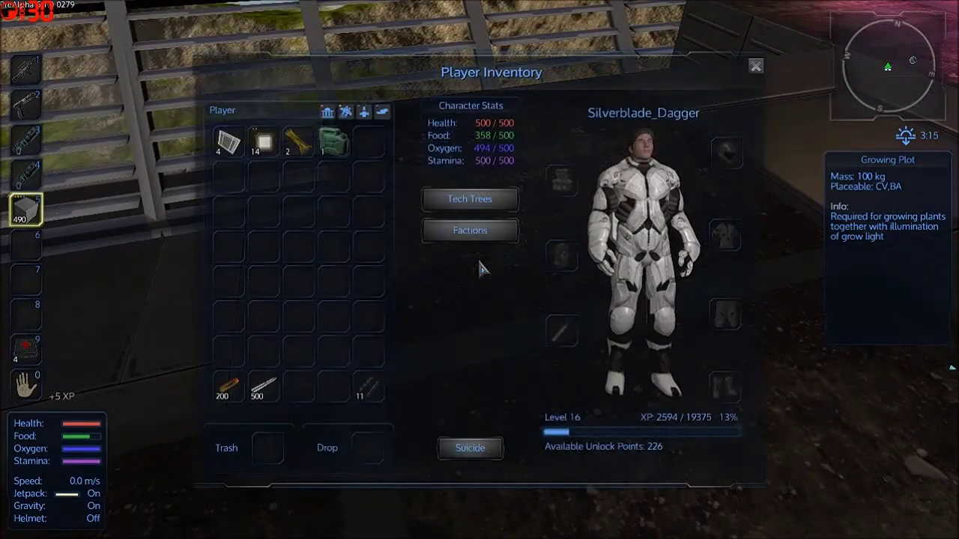
left_click(271, 152, "shift")
key("Tab")
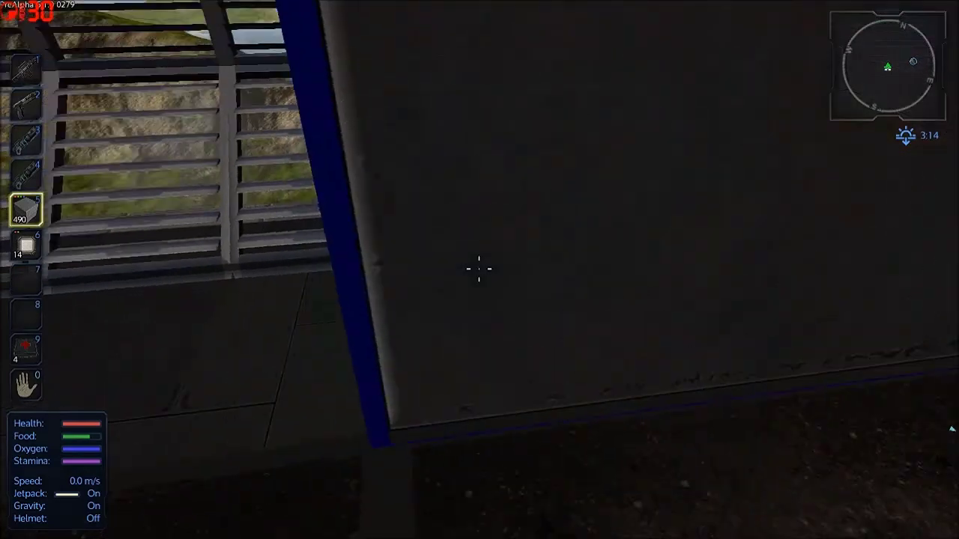
scroll(480, 270, "down", 1)
scroll(480, 269, "down", 1)
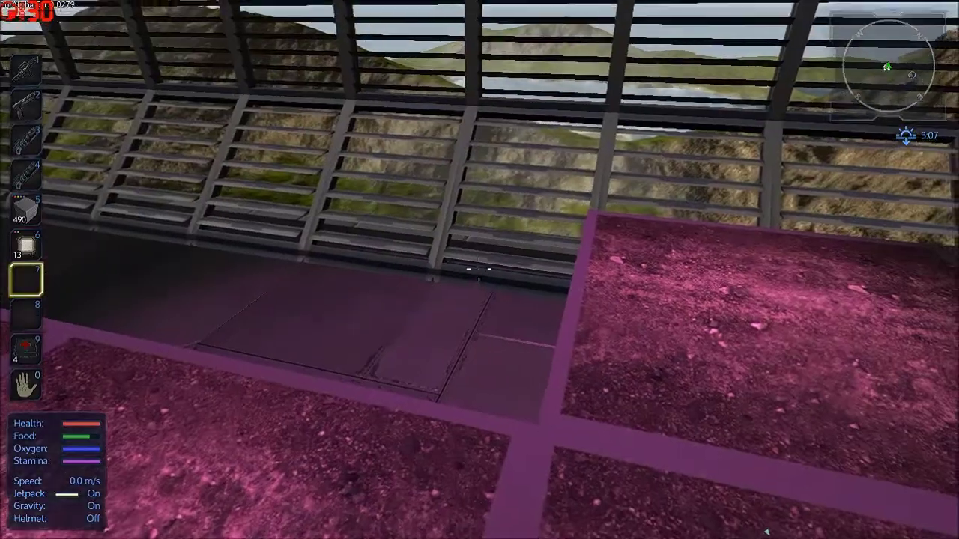
Walk and jetpack past the planter and metal frame, ending with the inventory open.
key("w")
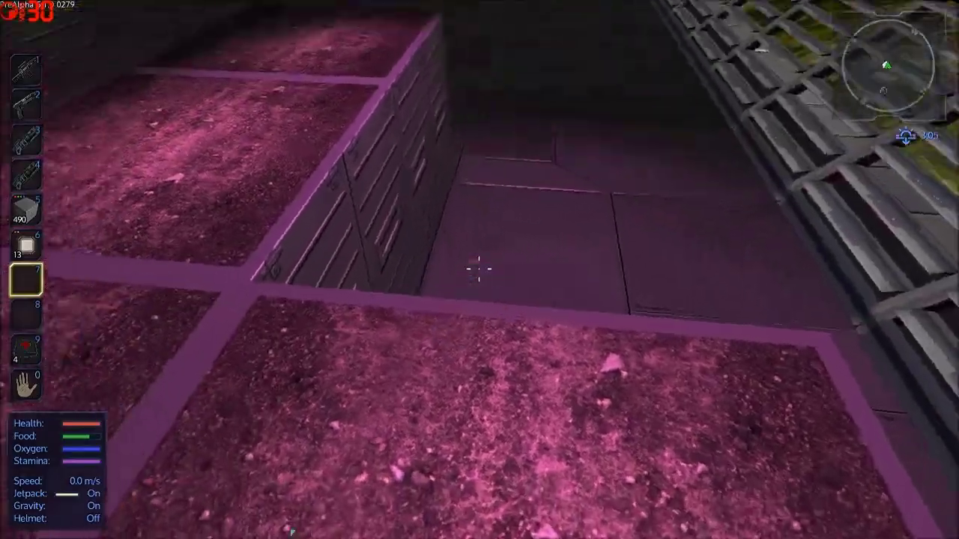
key("w")
key("space")
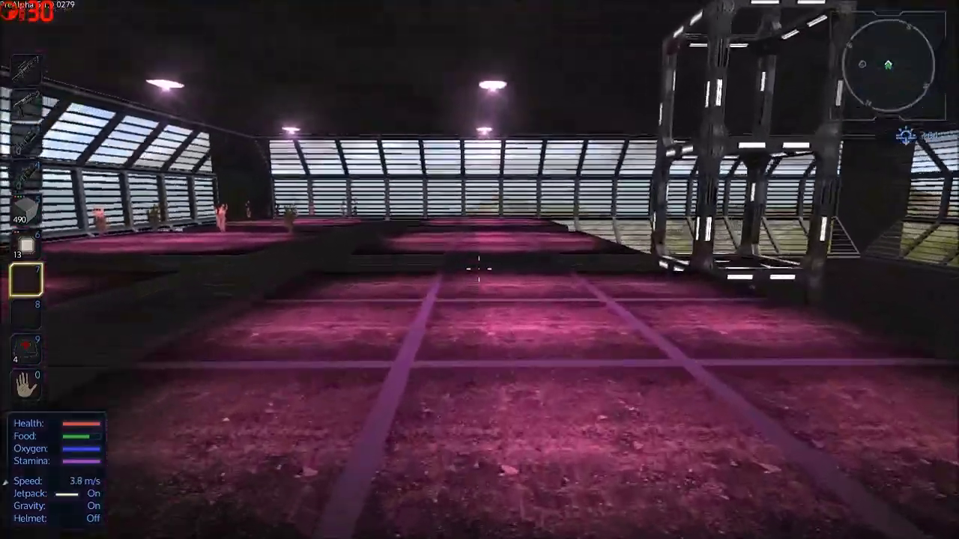
key("w")
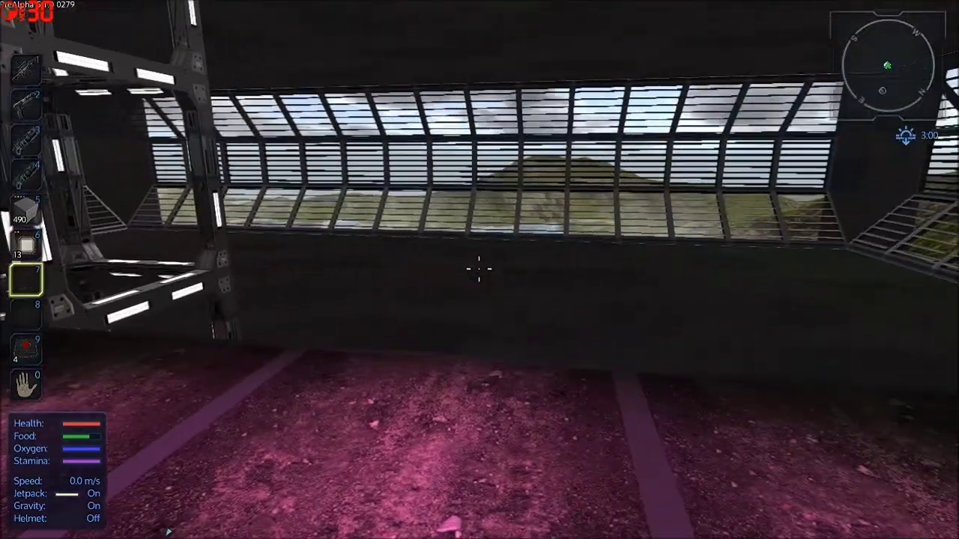
key("Tab")
key("Tab")
key("w")
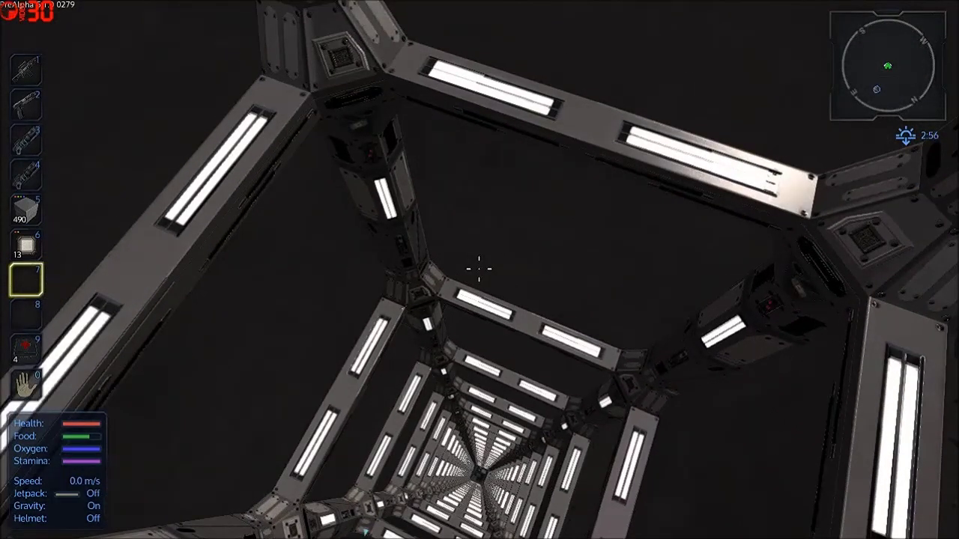
key("w")
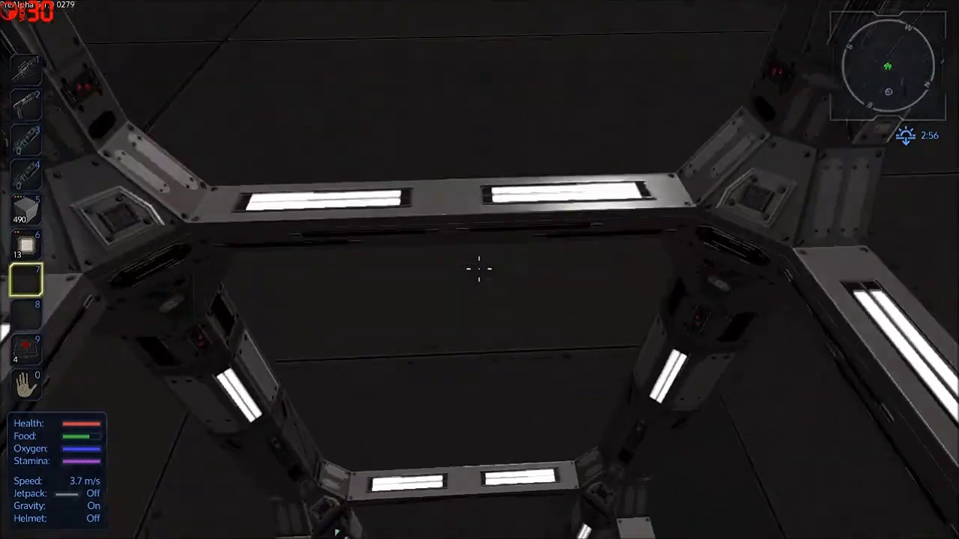
key("Tab")
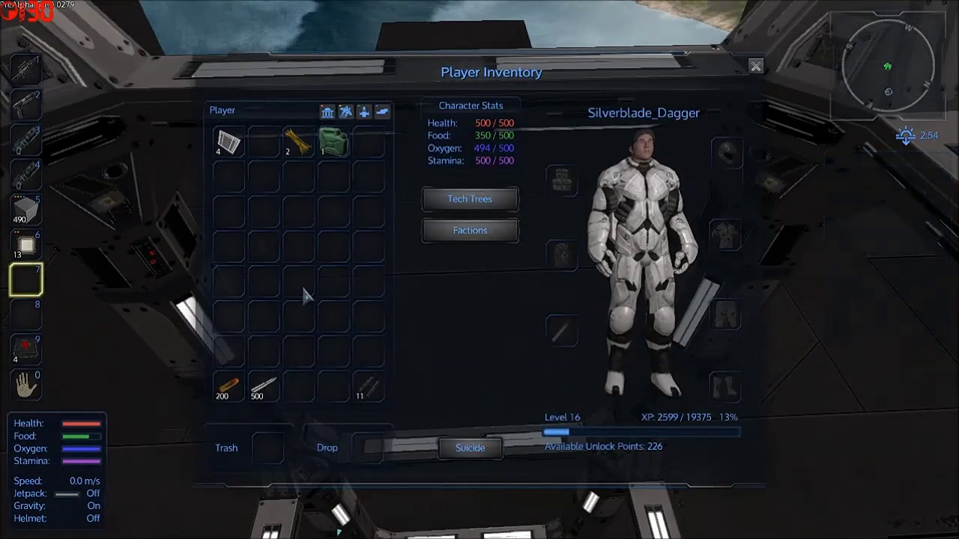
Walk the full length of the lit corridor into the lower room.
key("w")
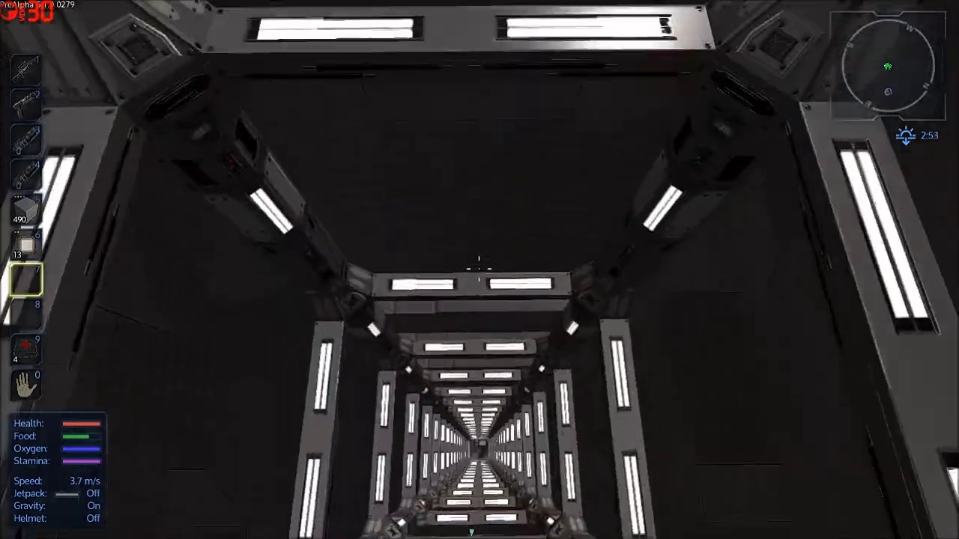
key("w")
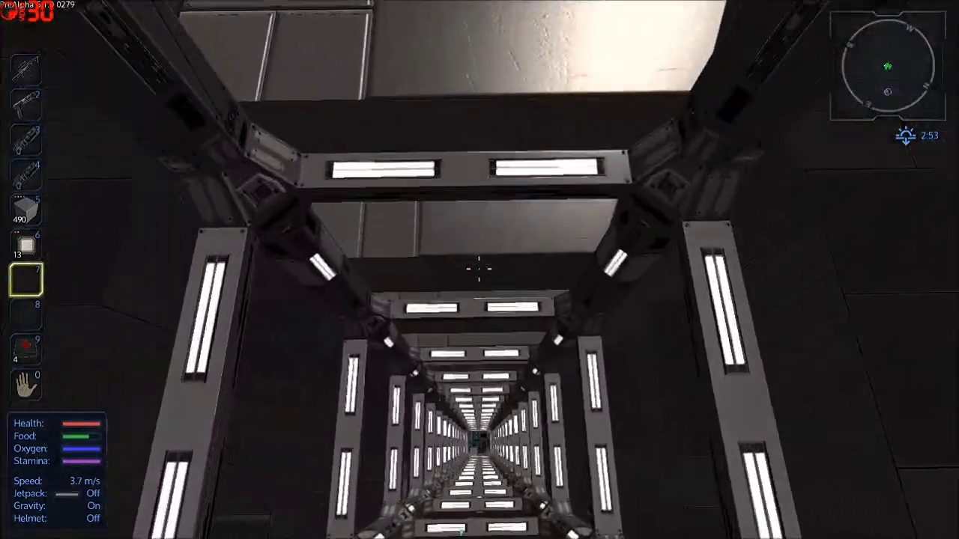
key("w")
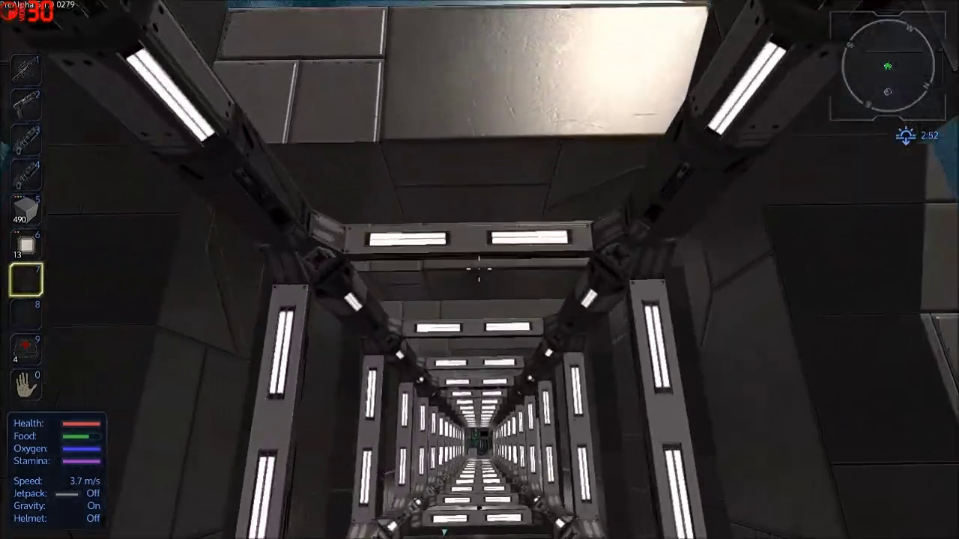
key("w")
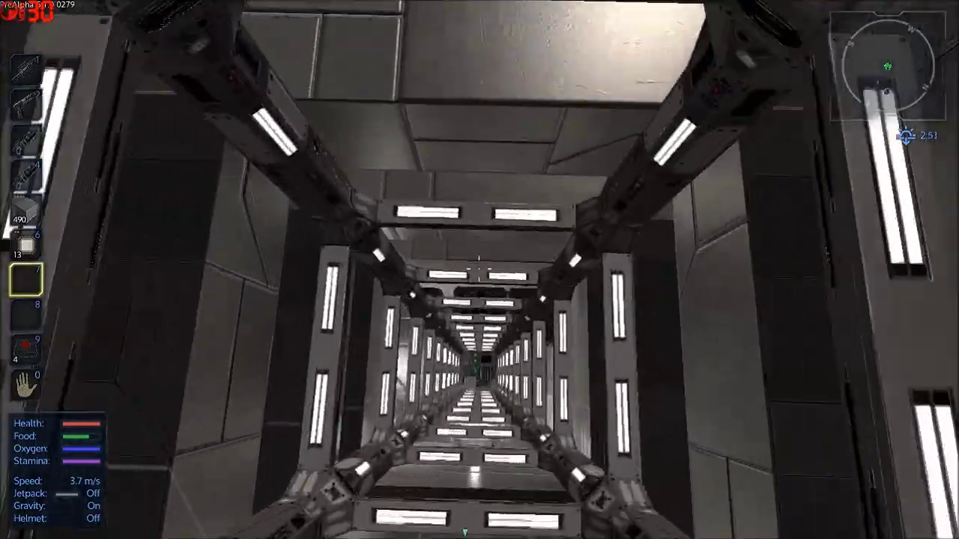
key("w")
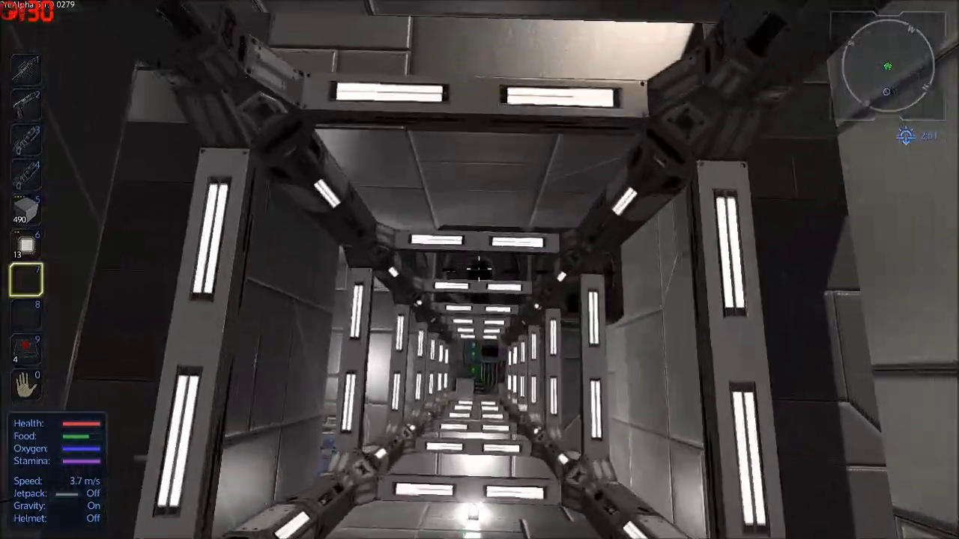
key("w")
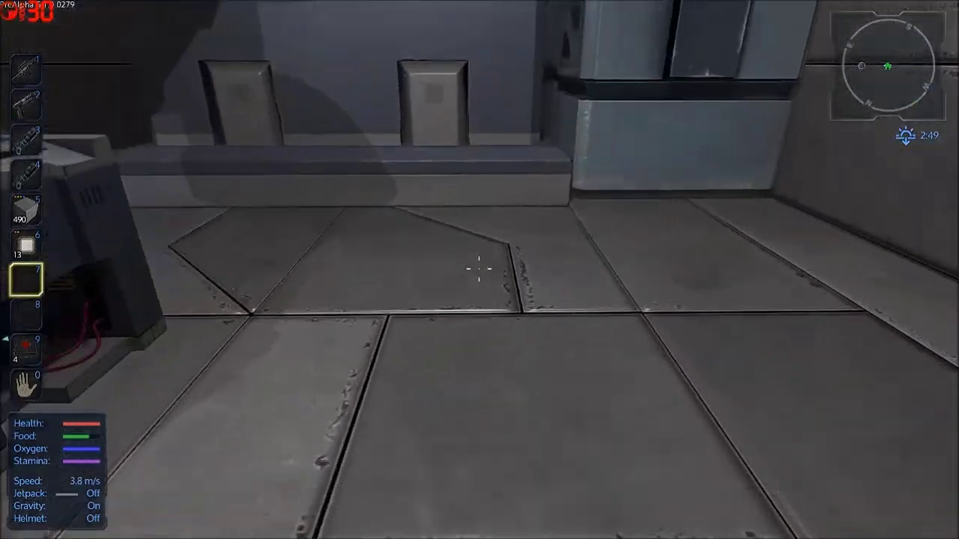
Take the Growing Plot from the food processor and put it in hotbar slot 7.
key("r")
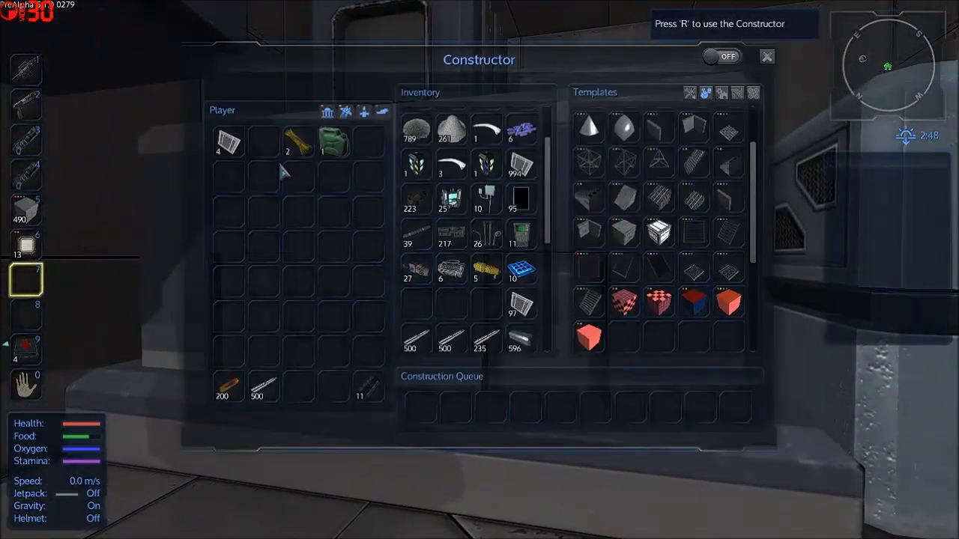
key("Escape")
key("r")
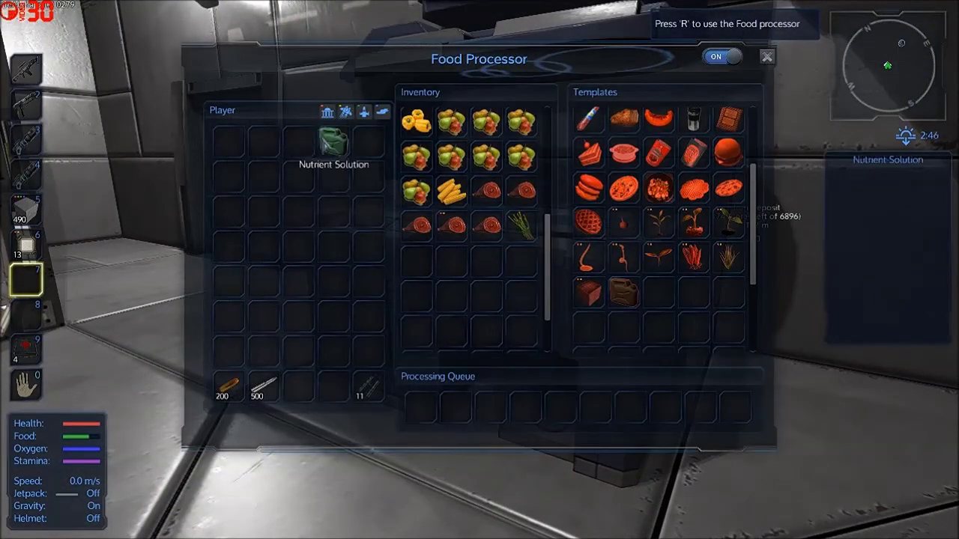
left_click_drag(333, 146, 416, 258)
scroll(479, 255, "up", 2)
scroll(484, 262, "up", 3)
scroll(489, 268, "up", 3)
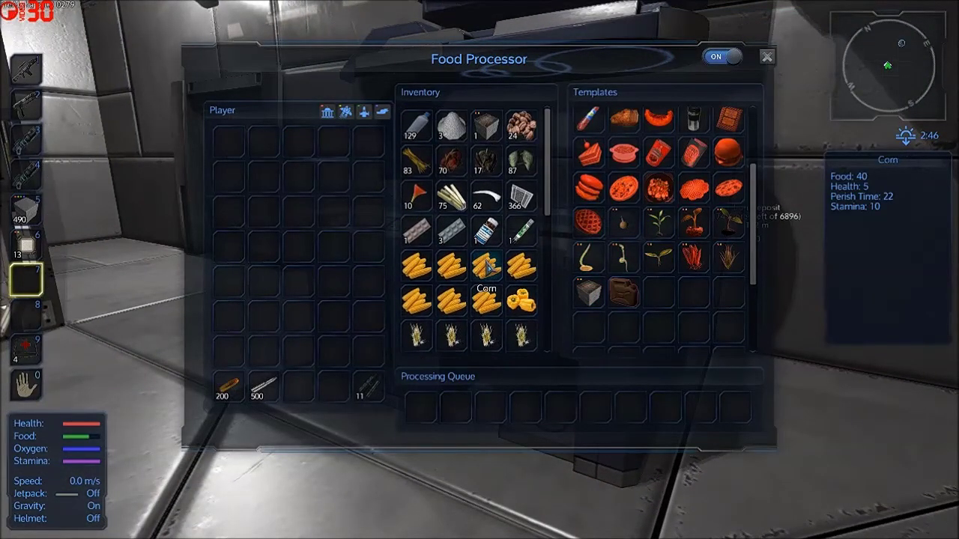
left_click(487, 128, "shift")
scroll(427, 329, "down", 3)
scroll(425, 344, "down", 3)
left_click(417, 318, "shift")
left_click(266, 146, "shift")
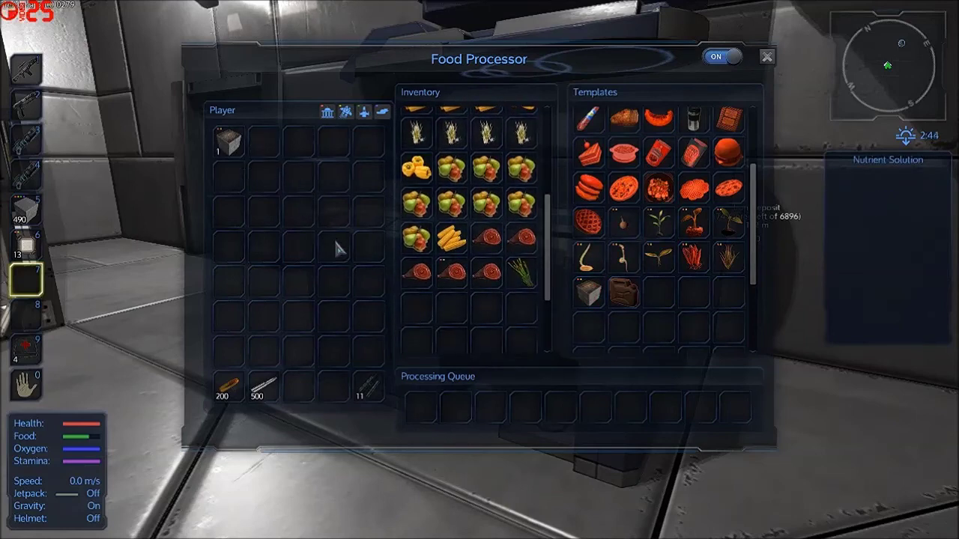
scroll(491, 273, "up", 3)
scroll(486, 277, "up", 3)
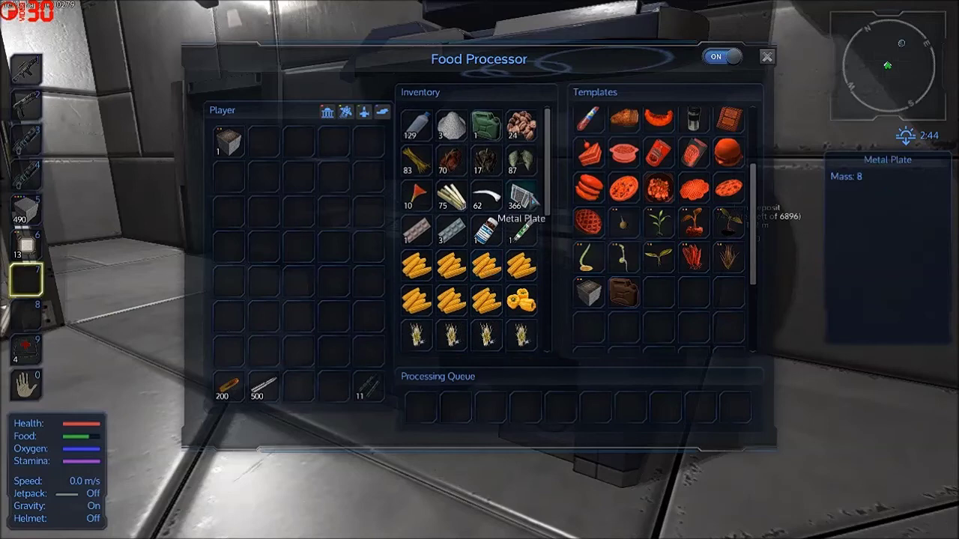
scroll(487, 172, "down", 2)
scroll(470, 170, "down", 4)
mouse_move(229, 141)
left_click_drag(239, 153, 108, 252)
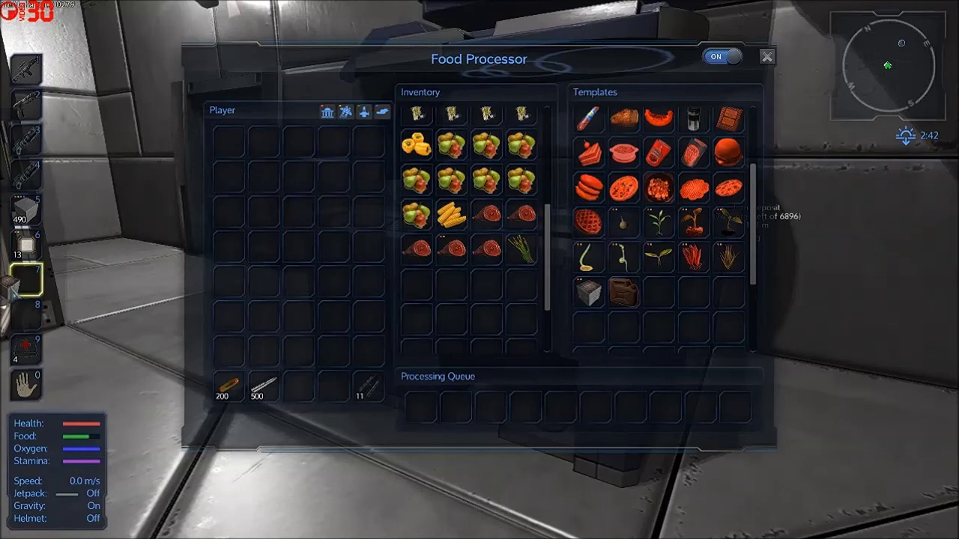
Store the Growing Plot and 13 Plant Grow Lights in the Large Ammo Box; move Hull Blocks to the backpack.
key("Escape")
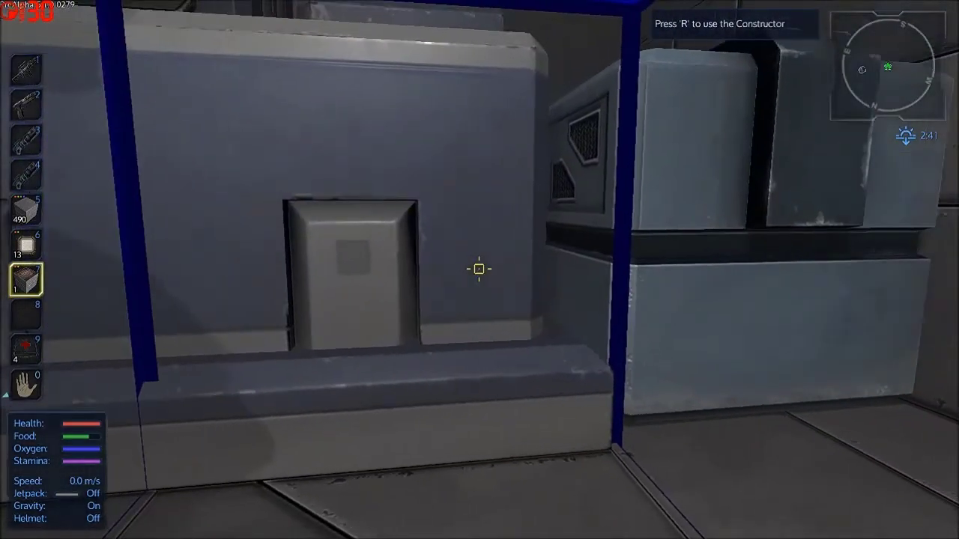
key("r")
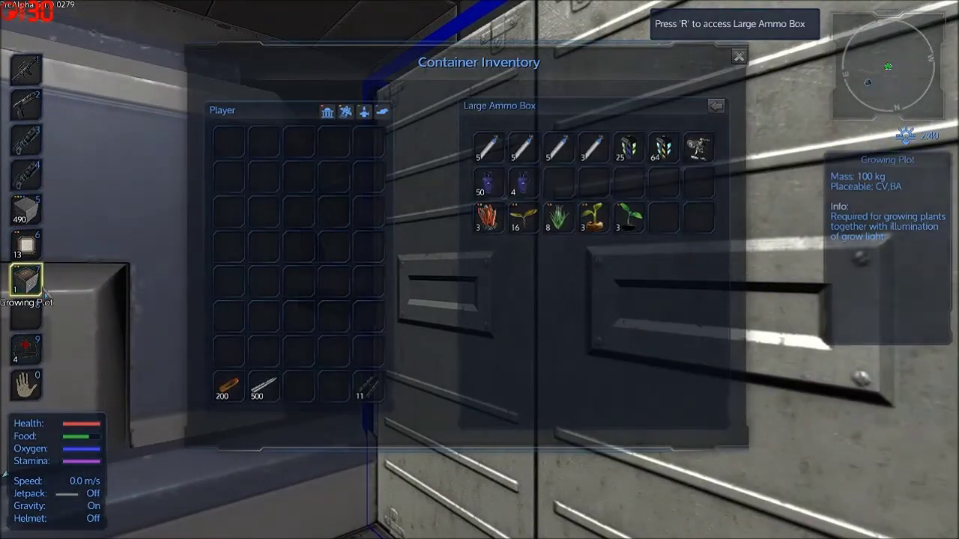
left_click(26, 278, "shift")
left_click(225, 144, "shift")
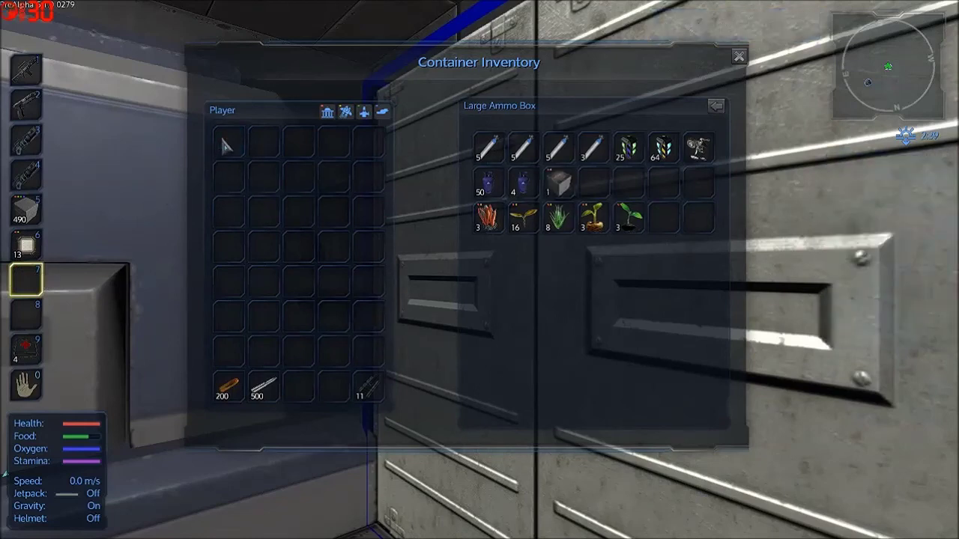
left_click(31, 247, "shift")
left_click(227, 148, "shift")
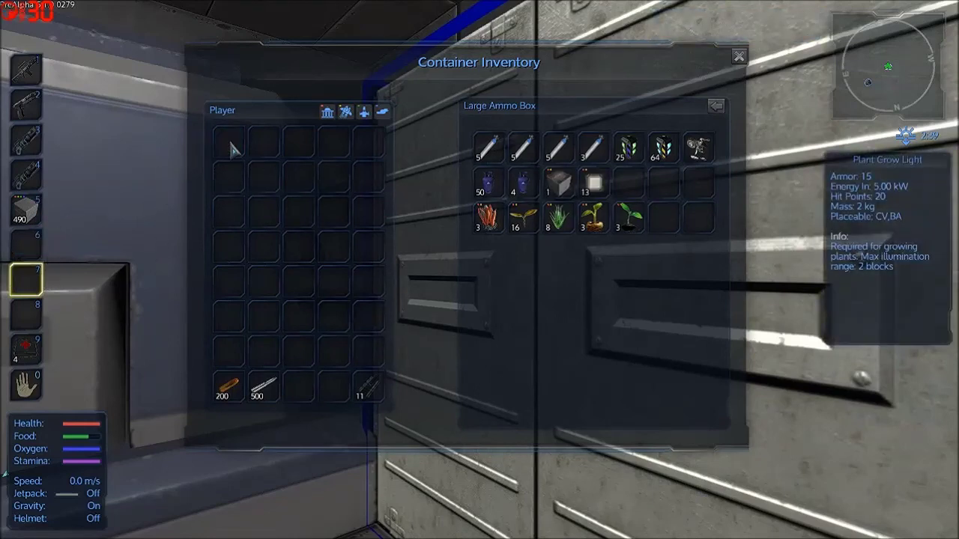
left_click(26, 209, "shift")
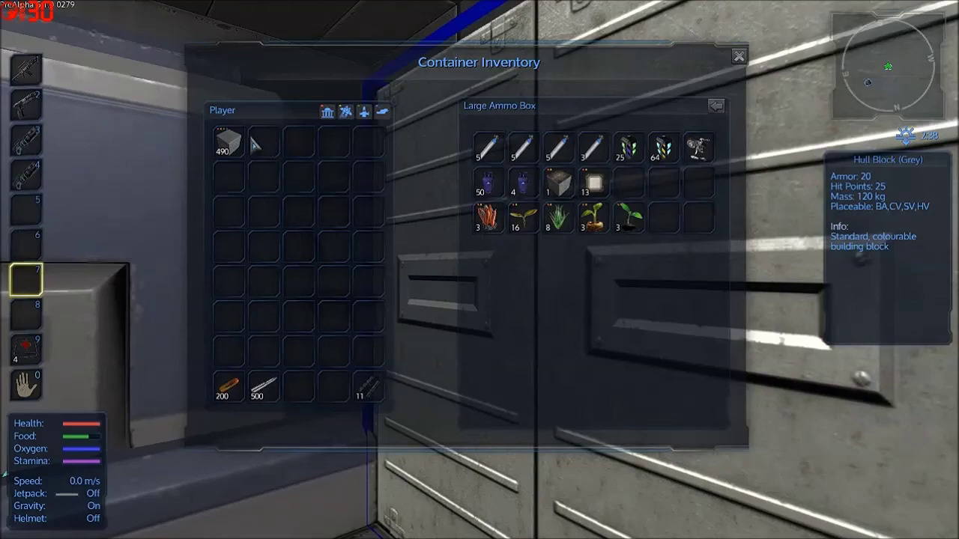
Equip the assault rifle and walk out the door onto the outdoor stairs.
key("Escape")
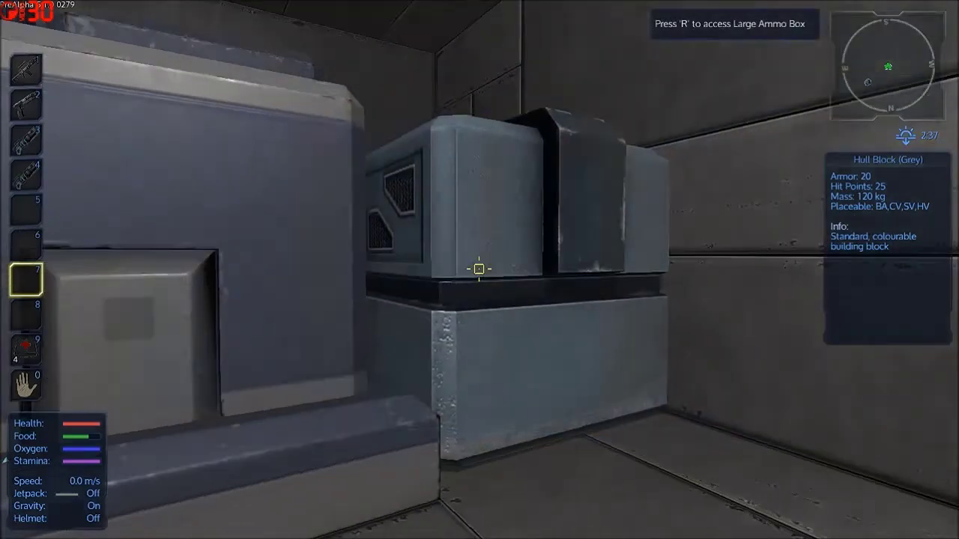
key("1")
key("w")
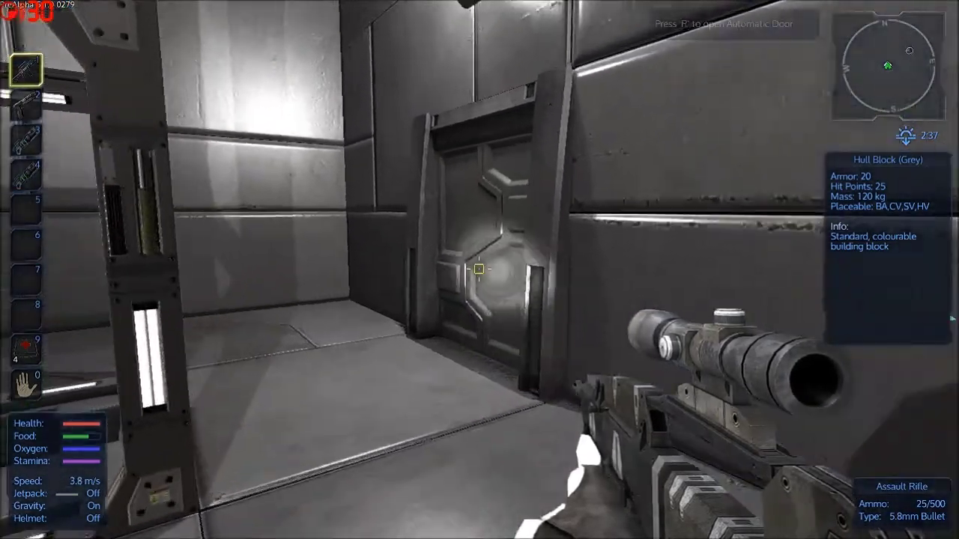
key("w")
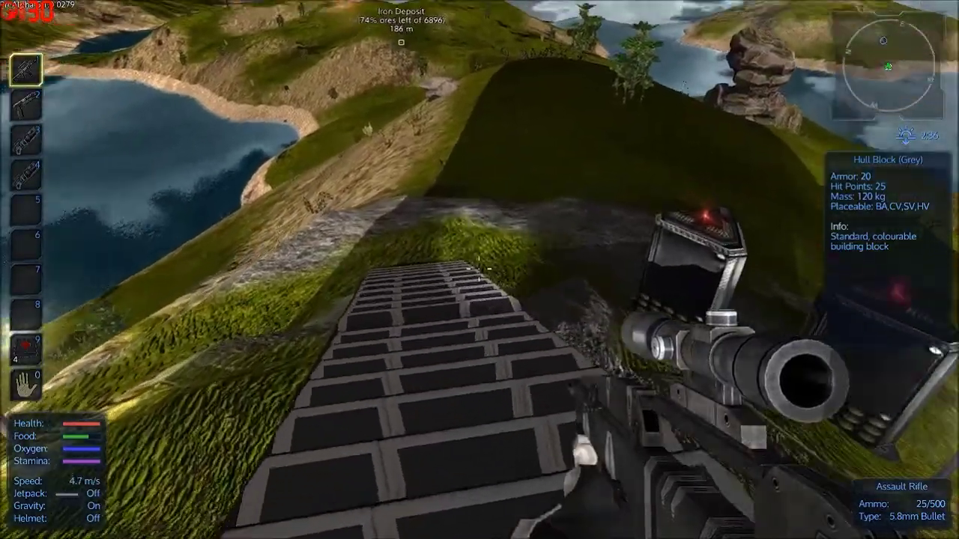
Go back in to check the food processor, then head for the automatic door.
key("w")
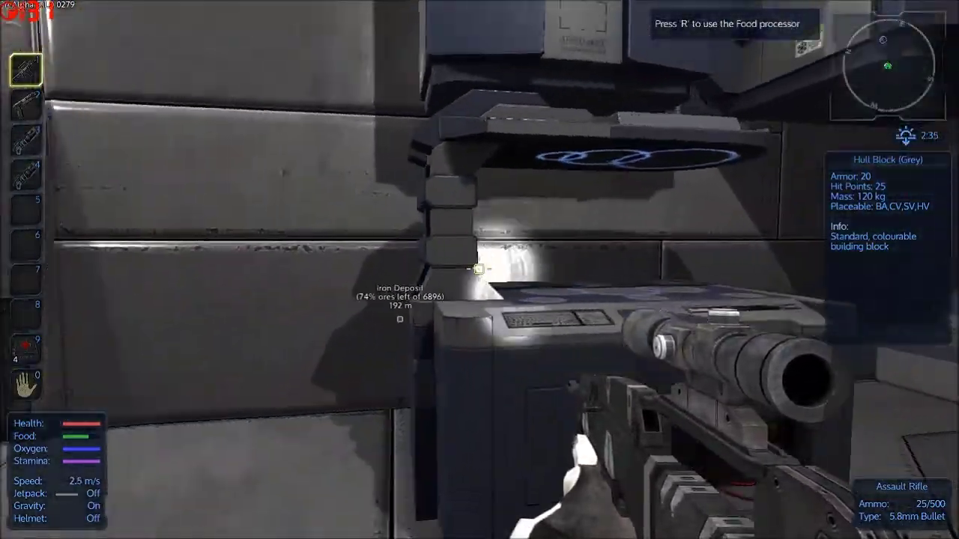
key("r")
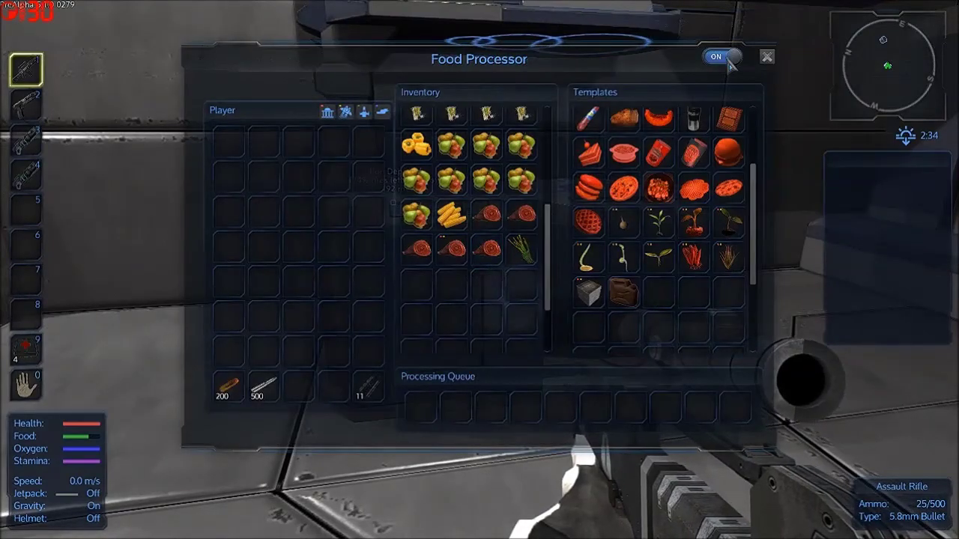
left_click(766, 57)
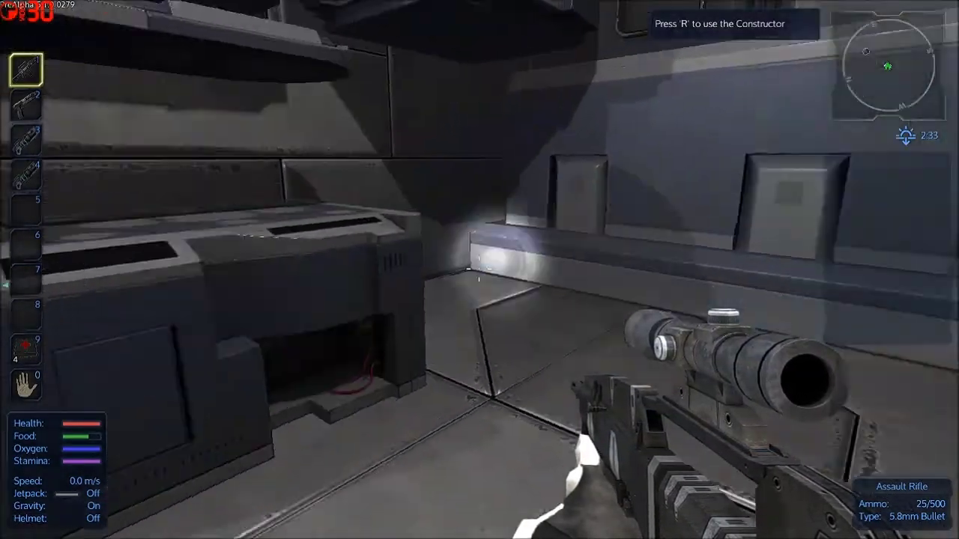
key("w")
Run out along the grassy ridge and downhill toward the deer by the lake.
key("r")
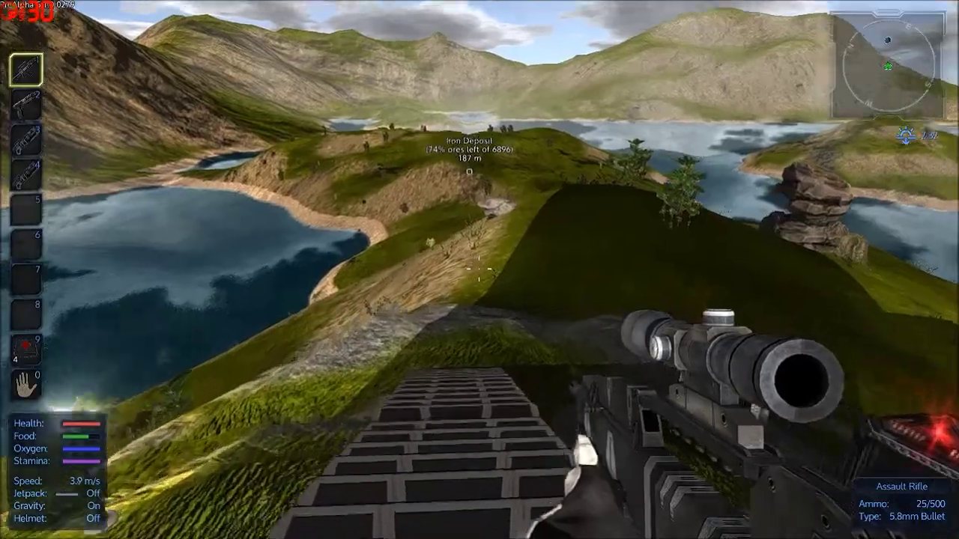
key("w")
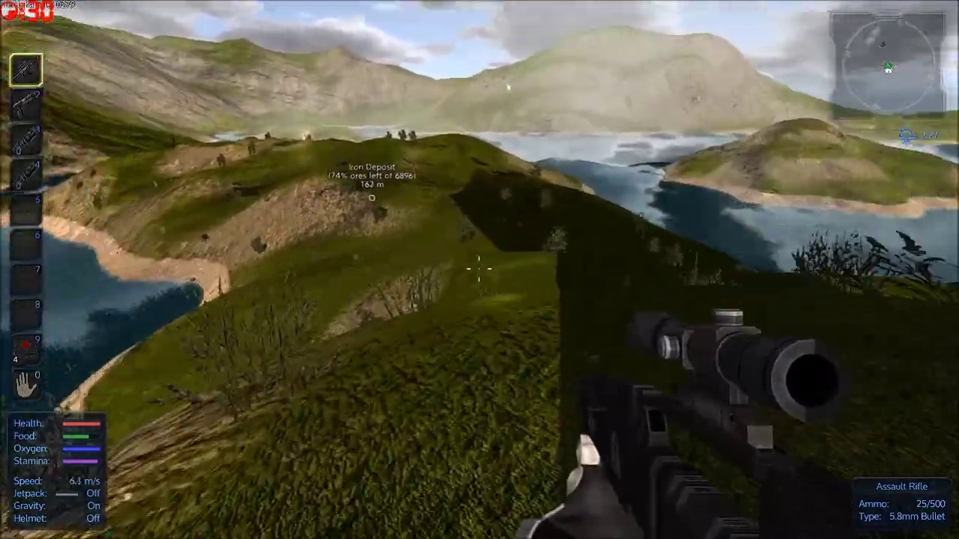
key("w")
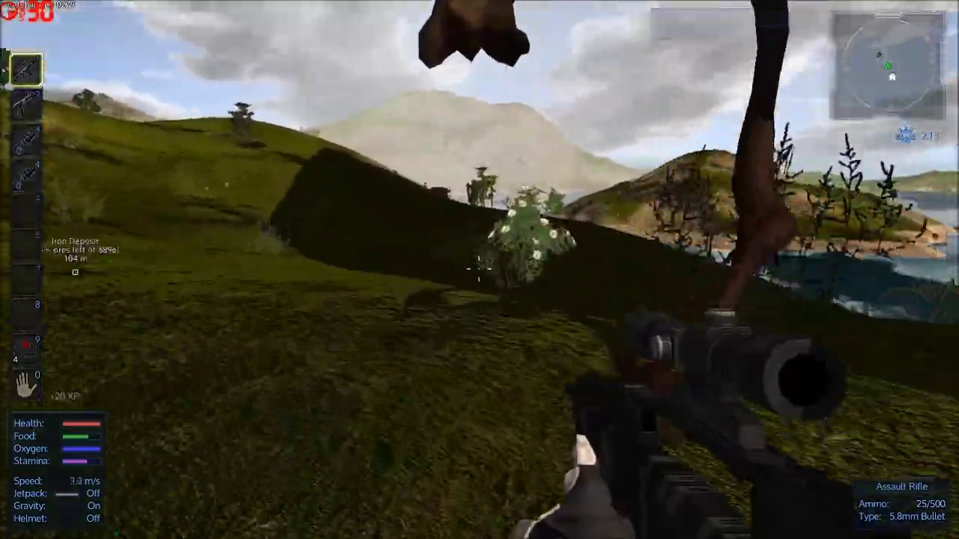
key("w")
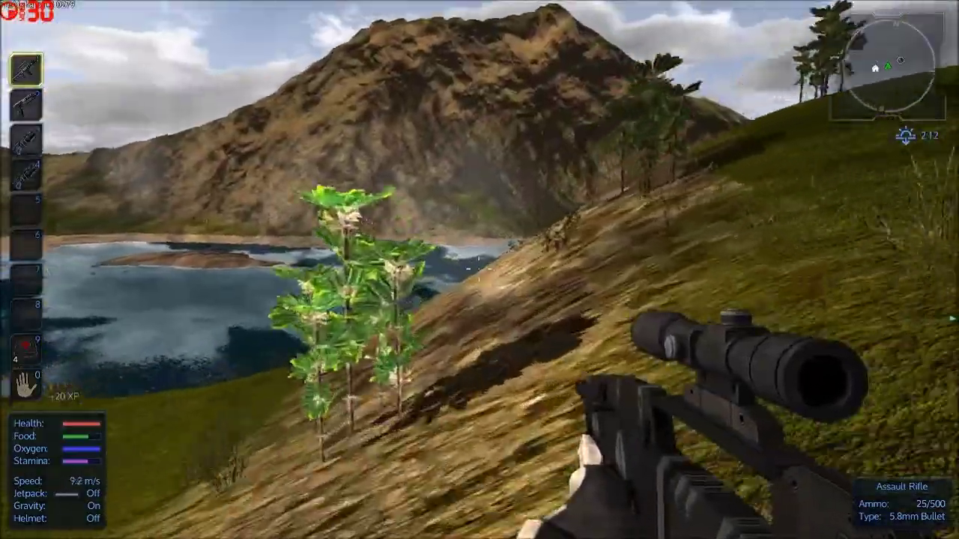
key("w")
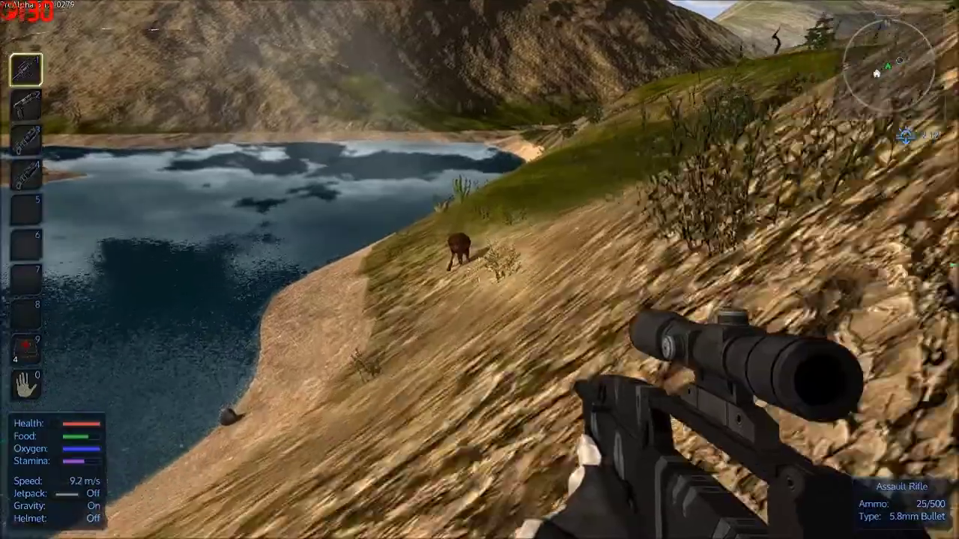
key("w")
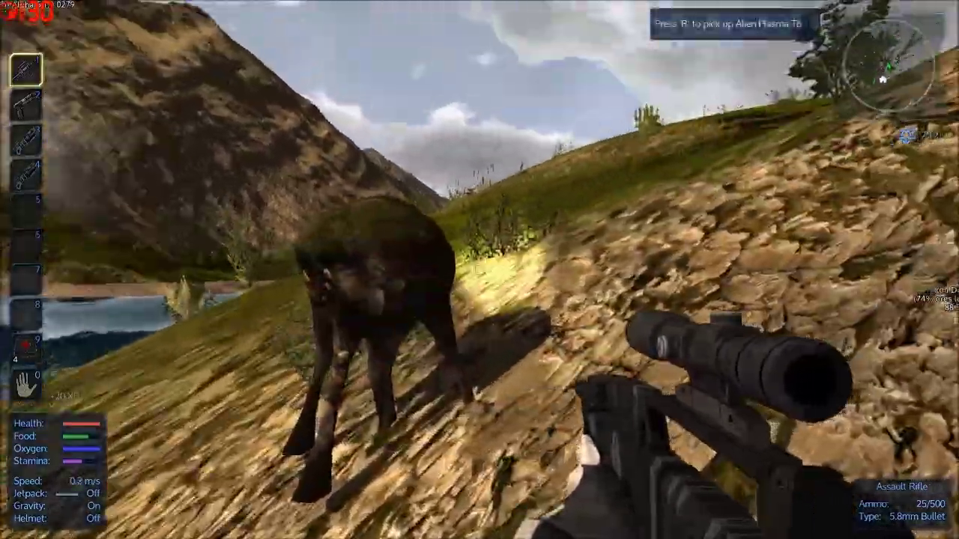
Chase the deer over the ridge, reach the downed creature, and cross toward the lake.
key("w")
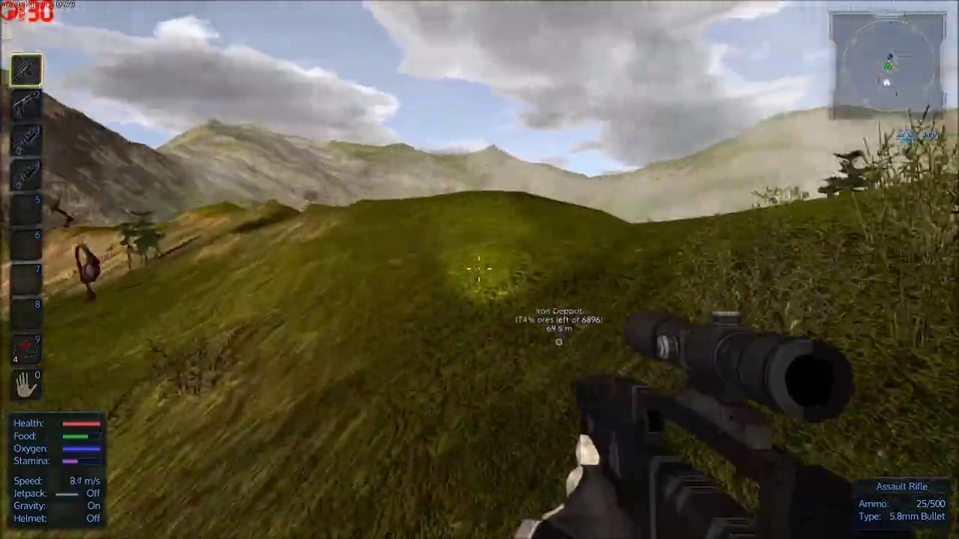
key("w")
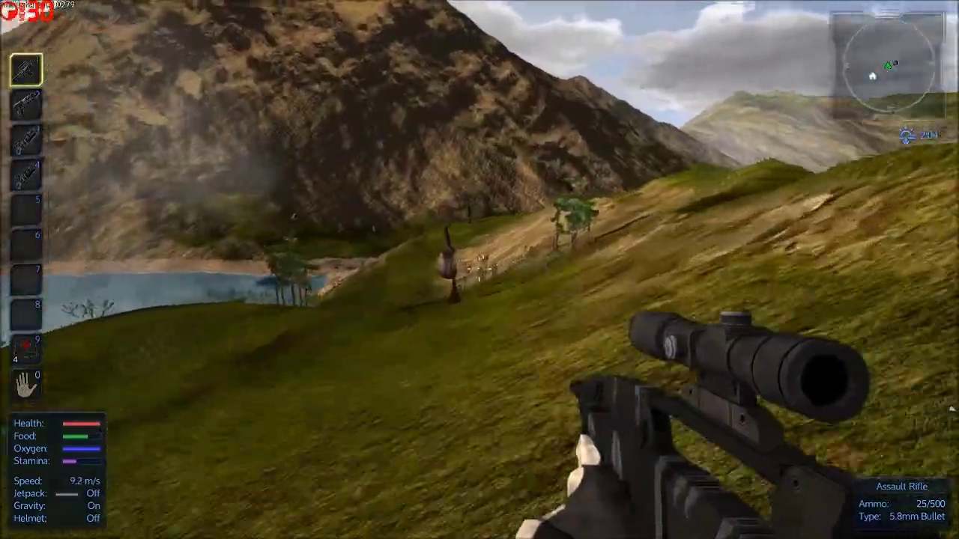
key("w")
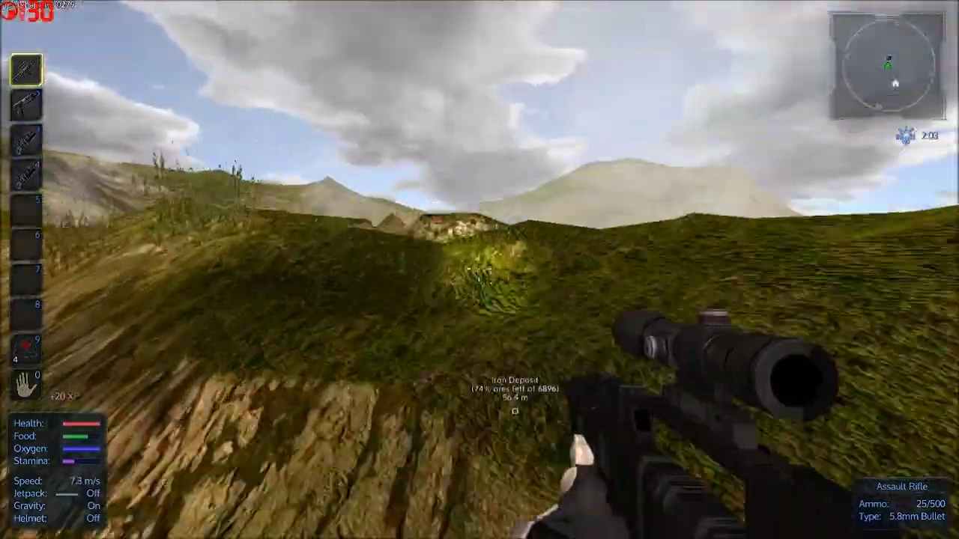
key("w")
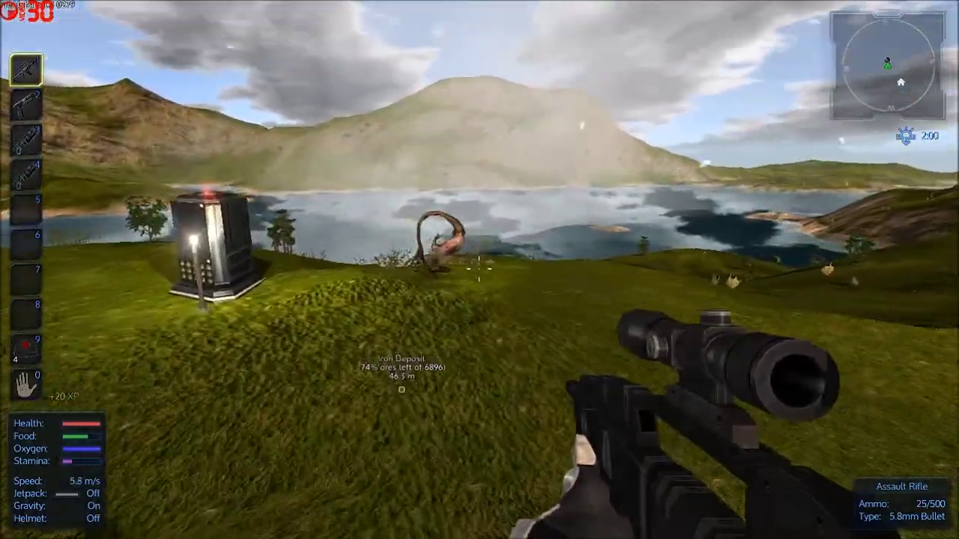
key("w")
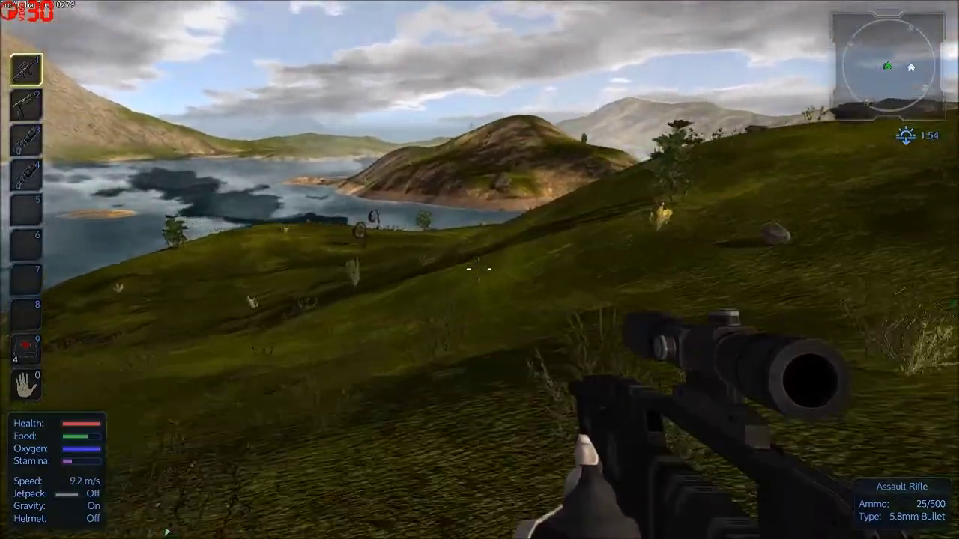
key("w")
key("w")
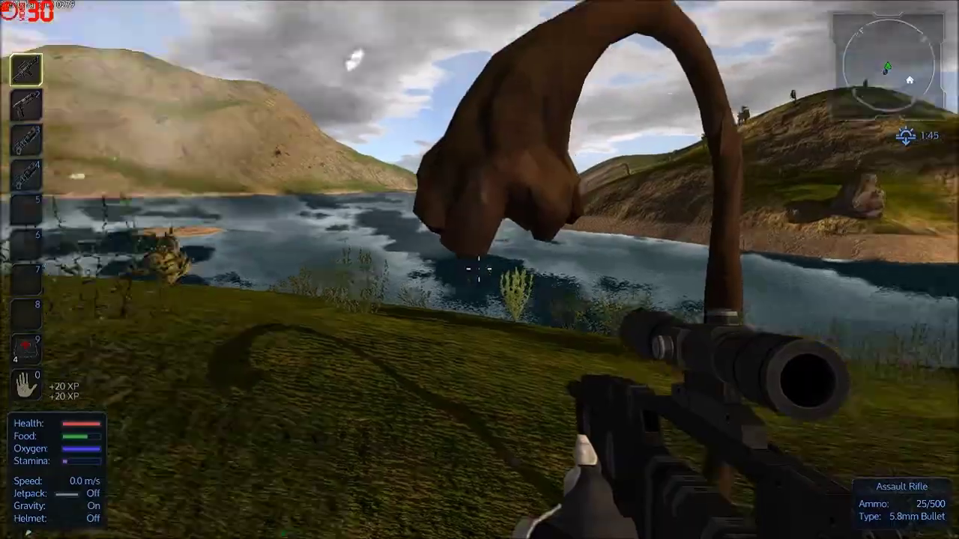
Glance through the rifle scope, then walk the hillside toward the lake and mountains.
right_click(479, 268)
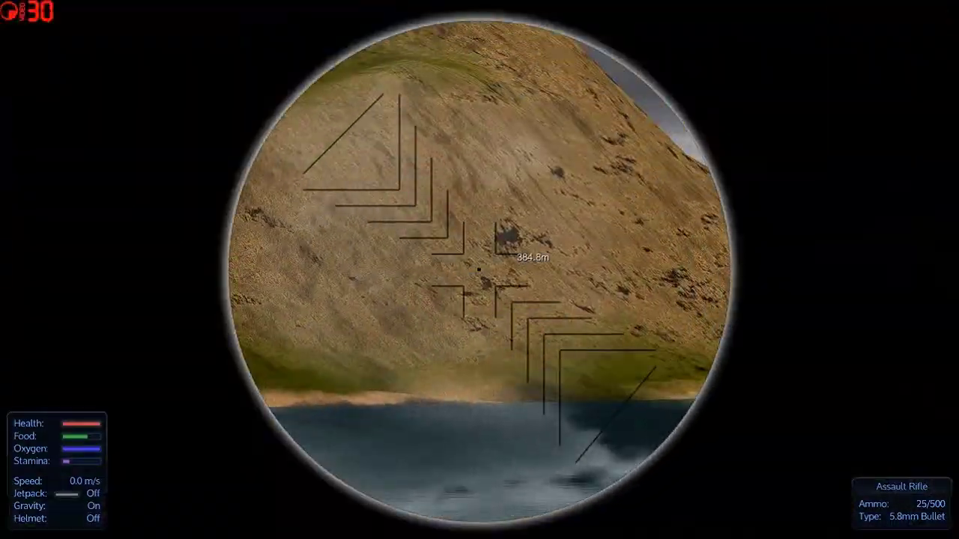
right_click(480, 268)
key("w")
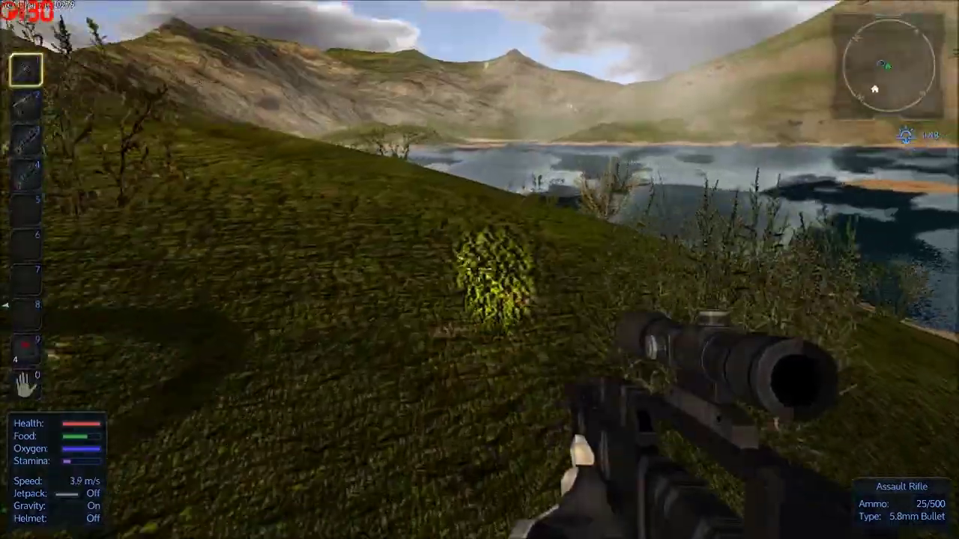
key("w")
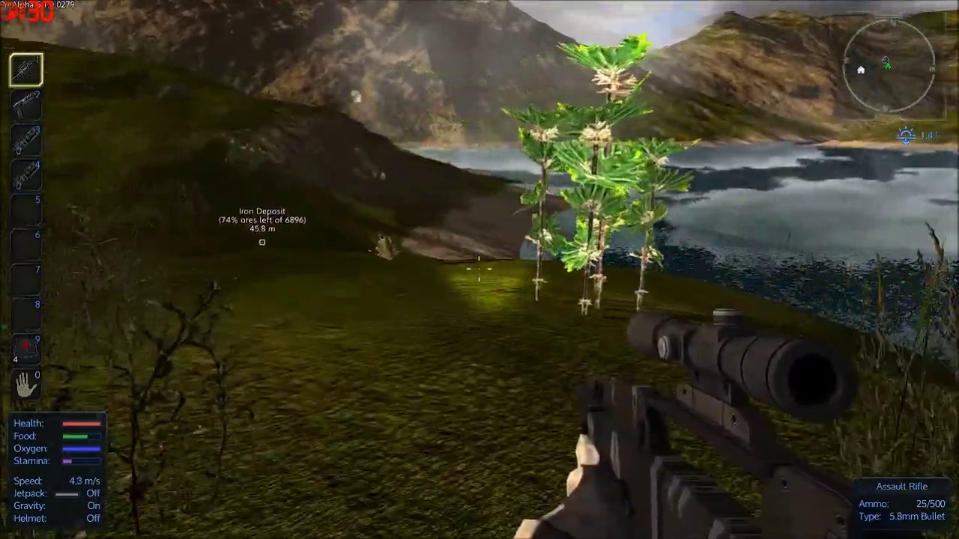
key("w")
key("w")
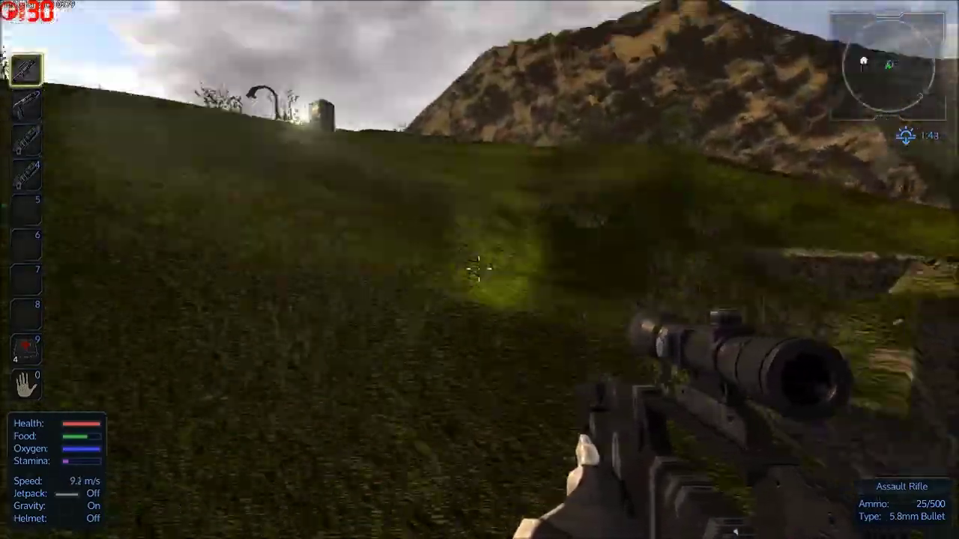
key("w")
key("w")
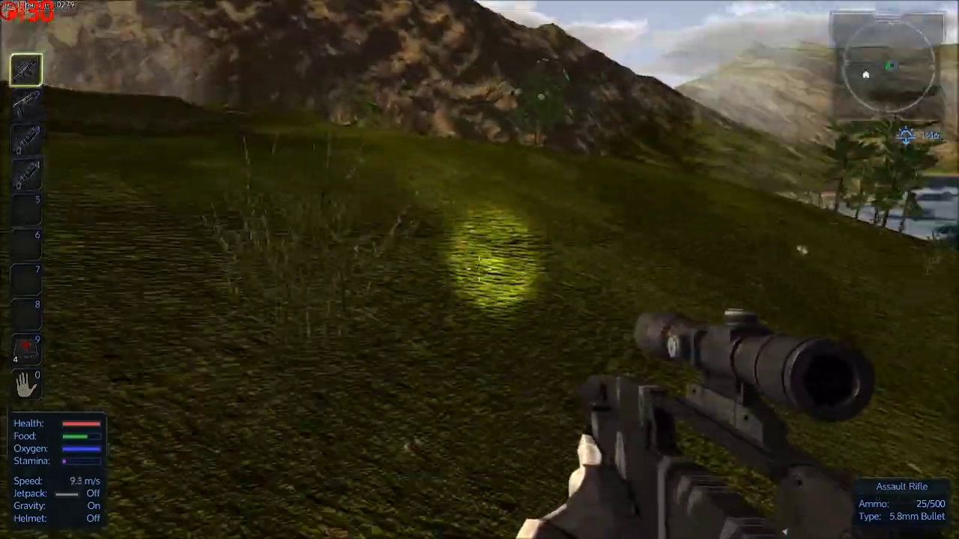
key("w")
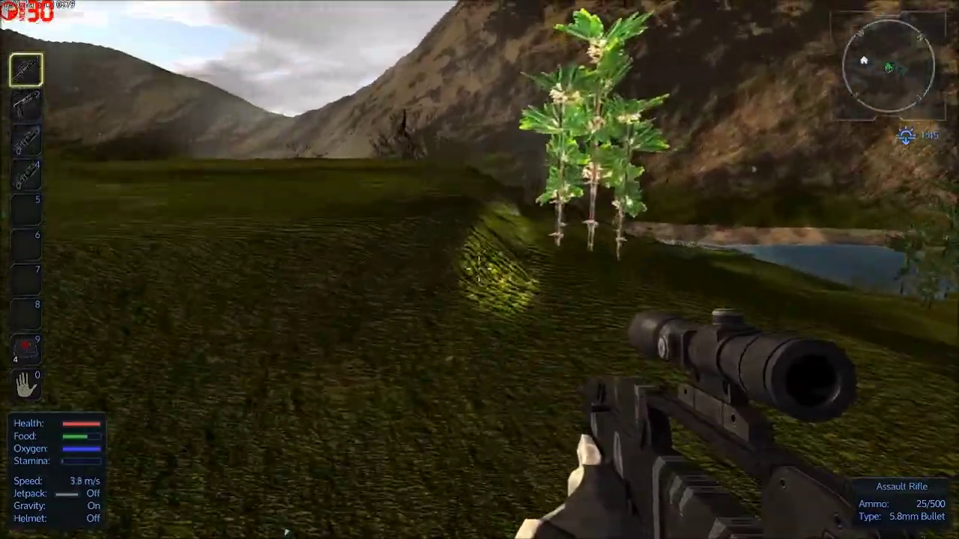
key("w")
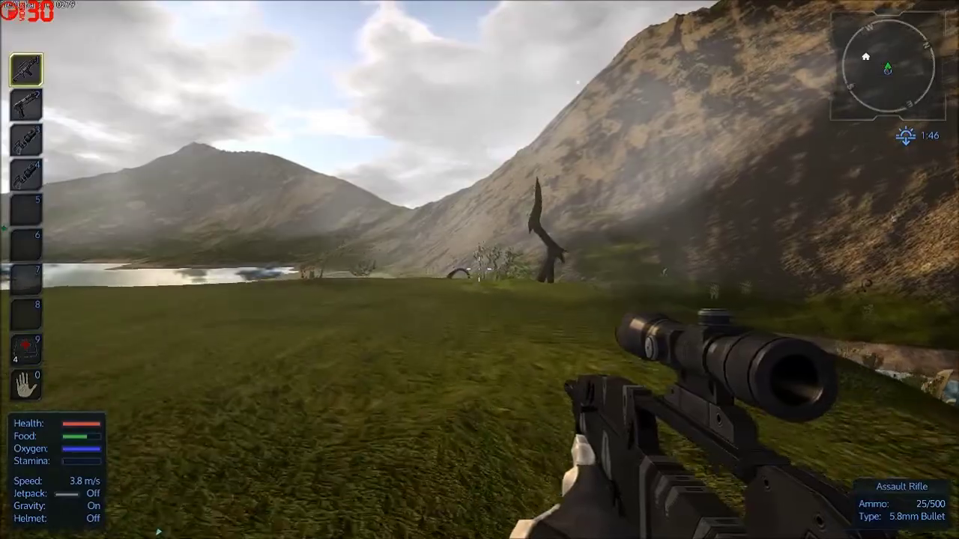
Walk across the meadow toward Akua Base and over the hill crest above the lake.
key("w")
key("w")
key("w")
key("w")
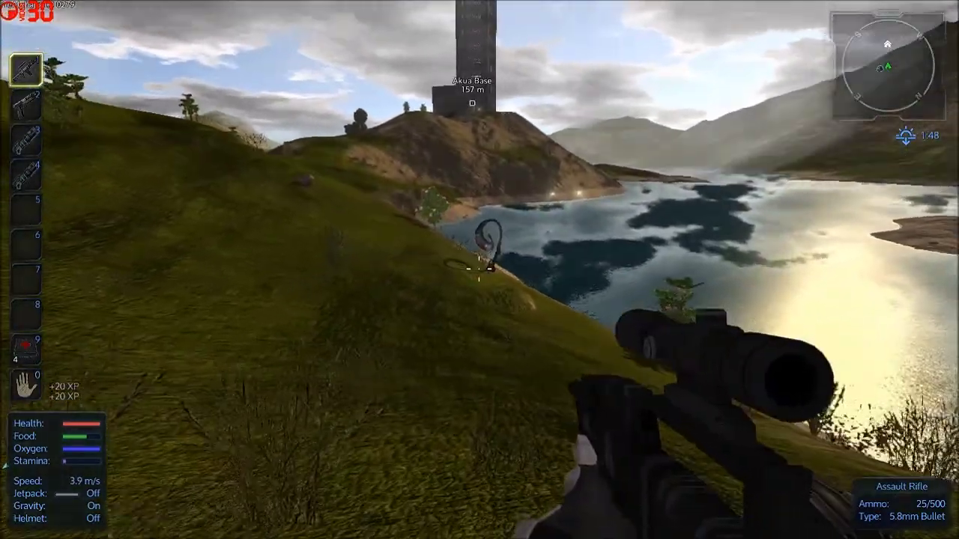
key("w")
key("w")
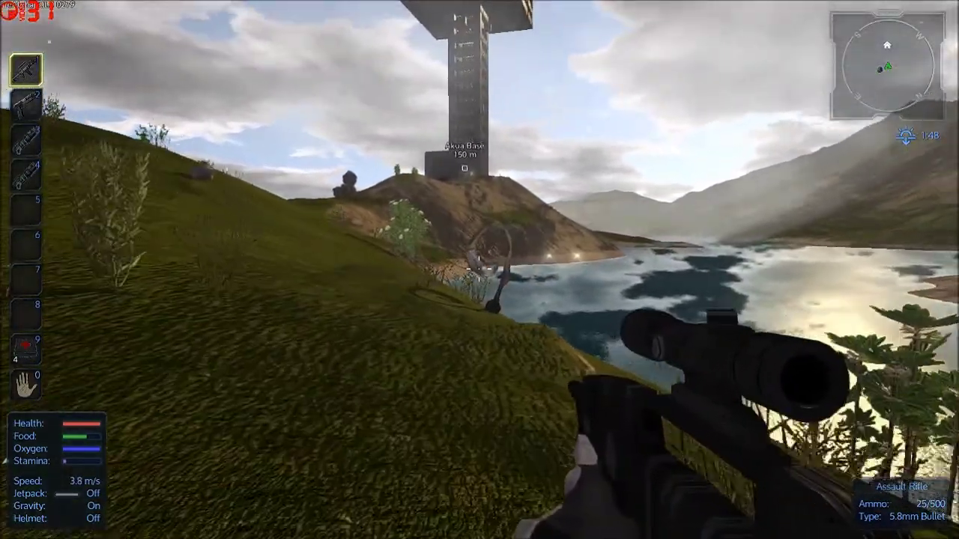
key("w")
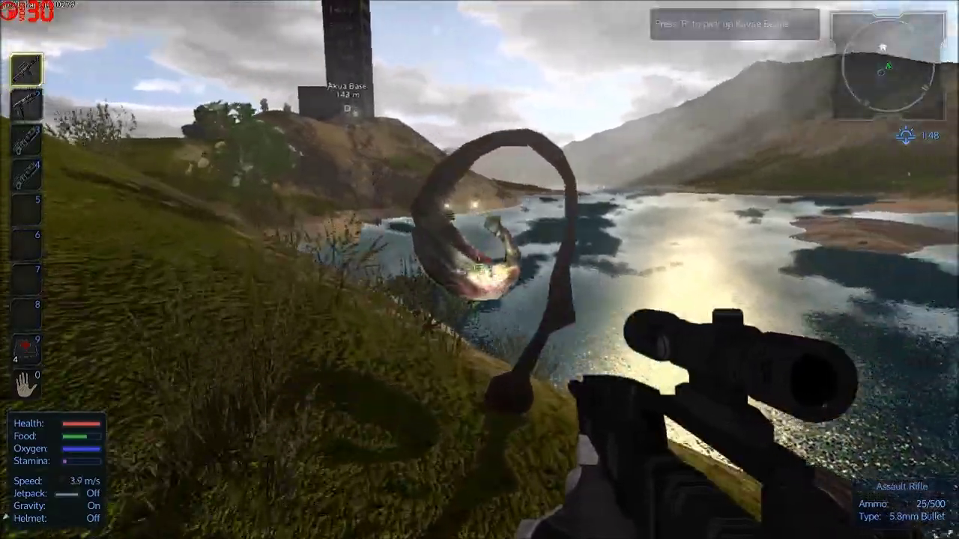
key("w")
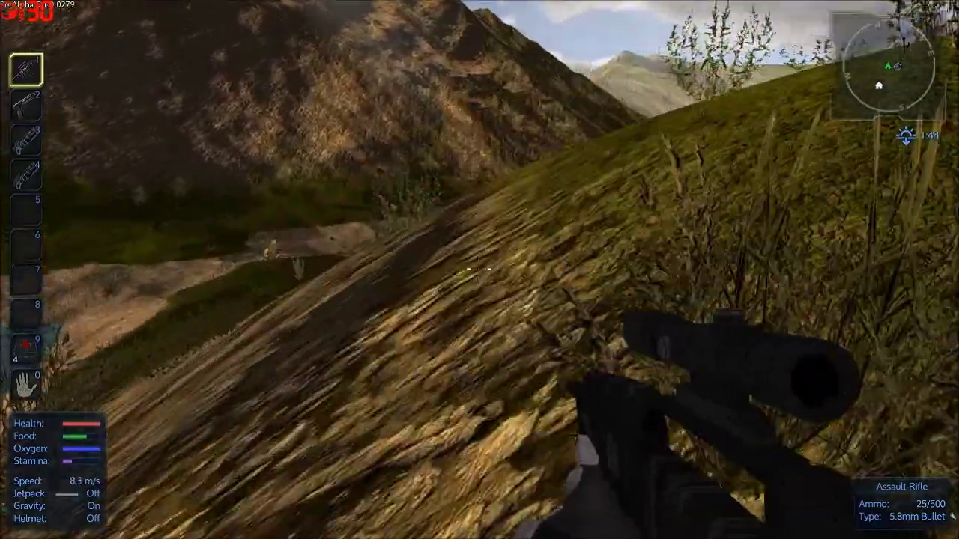
key("w")
key("w")
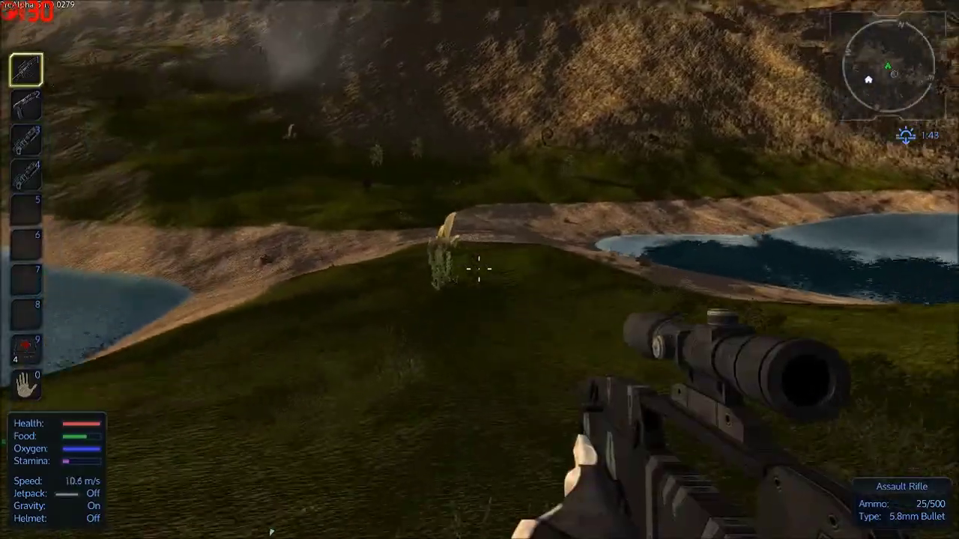
key("w")
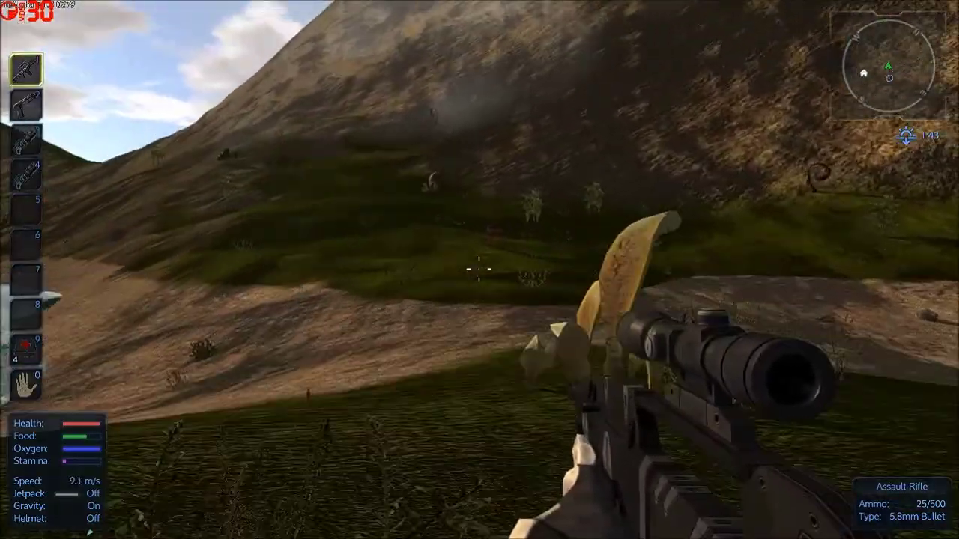
key("w")
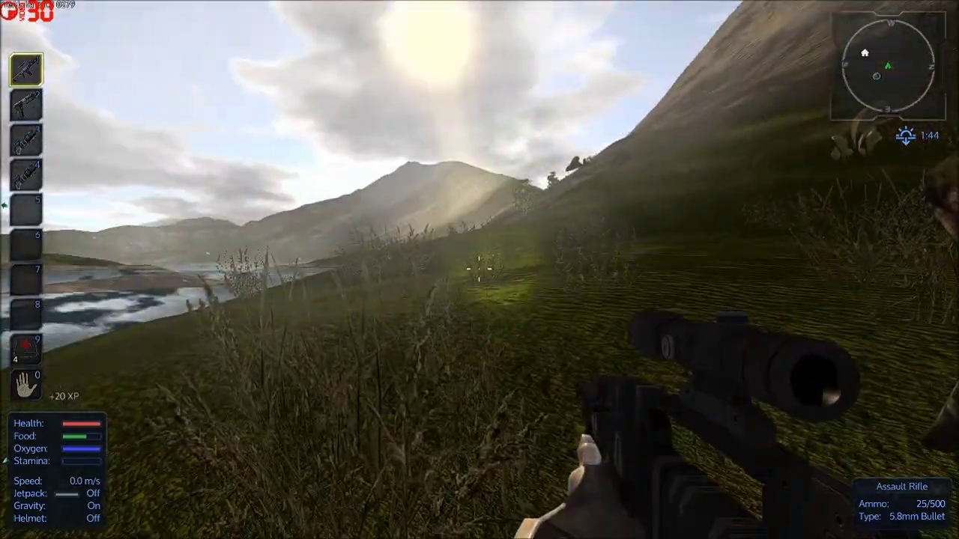
Sprint up the hillside toward the creature on the slope.
key("w")
key("w")
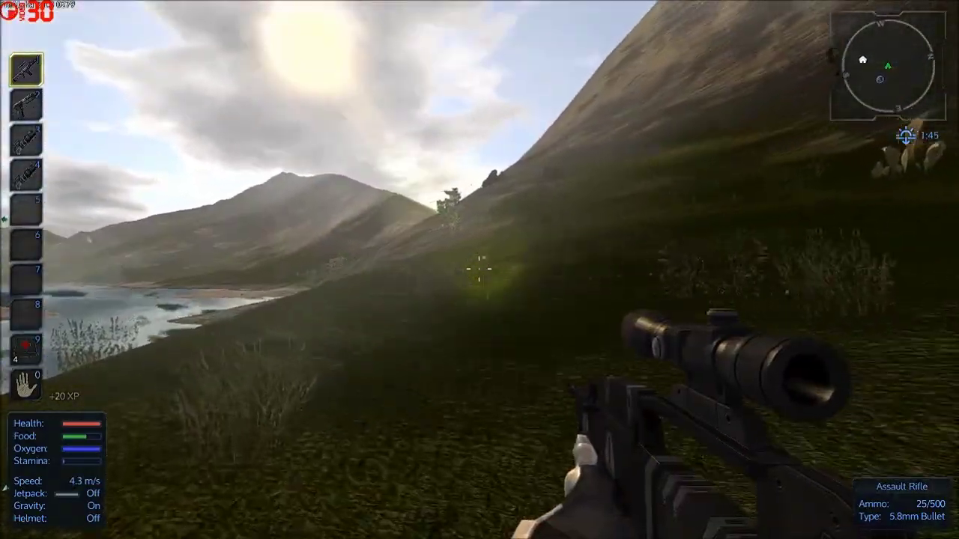
key("w")
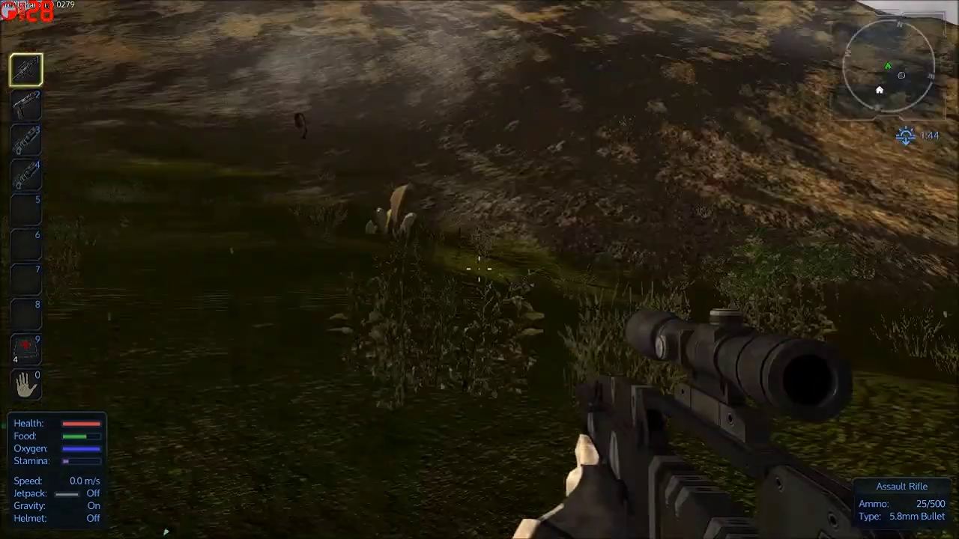
key("w")
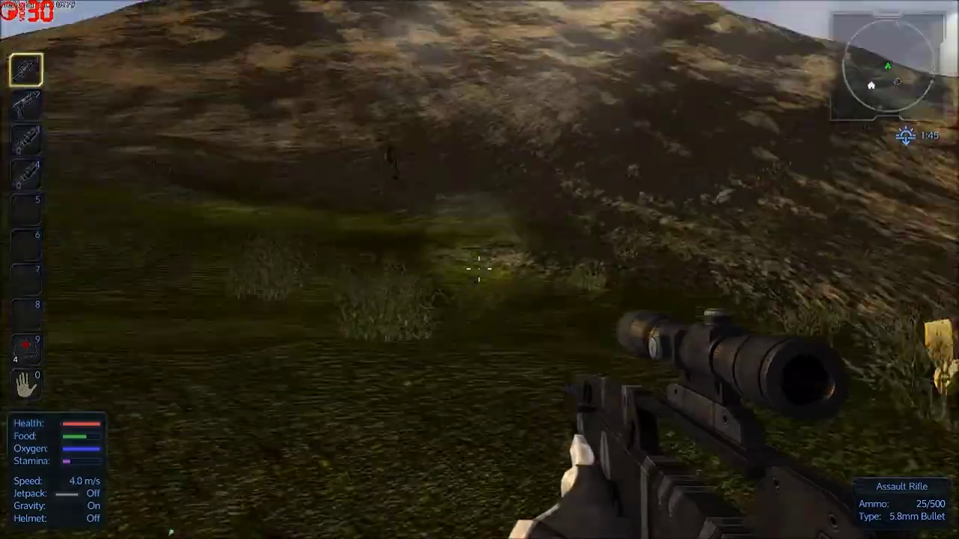
key("shift")
key("w")
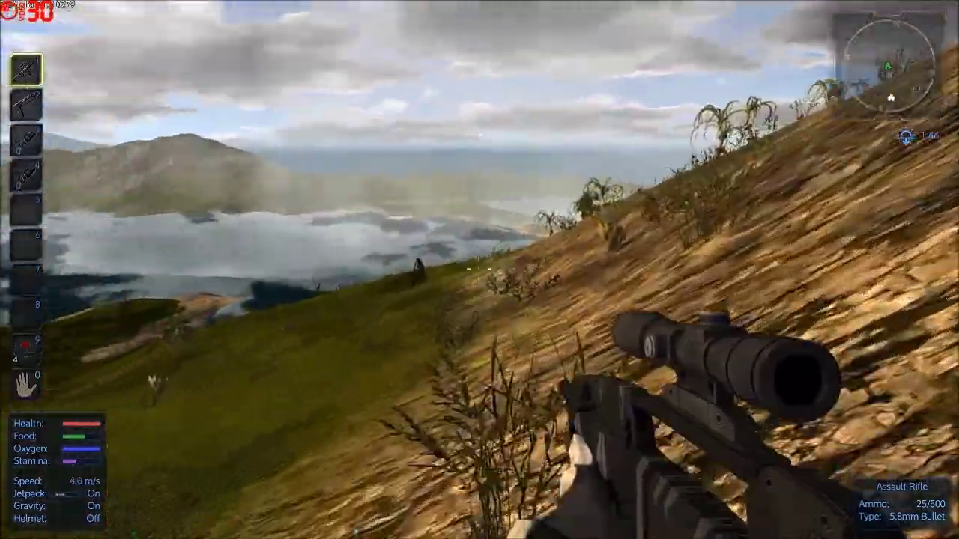
Scope the lake and the distant creatures on the slopes with the rifle.
right_click(480, 270)
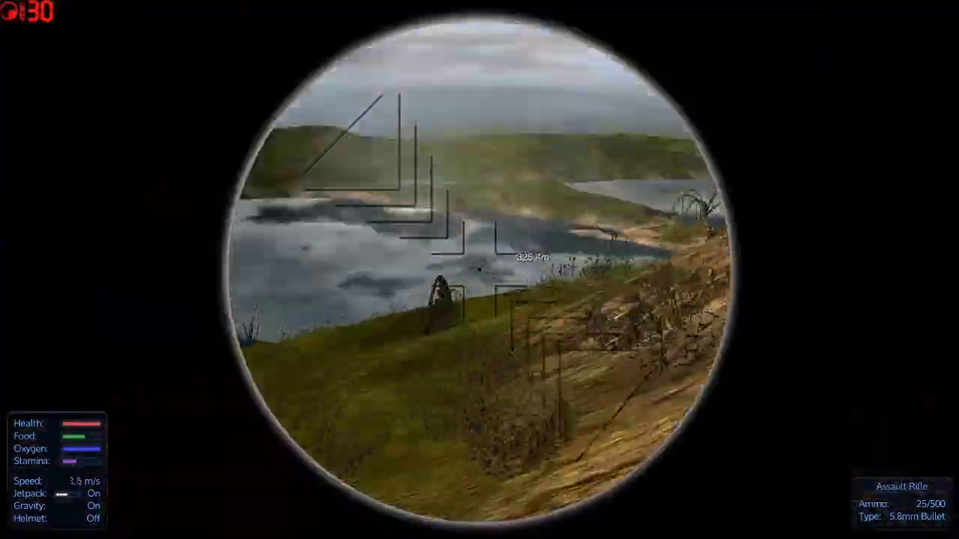
right_click(479, 269)
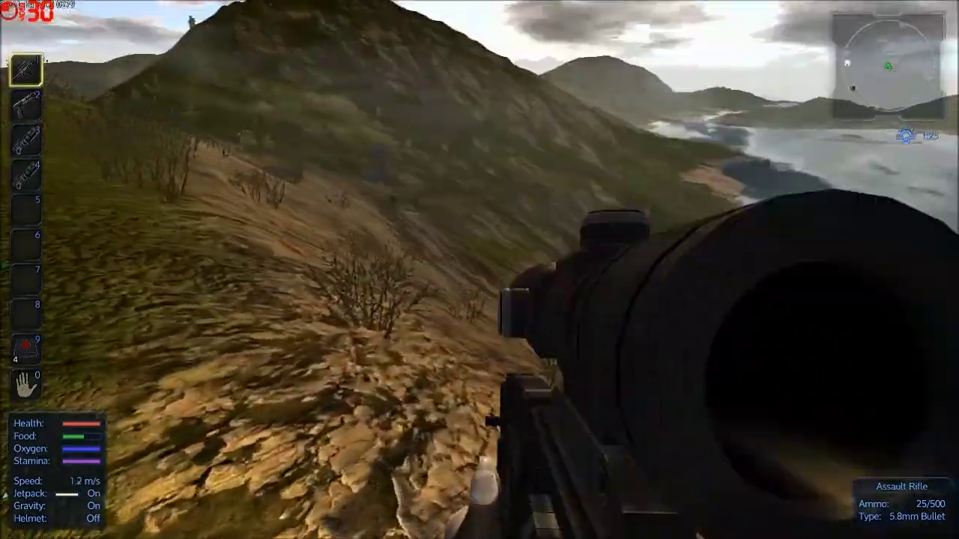
right_click(477, 268)
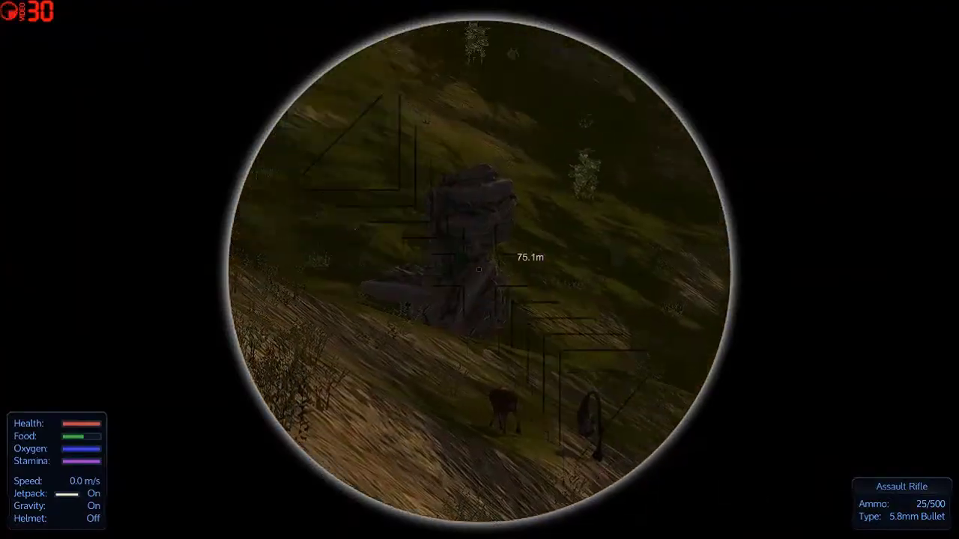
right_click(478, 268)
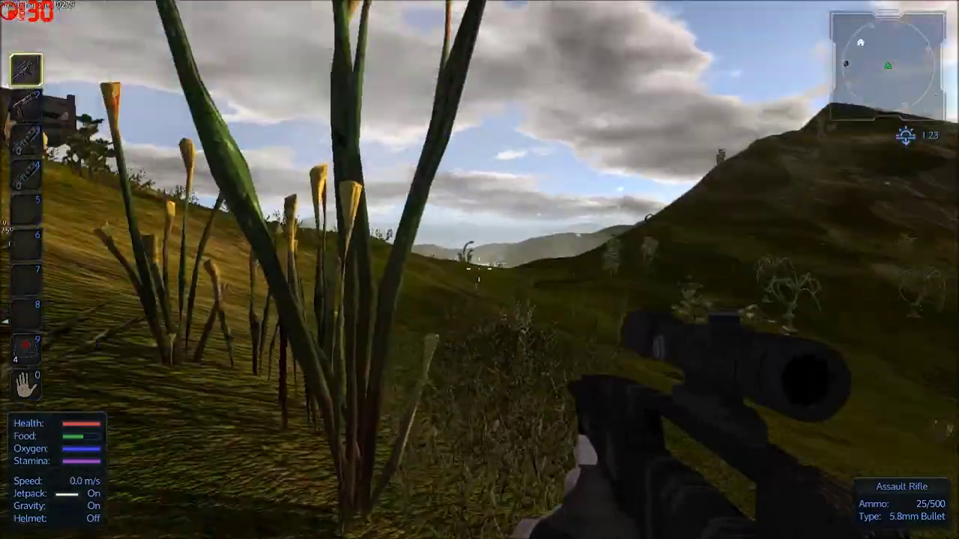
Turn from the fallen creature and walk toward the rock pillar by the lake.
key("r")
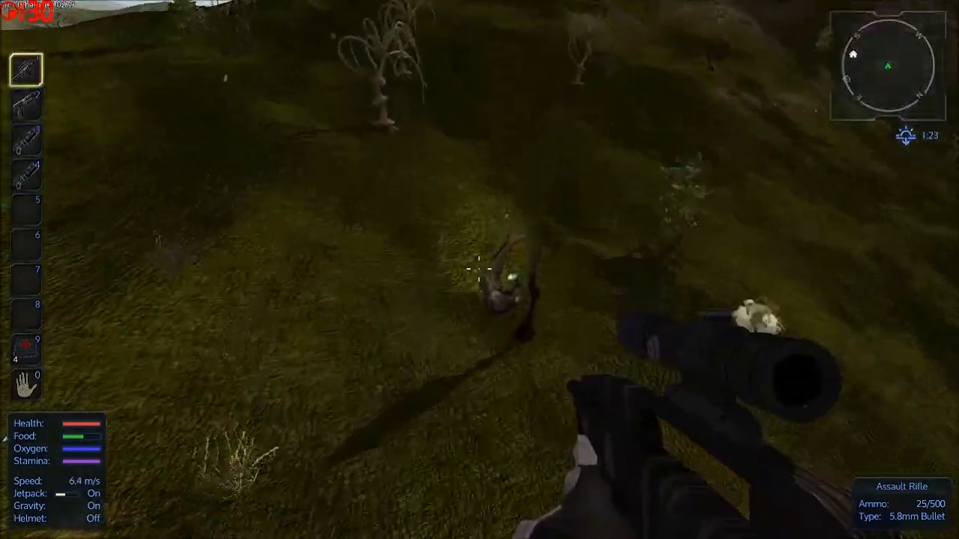
key("e")
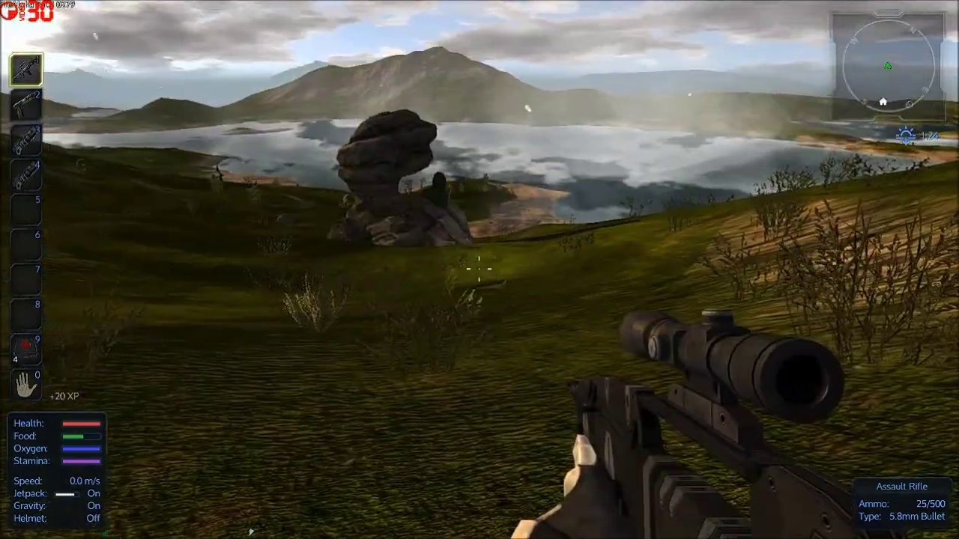
key("w")
Shoot the slime at the rock pillar through the scope and reload.
right_click(479, 268)
left_click(479, 270)
left_click(480, 269)
left_click(479, 270)
right_click(479, 270)
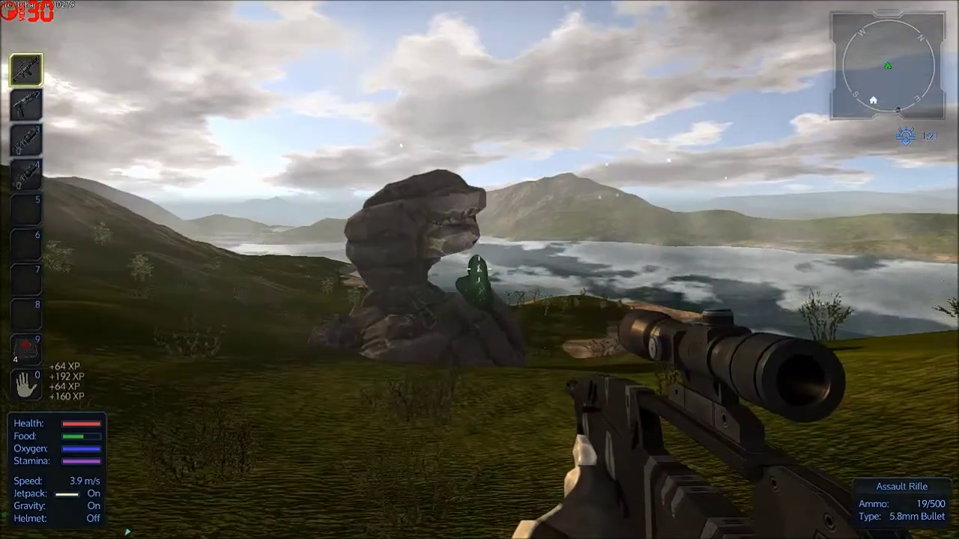
key("r")
Loot the dead slime's bones and meat.
key("w")
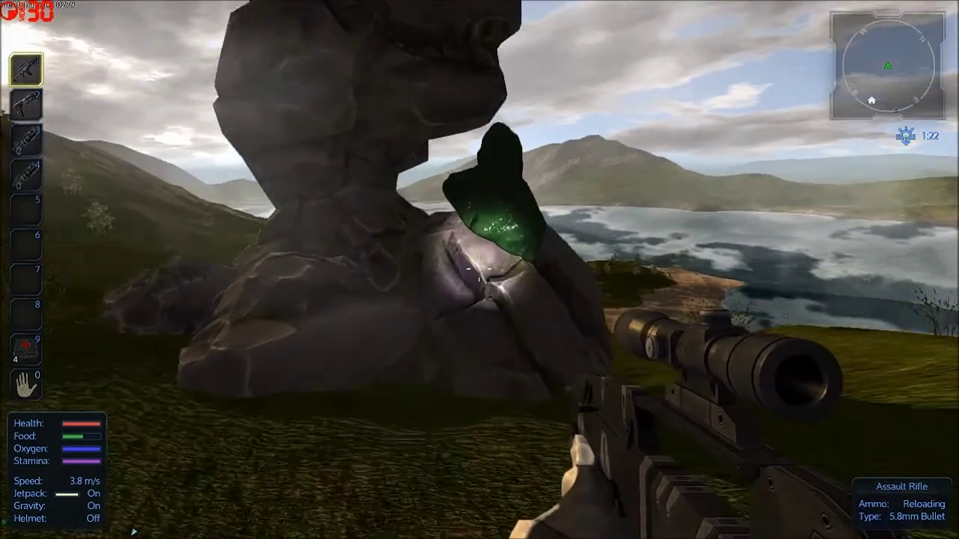
key("r")
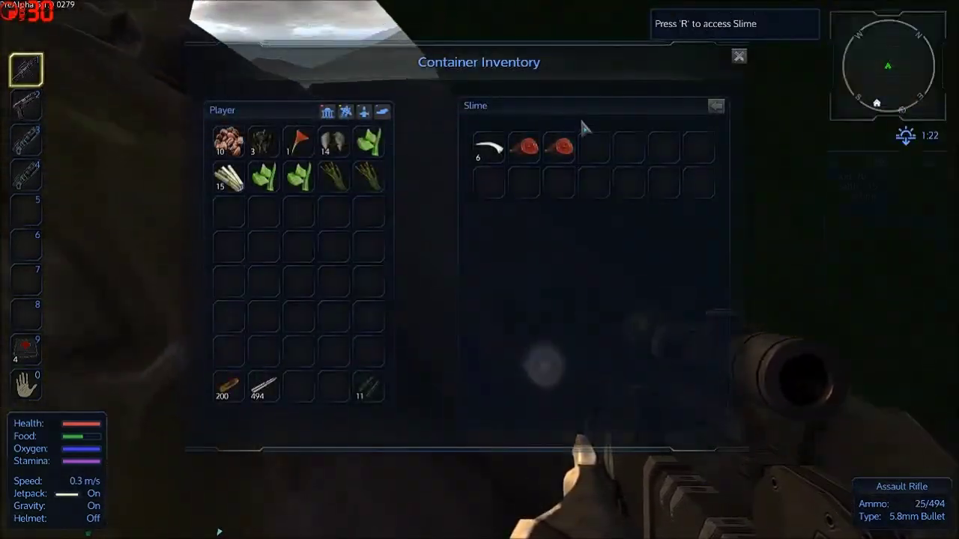
left_click(716, 106)
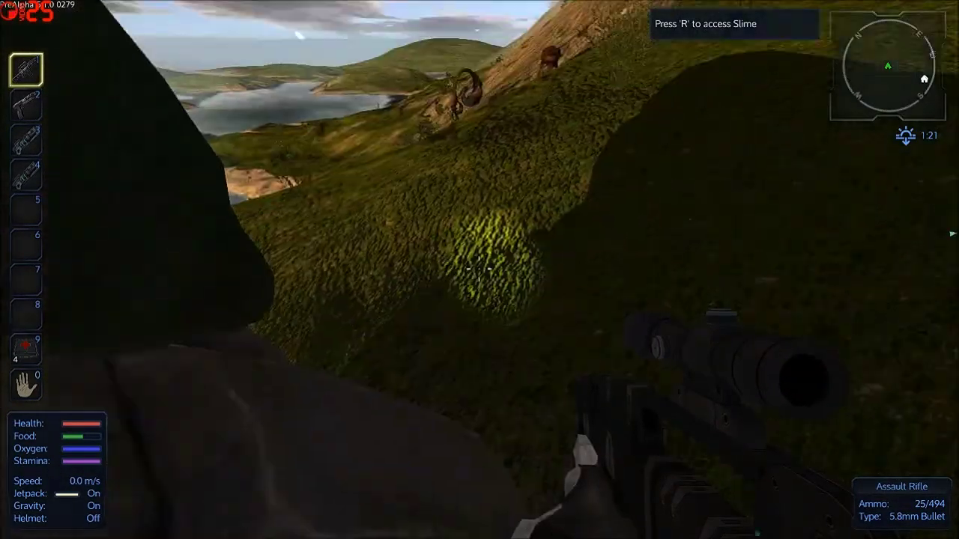
Jetpack up the hillside to hunt creatures.
key("w")
key("space")
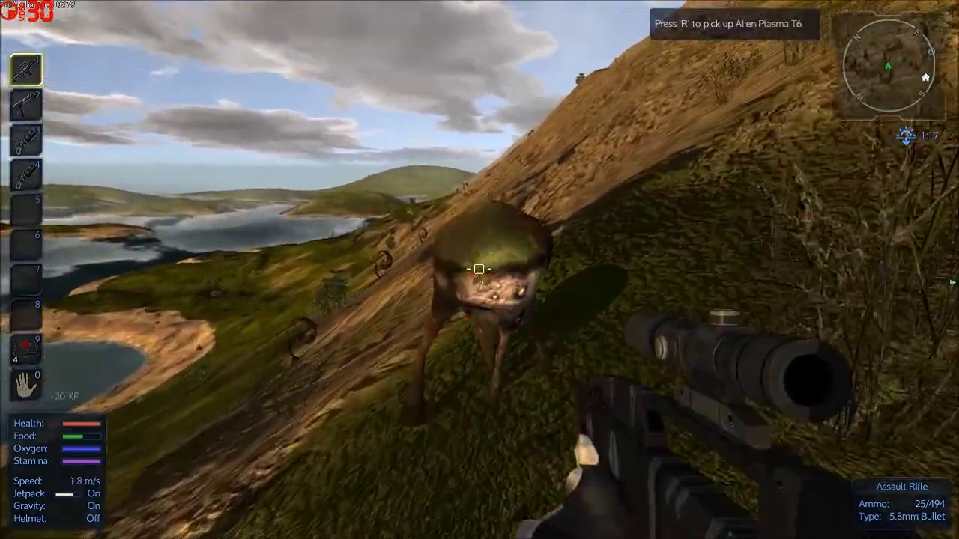
key("w")
key("r")
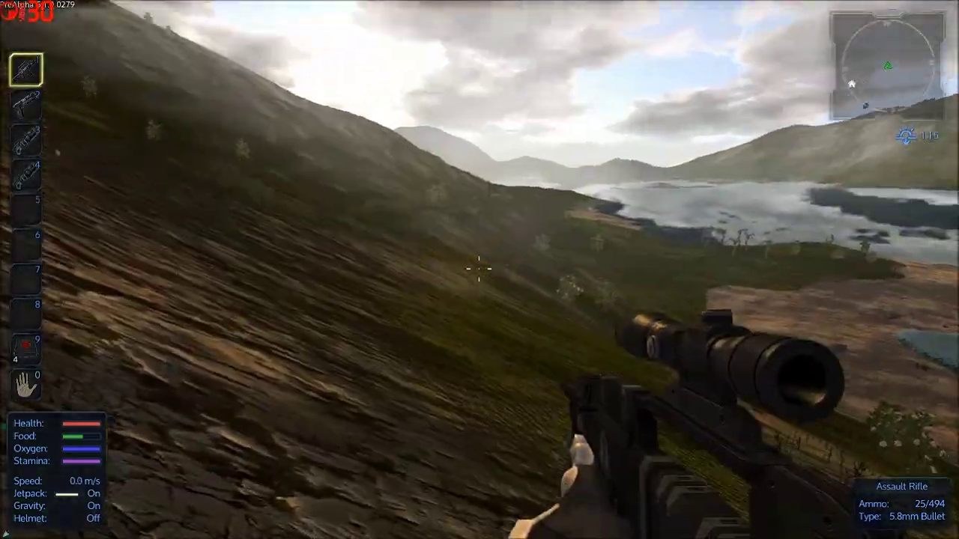
Shoot the creature in the grass and the approaching plant monster until it dies.
right_click(480, 270)
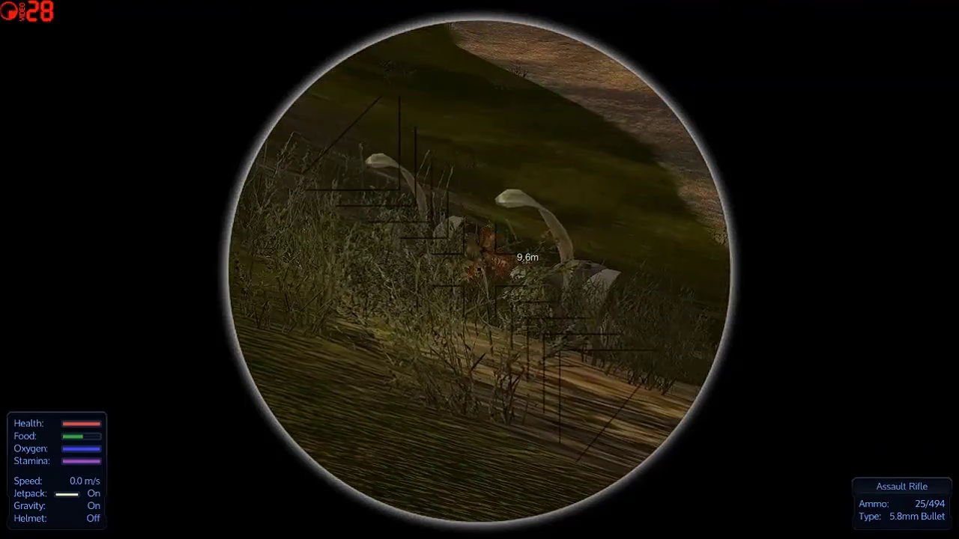
left_click(479, 270)
right_click(479, 270)
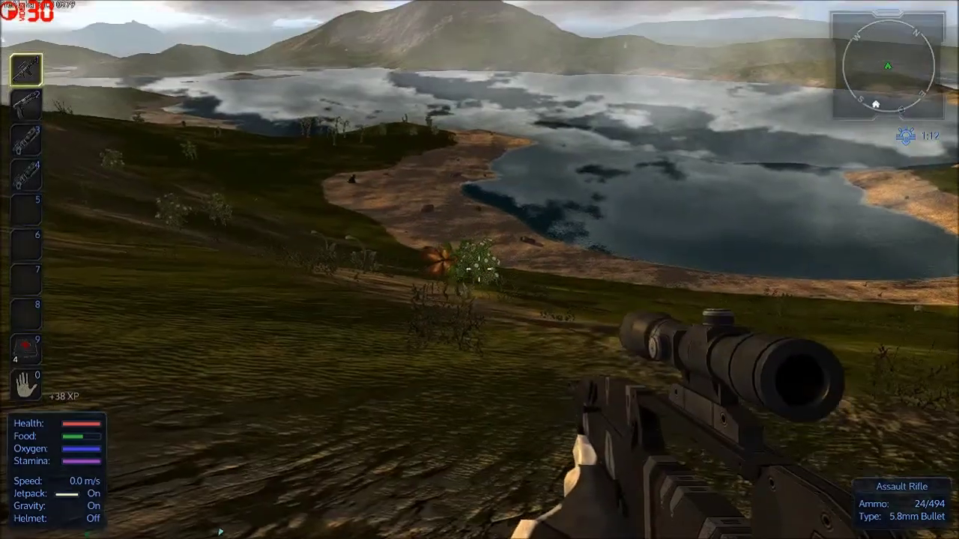
left_click(480, 269)
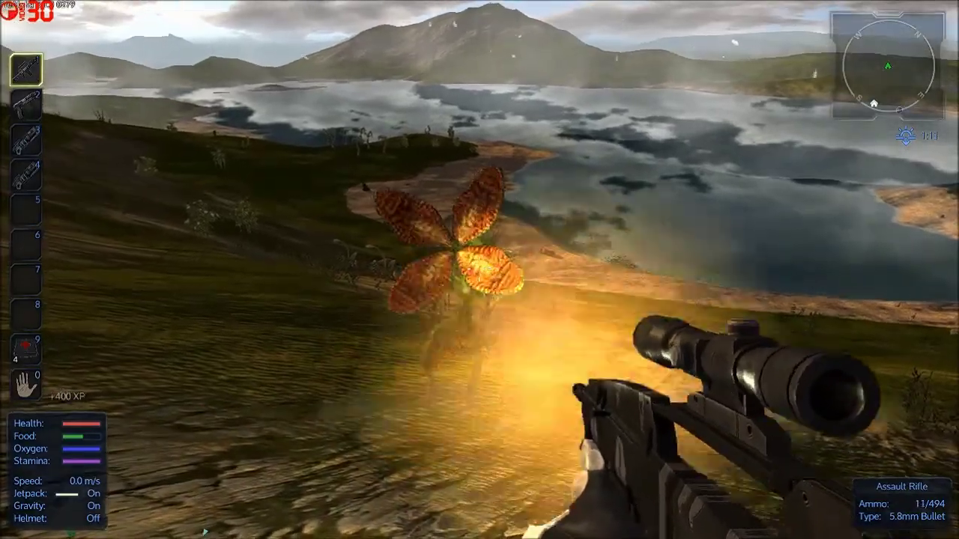
left_click(479, 269)
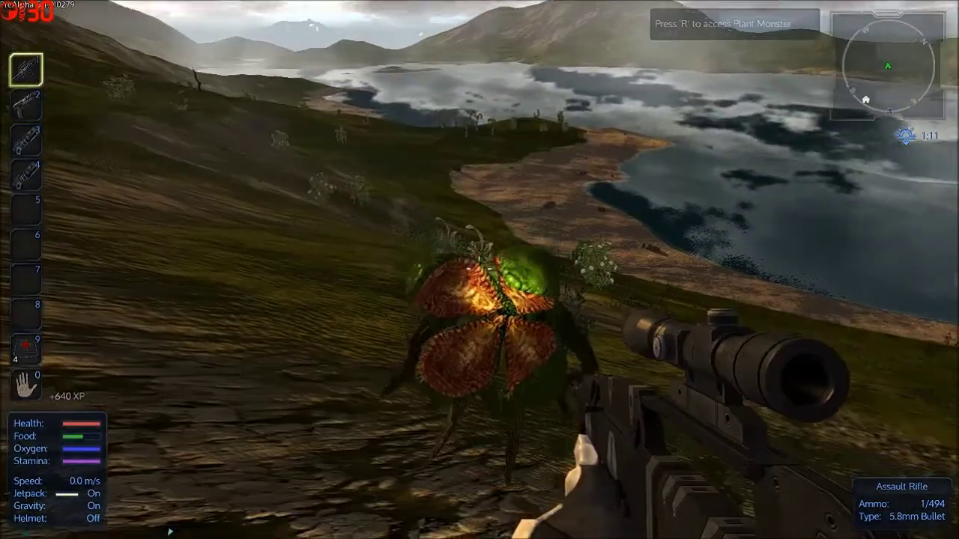
Check the plant monster's remains, then climb the hillside past the tentacle creature.
key("r")
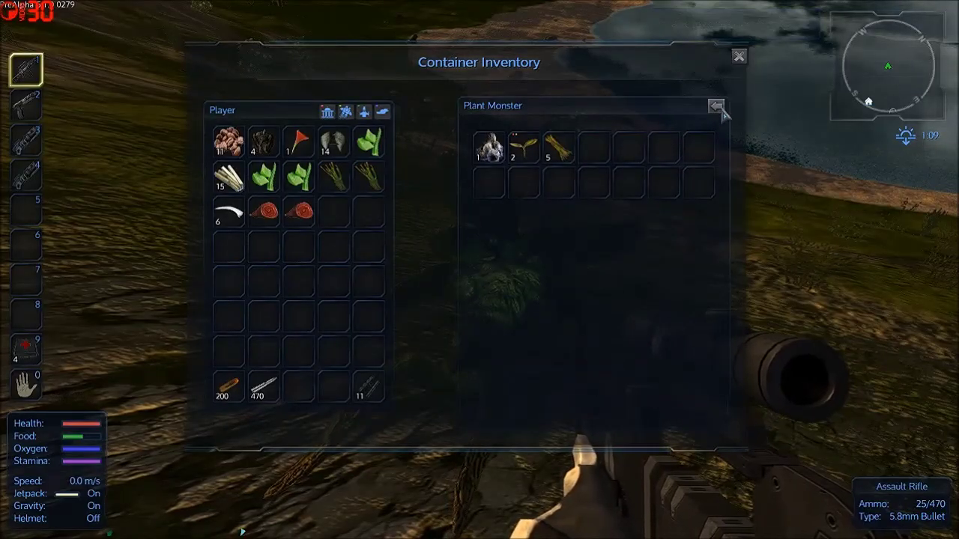
key("Escape")
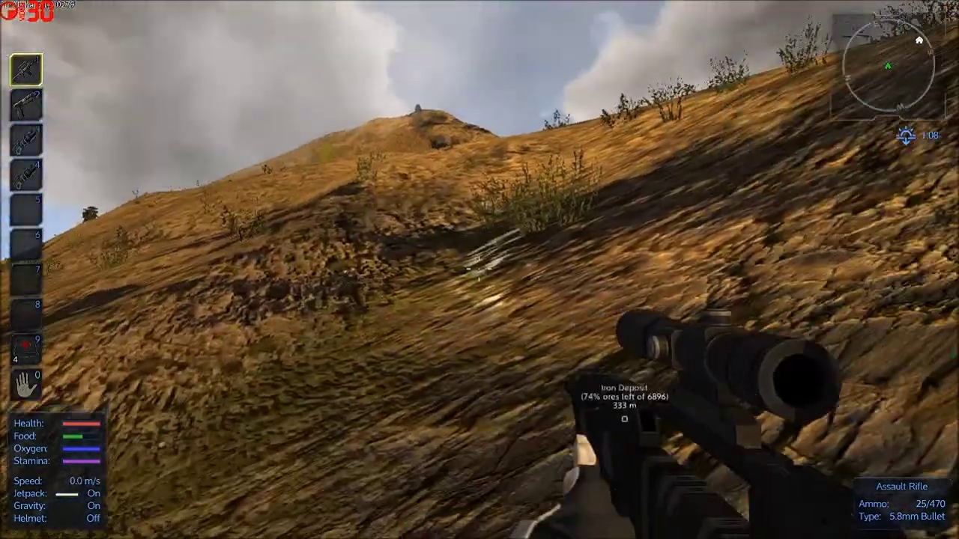
key("w")
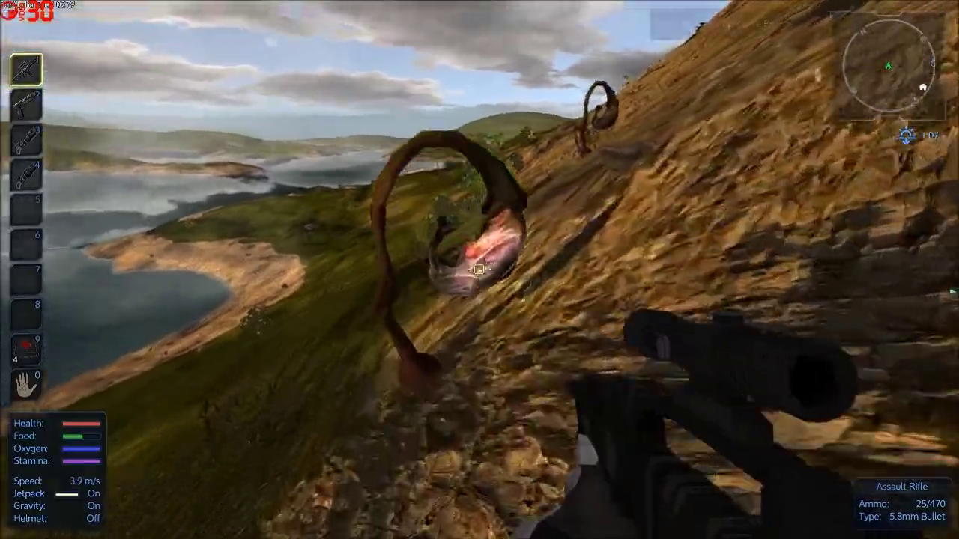
key("s")
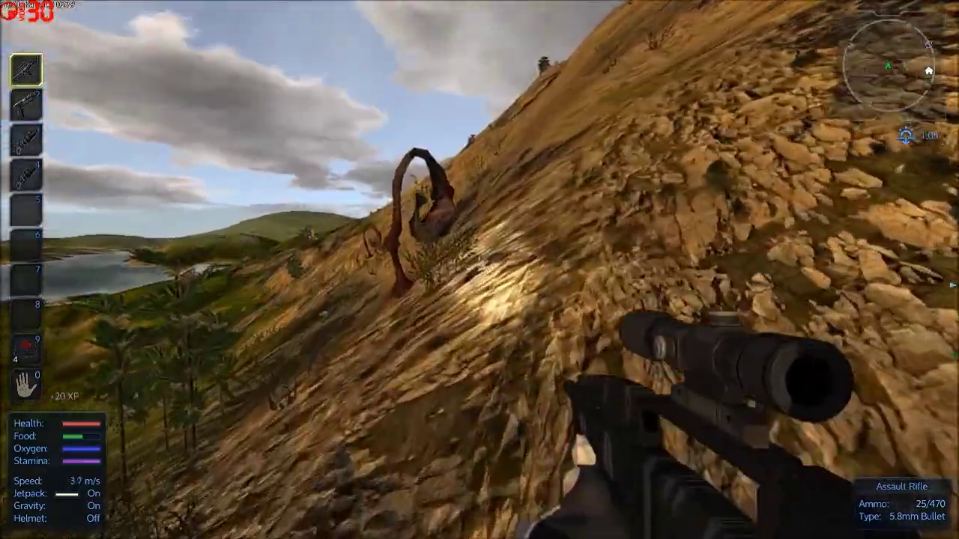
key("w")
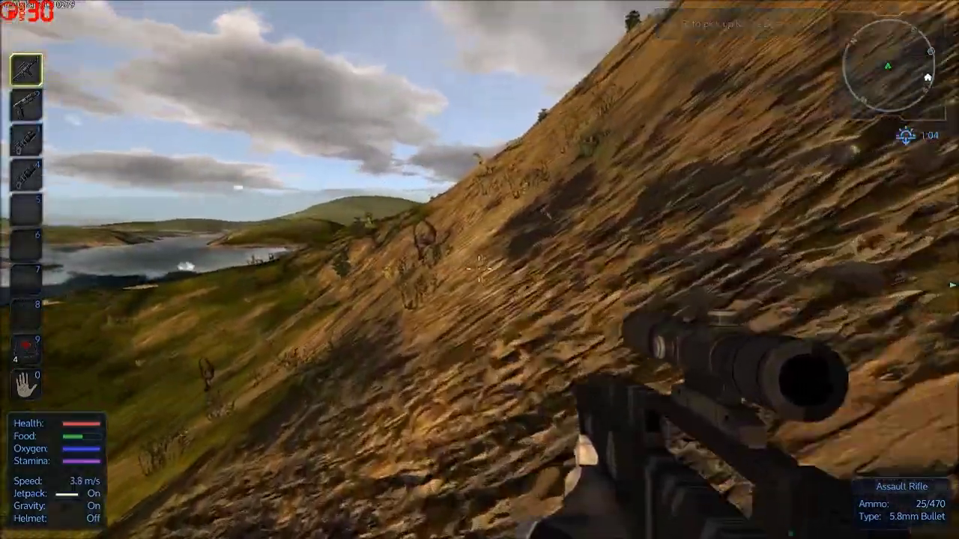
key("w")
key("w")
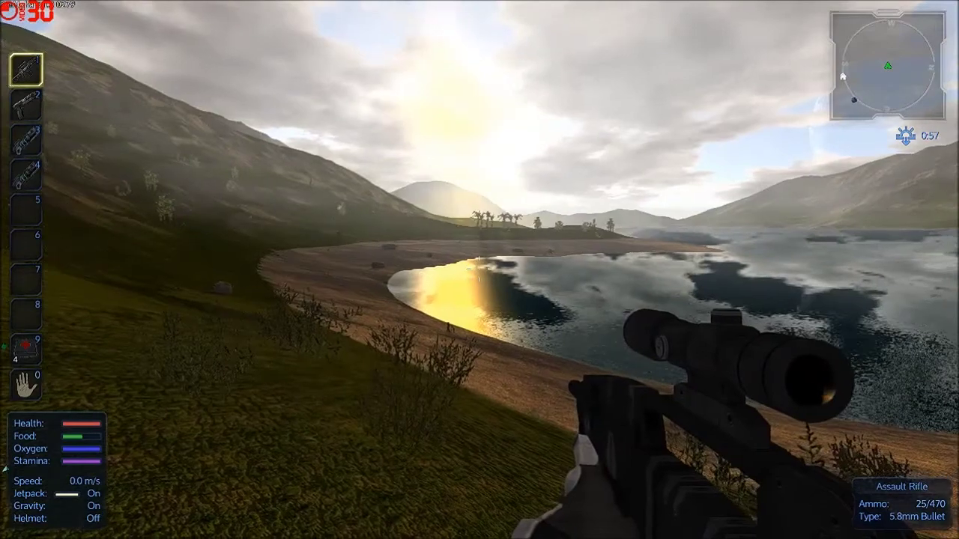
Fire a scoped shot at the distant target, then walk down toward the beach.
right_click(478, 268)
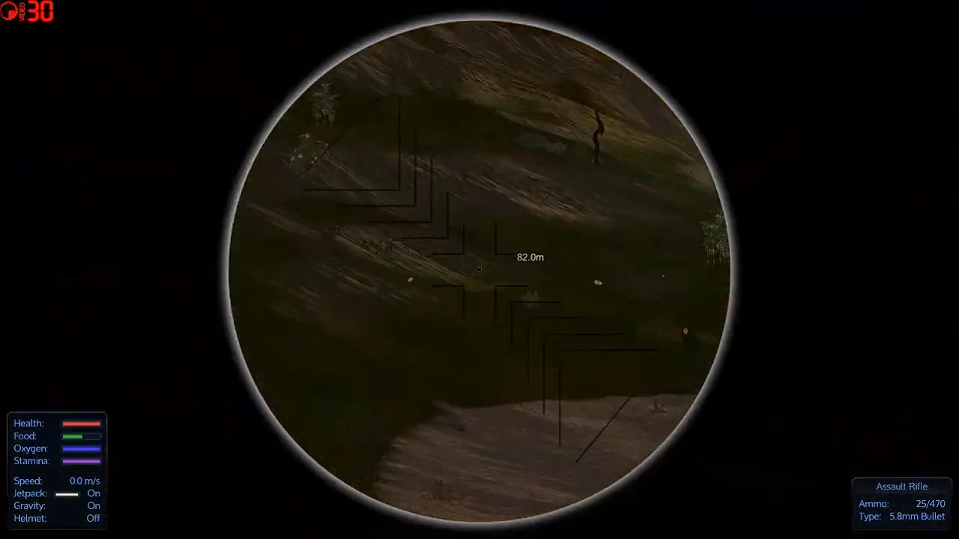
left_click(478, 269)
right_click(479, 268)
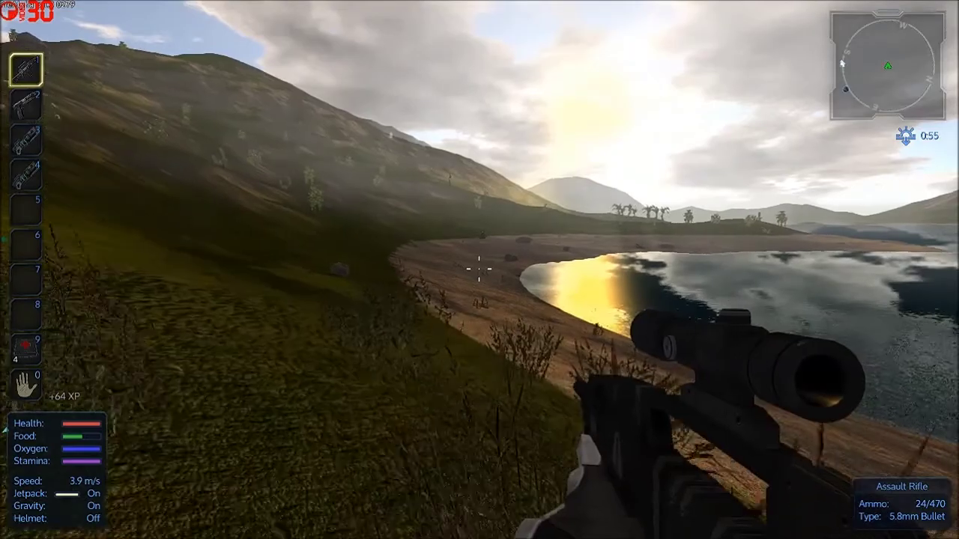
key("w")
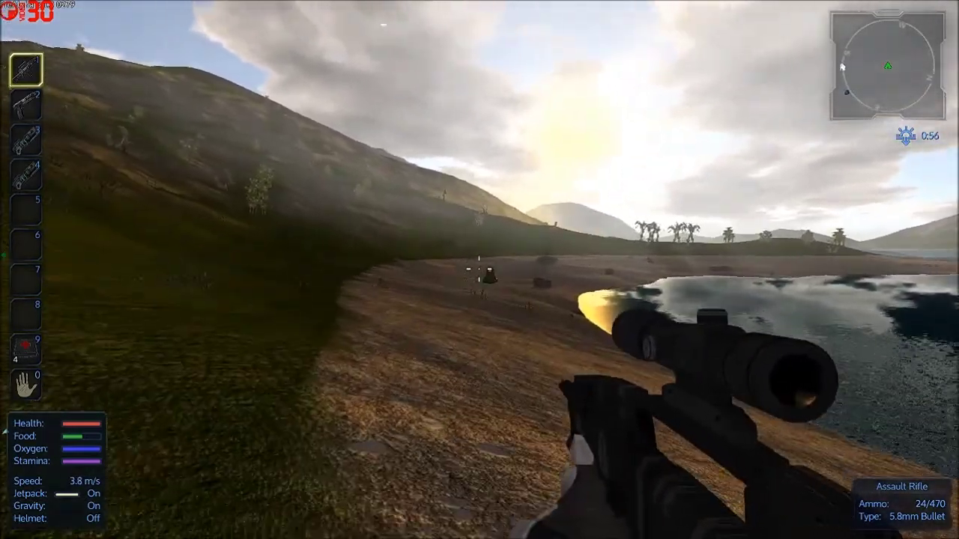
Scope in and shoot the slime dead on the lakeshore.
right_click(479, 268)
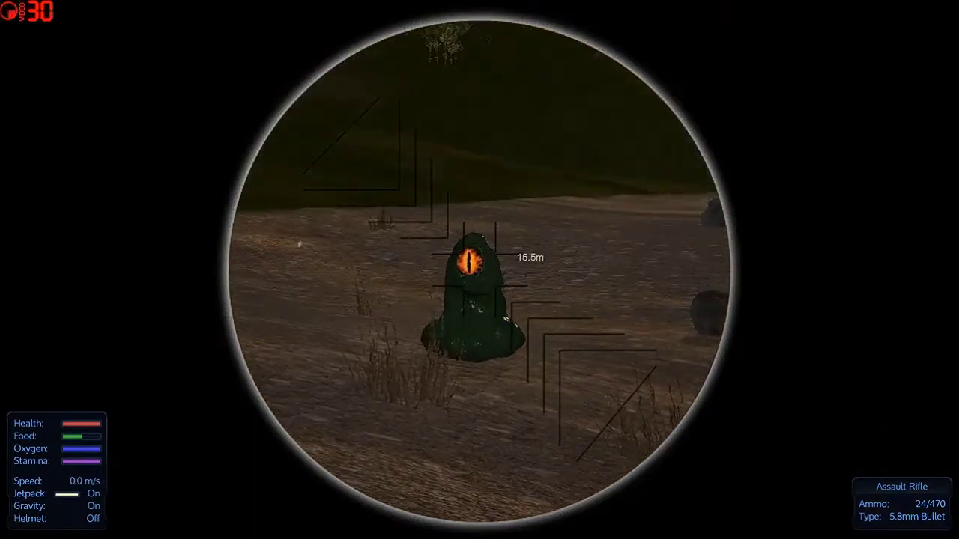
left_click(479, 268)
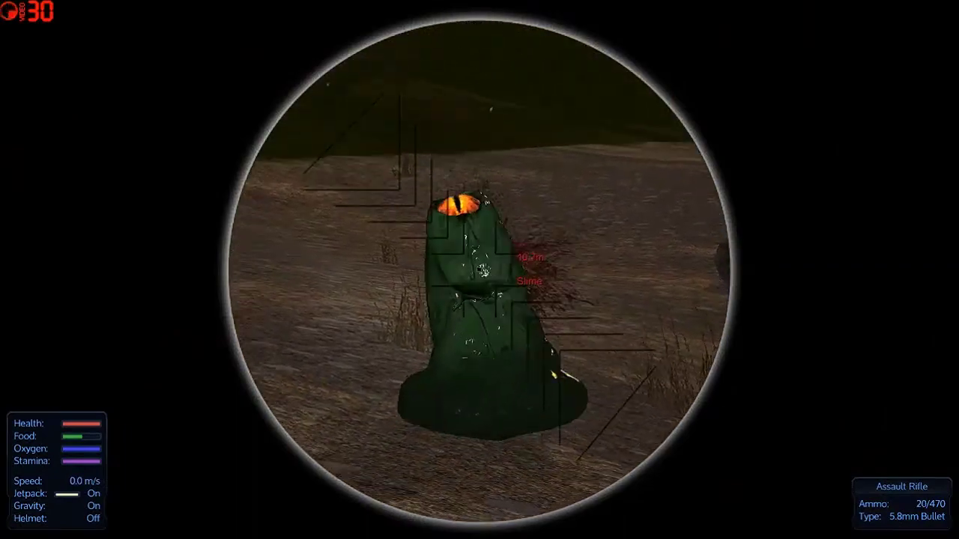
left_click(479, 268)
right_click(478, 268)
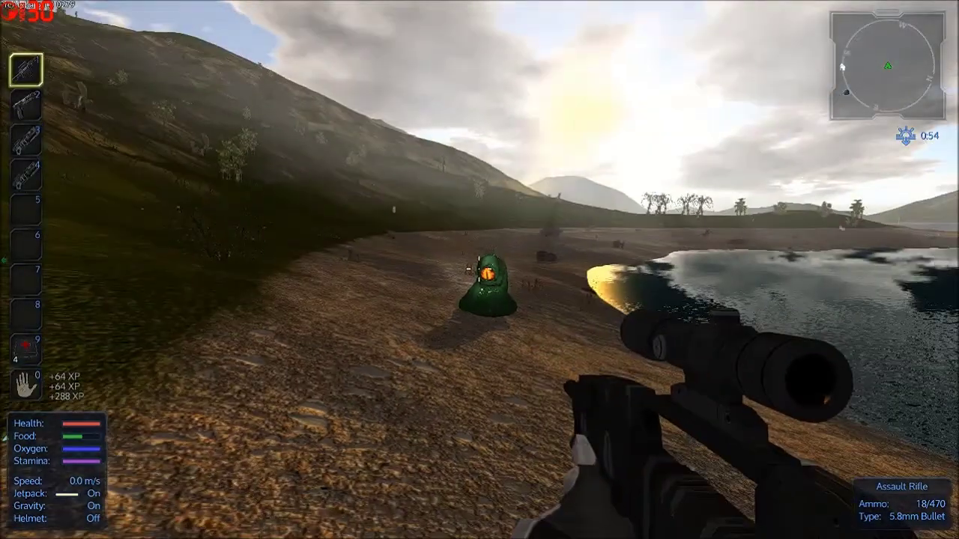
Loot the slime's remains and move on.
key("w")
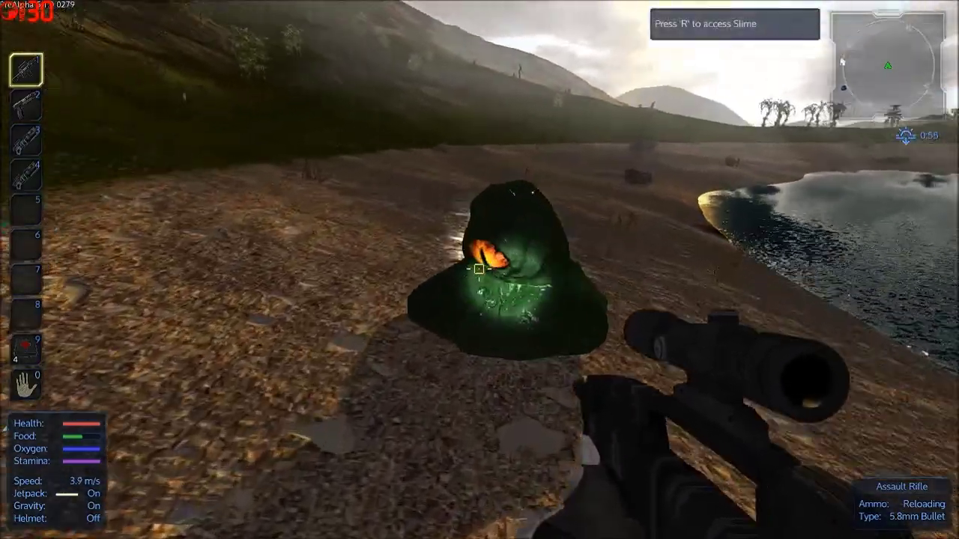
key("r")
left_click(716, 108)
key("w")
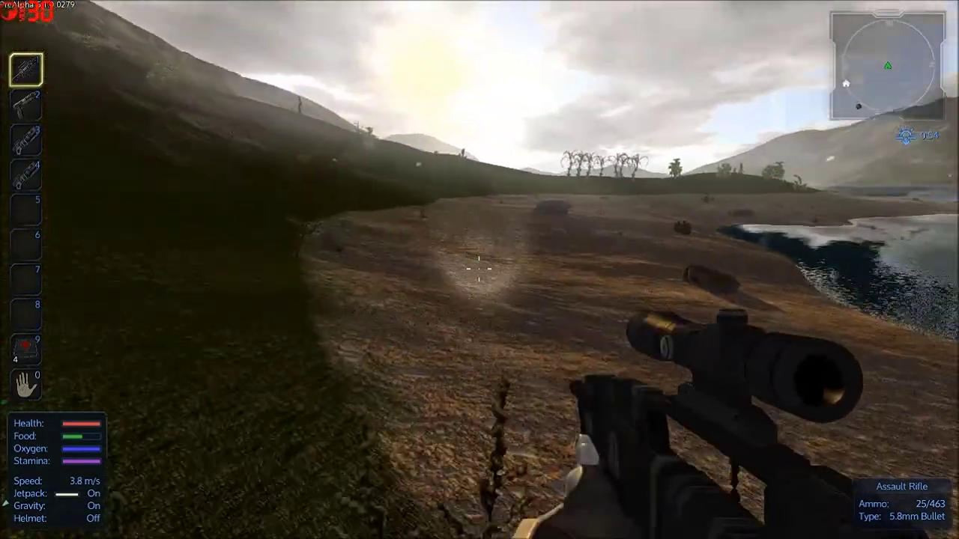
Jetpack over the hill and harvest five alien plants on the hillside and by the lake.
key("space")
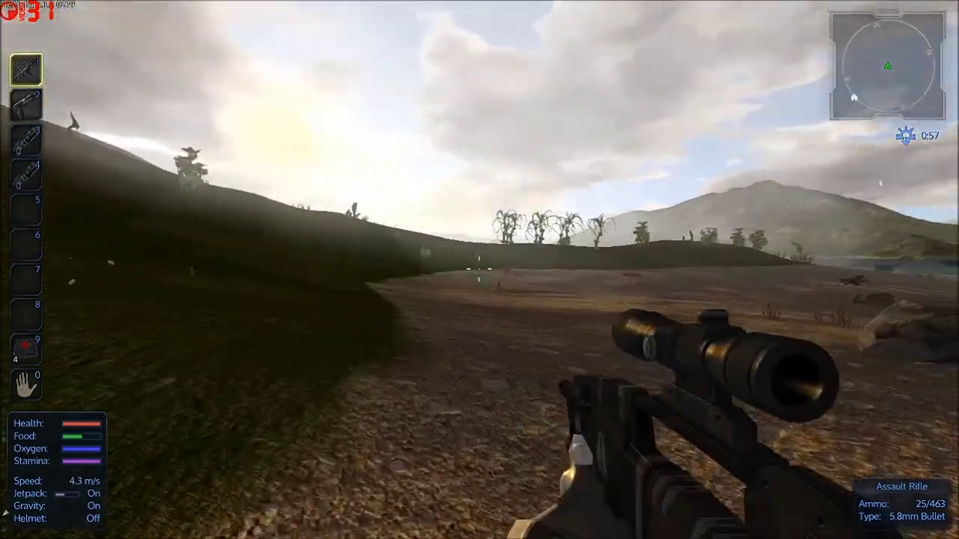
key("space")
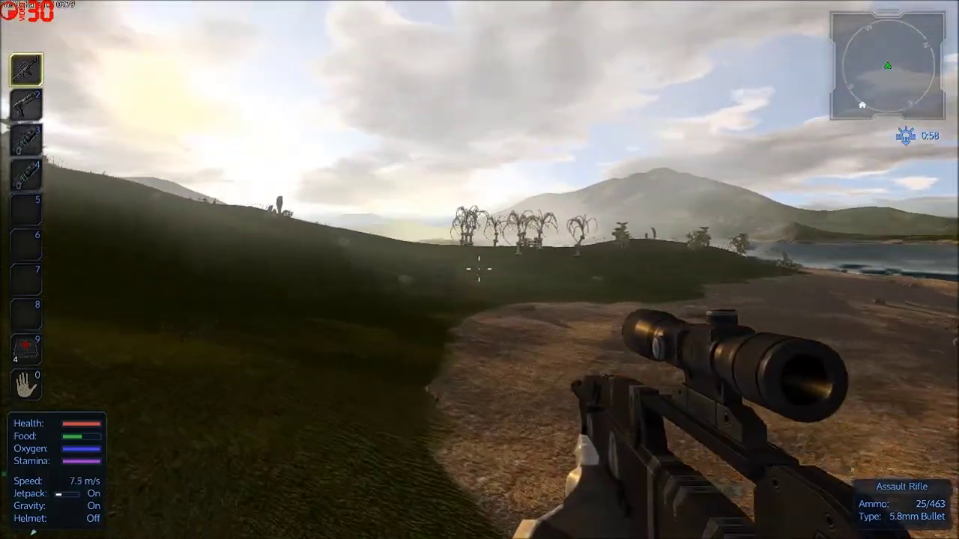
key("space")
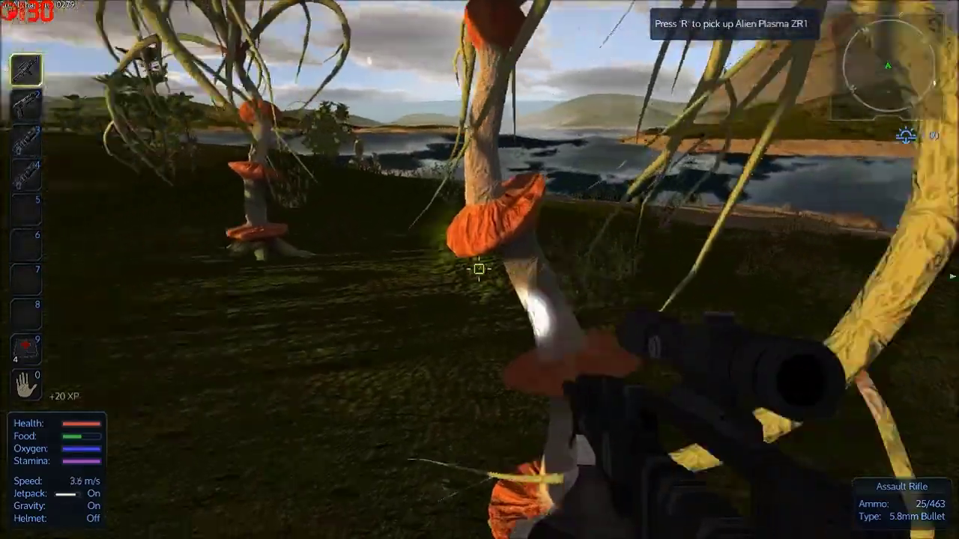
key("e")
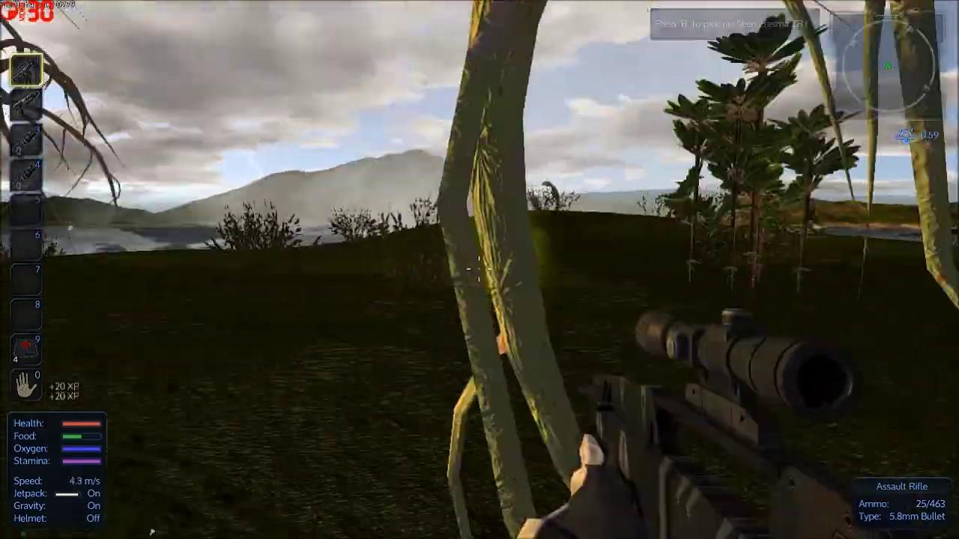
key("e")
key("e")
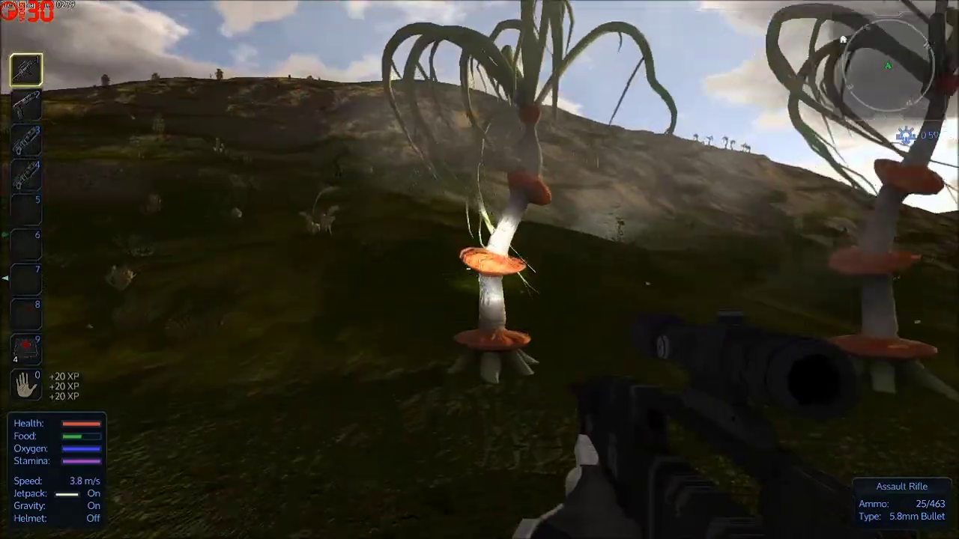
key("e")
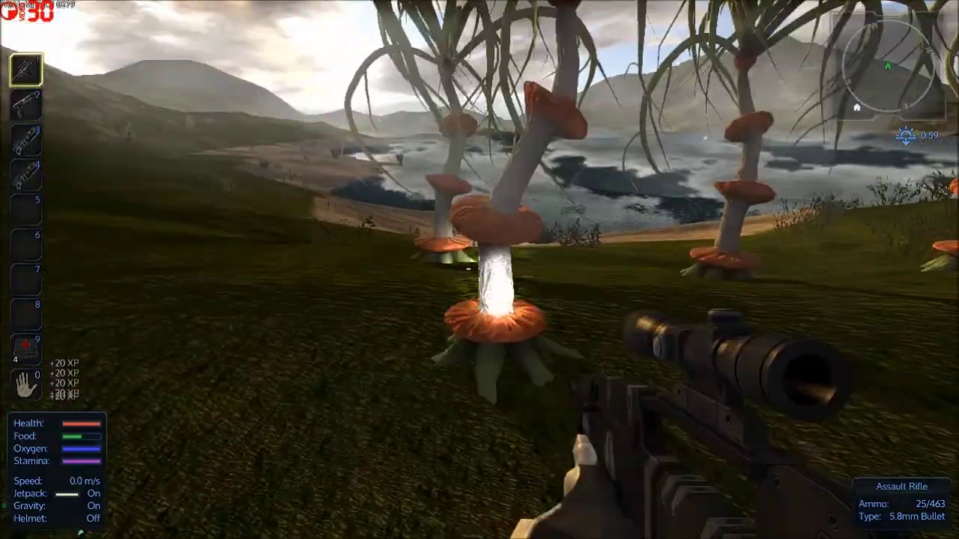
key("e")
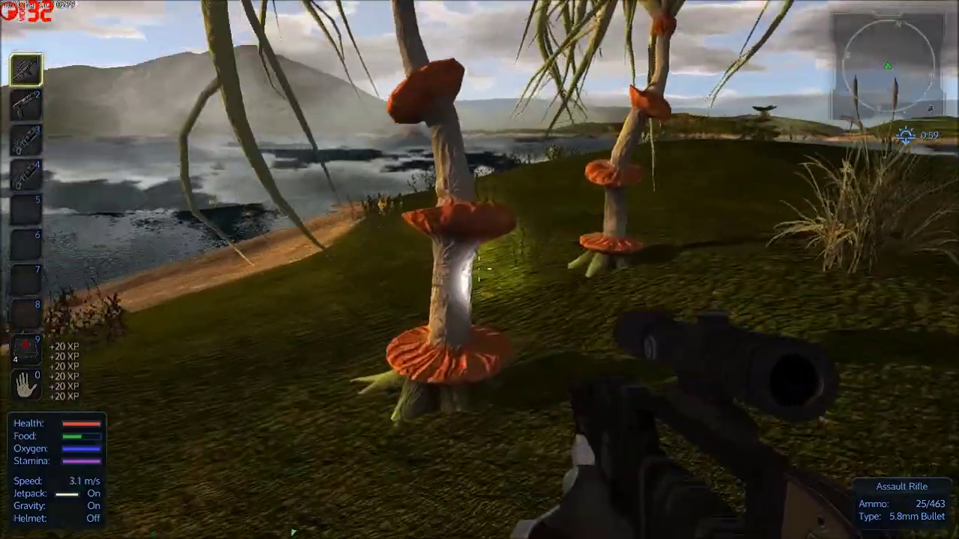
key("e")
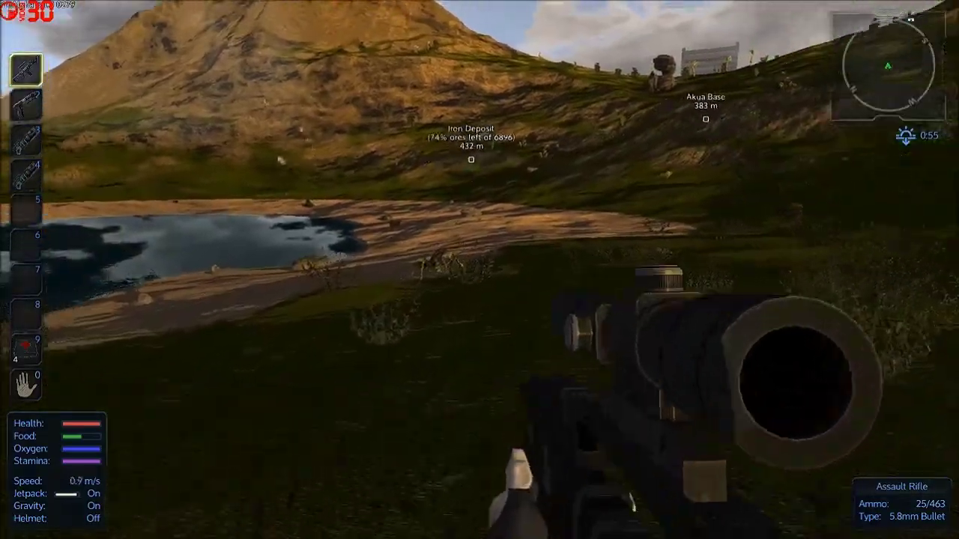
Shoot the spider creature, reload, and head down to jetpack along the lakeshore.
right_click(479, 269)
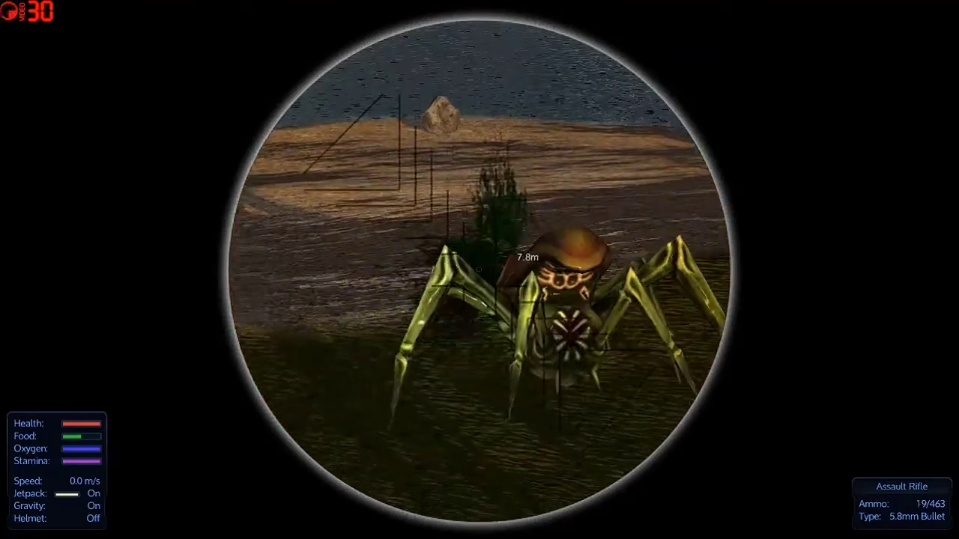
left_click(480, 270)
right_click(479, 270)
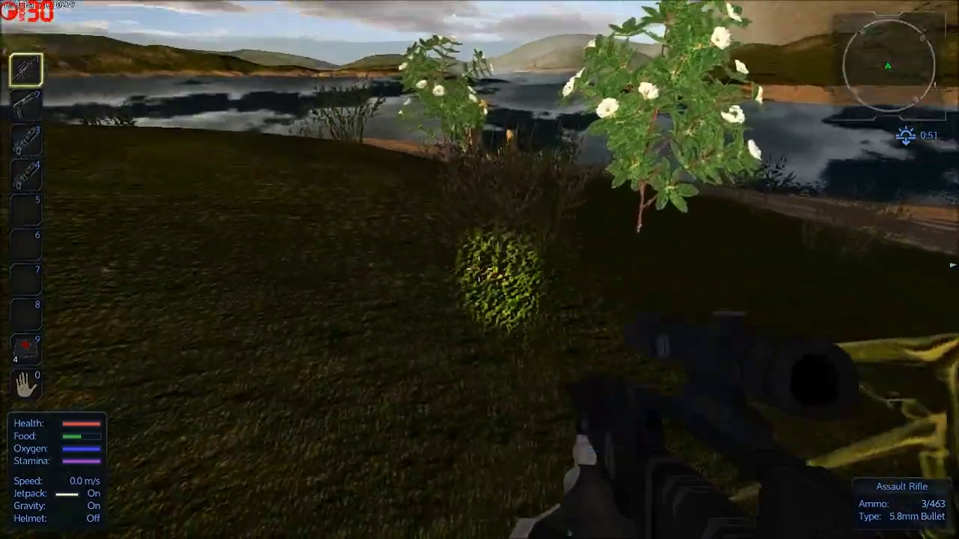
key("r")
key("w")
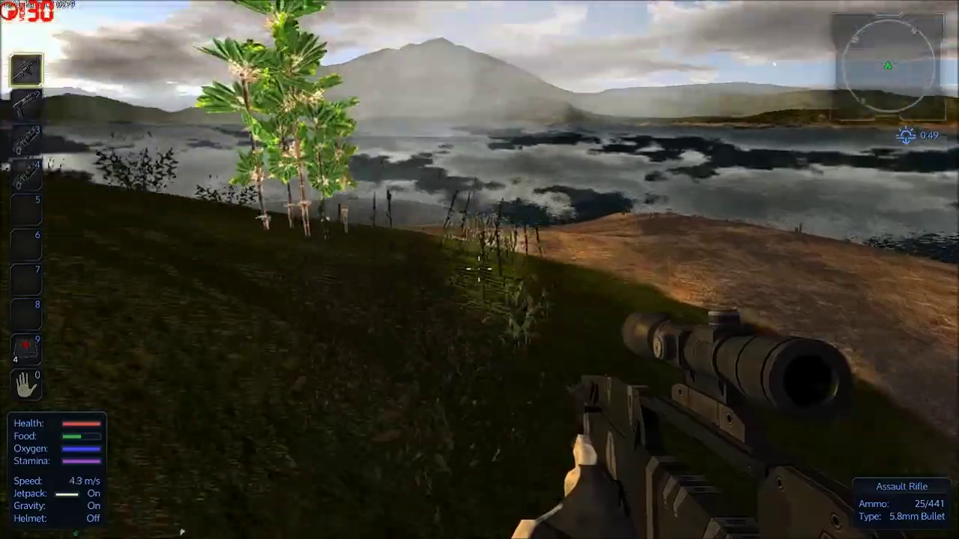
key("w")
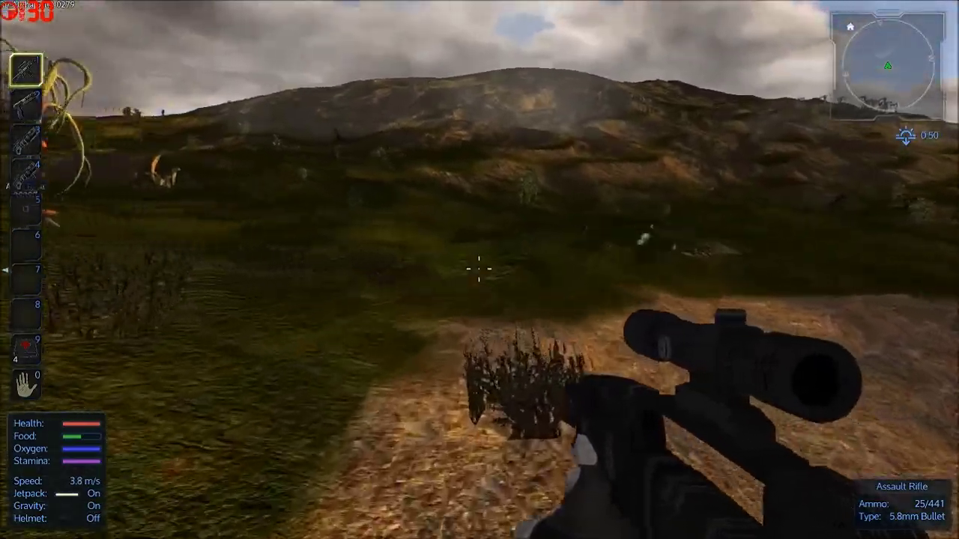
key("space")
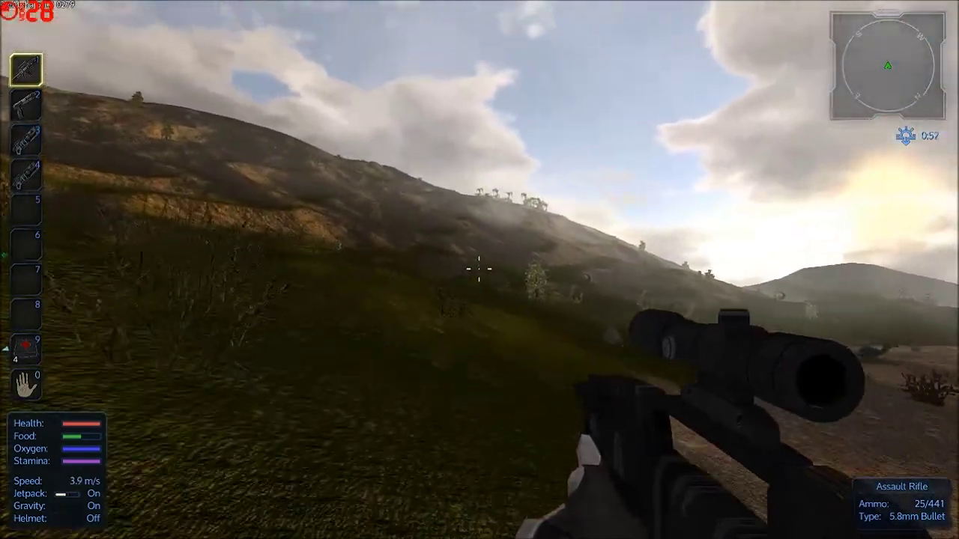
Scan the hillside through the scope and shoot the dinosaur dead.
right_click(478, 267)
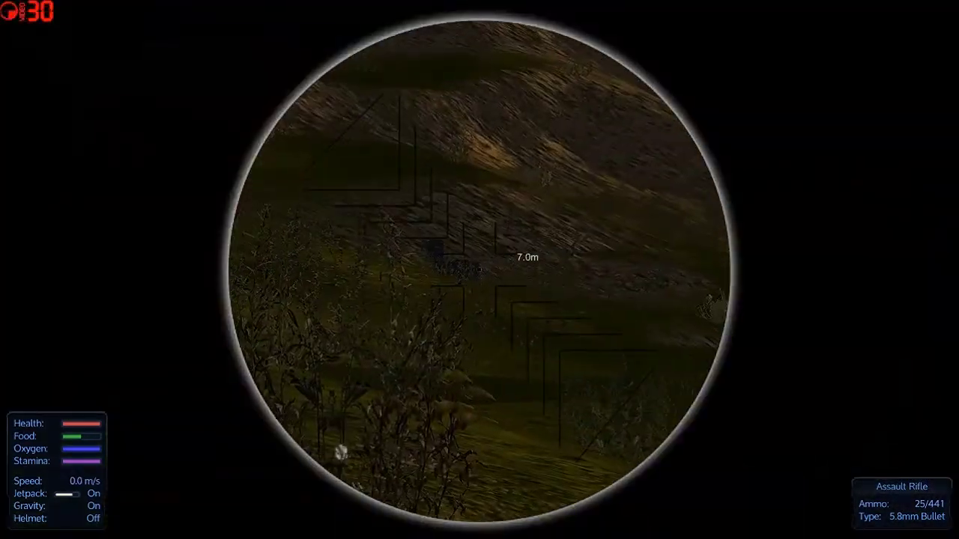
right_click(478, 268)
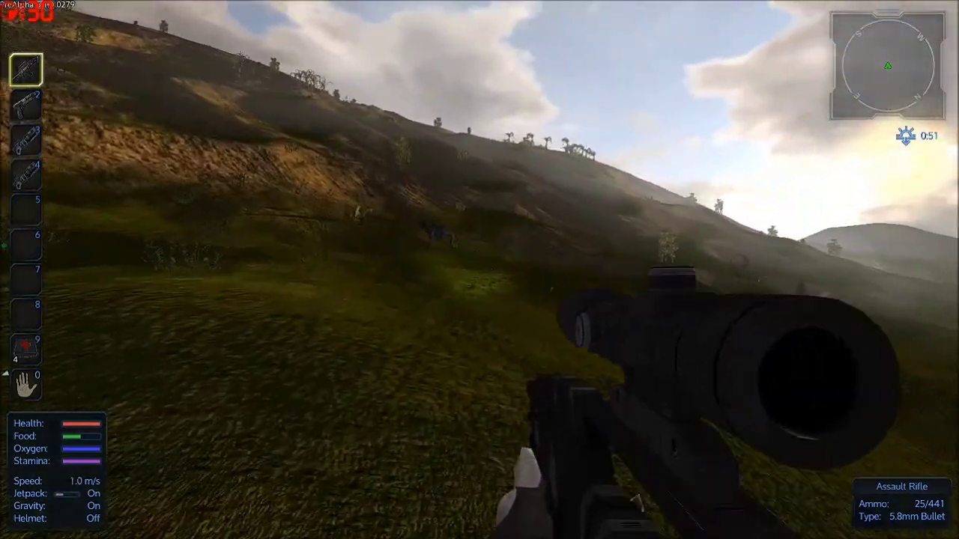
right_click(479, 268)
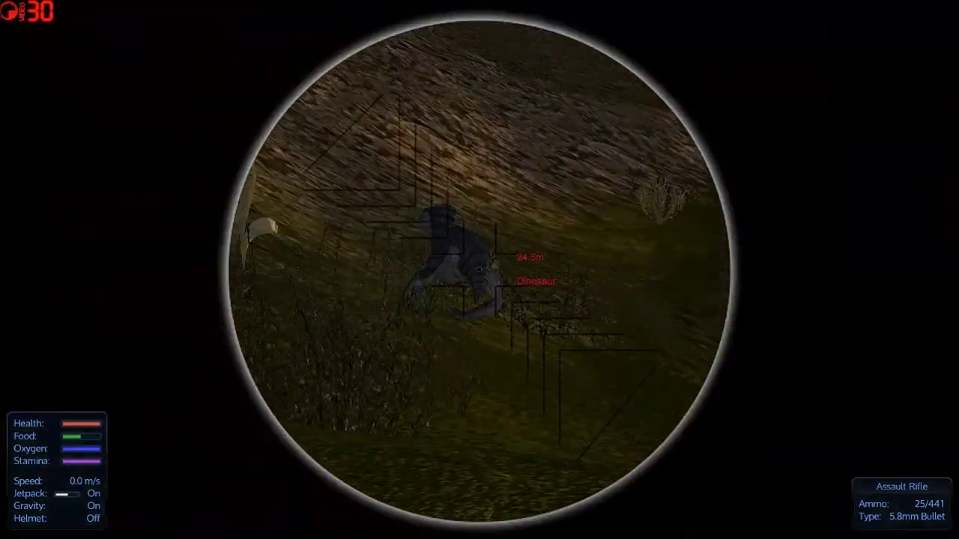
left_click(479, 268)
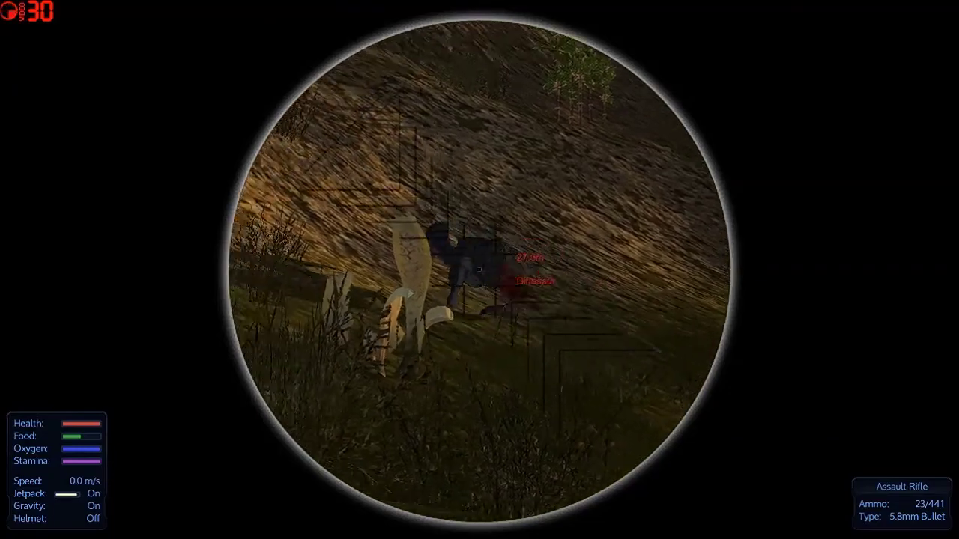
left_click(478, 268)
left_click(479, 268)
right_click(478, 268)
Kill the second creature uphill, reload the rifle, and move across the hillside.
right_click(479, 269)
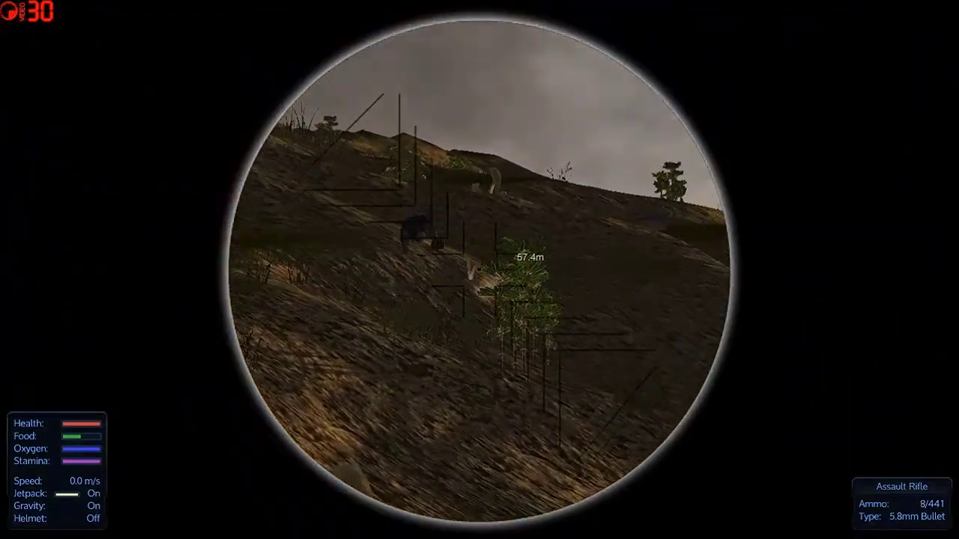
left_click(479, 268)
left_click(478, 268)
right_click(478, 268)
key("r")
key("w")
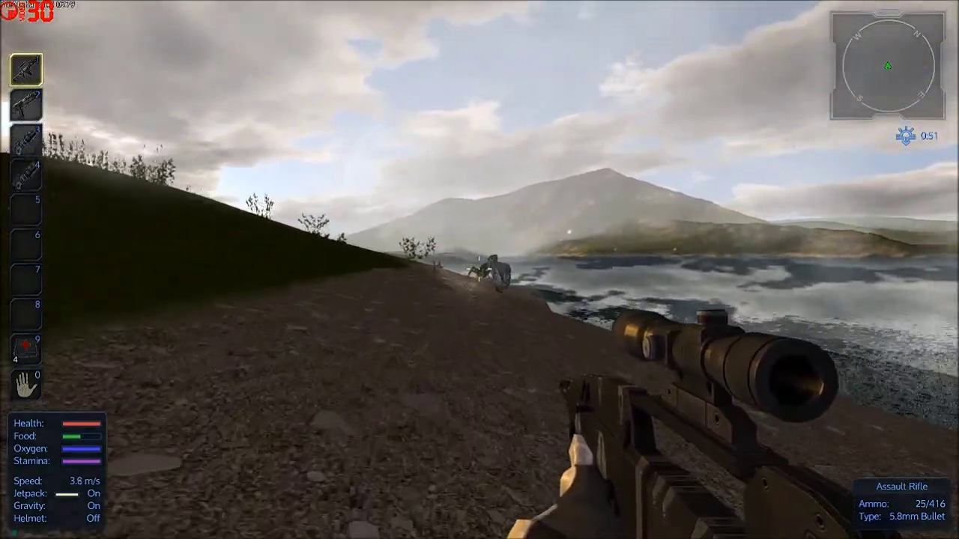
Scope the creatures by the water, chase the spider and shoot it dead.
right_click(479, 266)
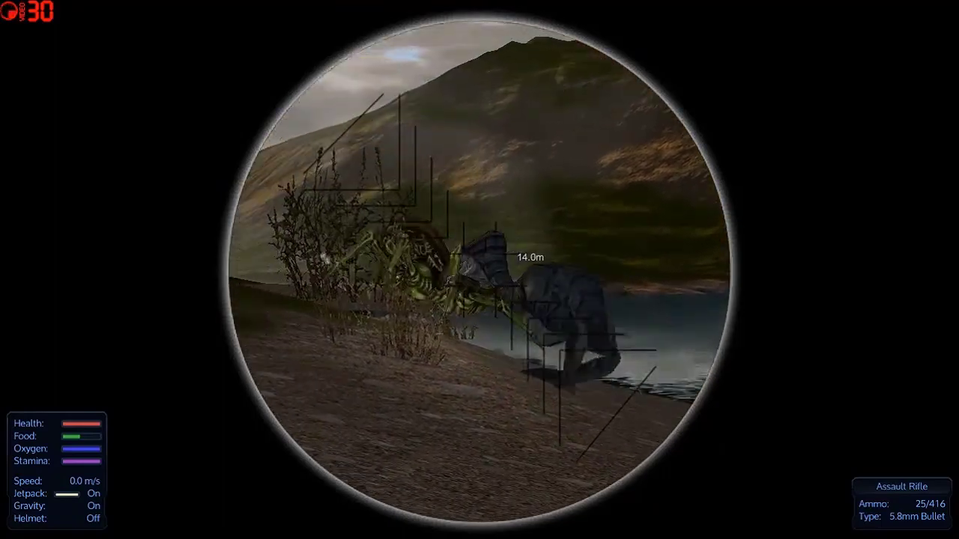
key("w")
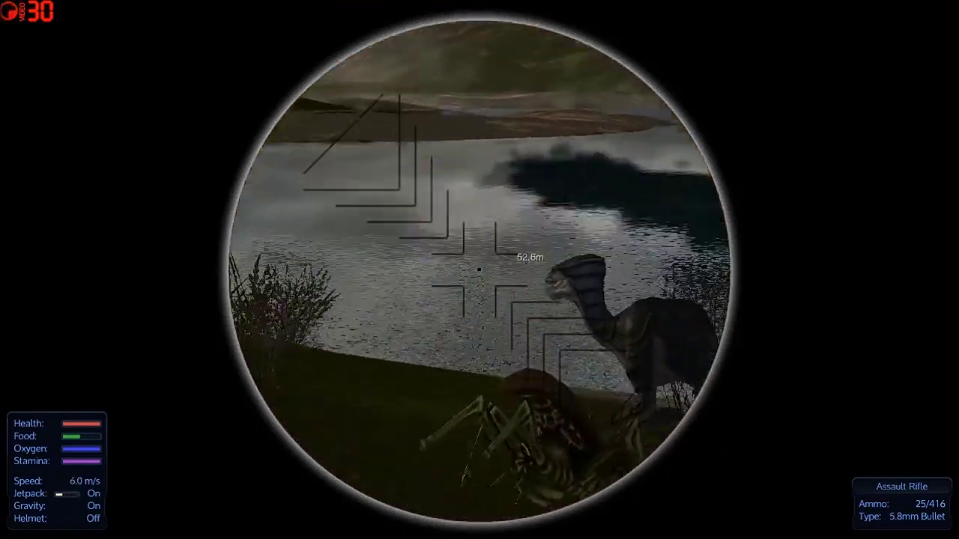
right_click(479, 266)
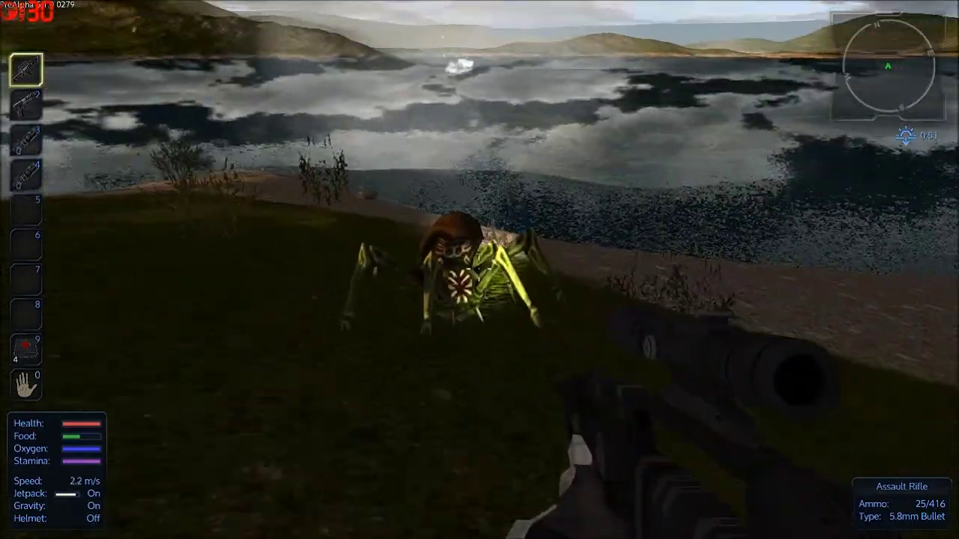
left_click(479, 270)
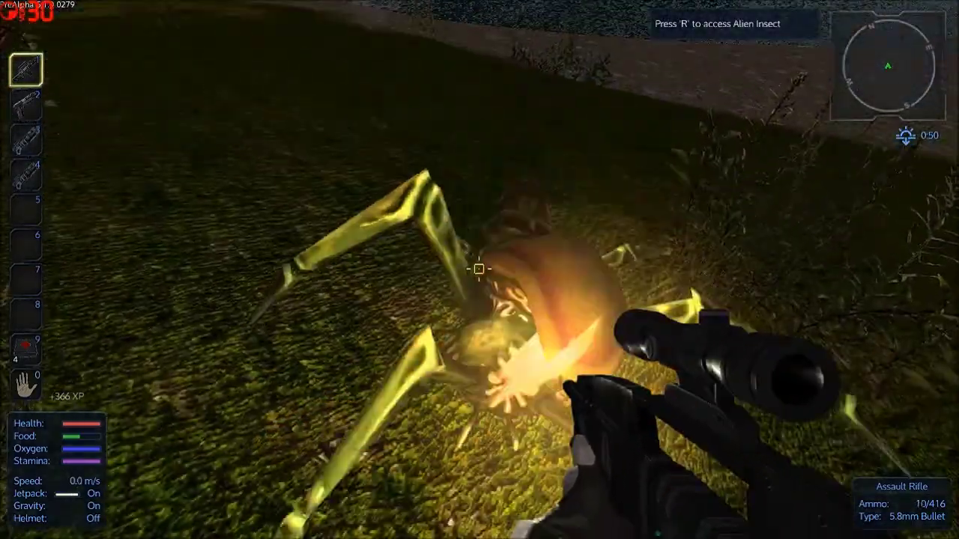
left_click(479, 270)
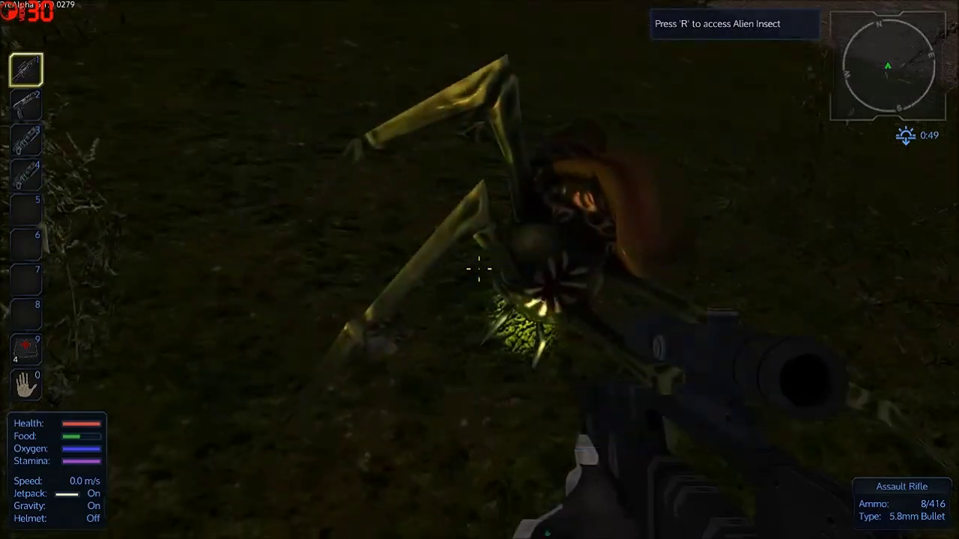
Reload the assault rifle to 25/399 and jetpack away over the lake.
key("r")
key("w")
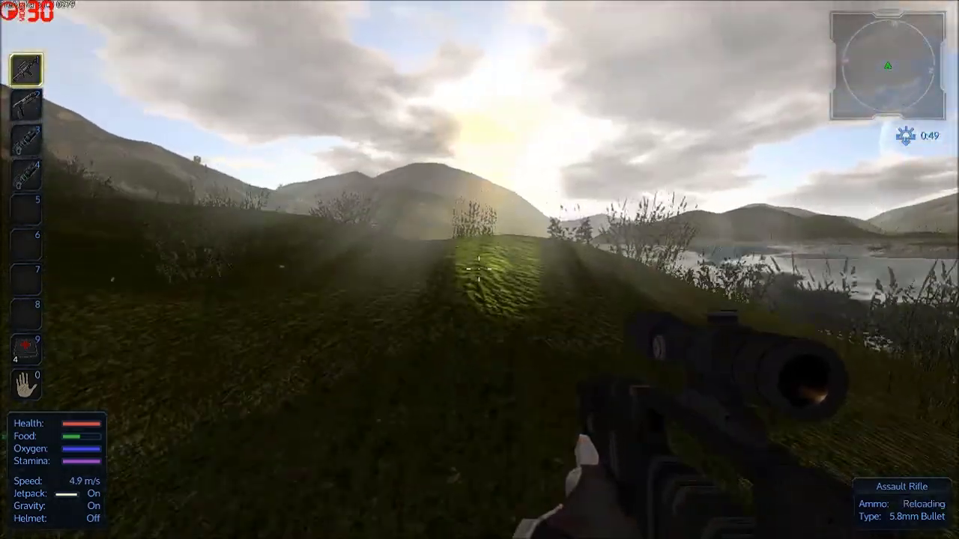
key("space")
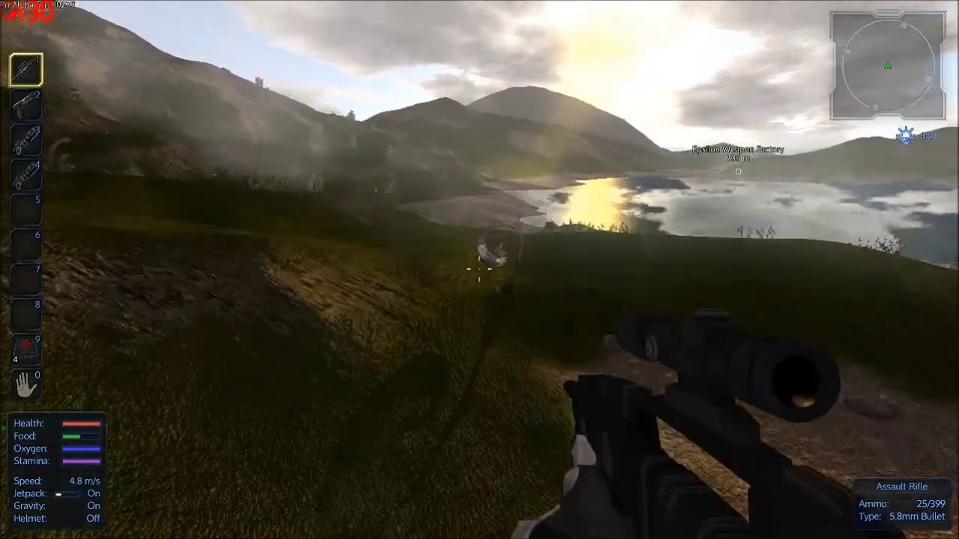
Shoot the hillside creature for 20 XP, scope the valley and toggle the flashlight on and off.
left_click(479, 269)
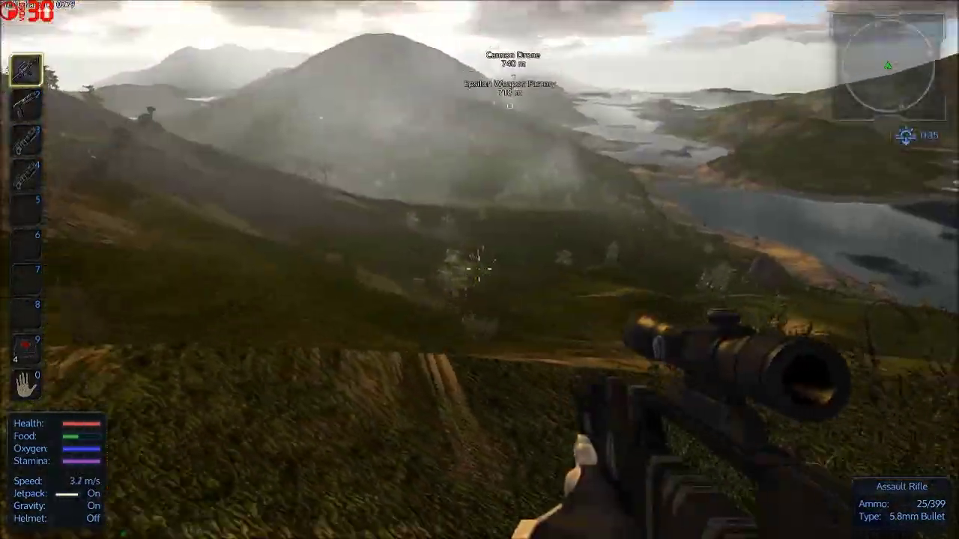
right_click(469, 268)
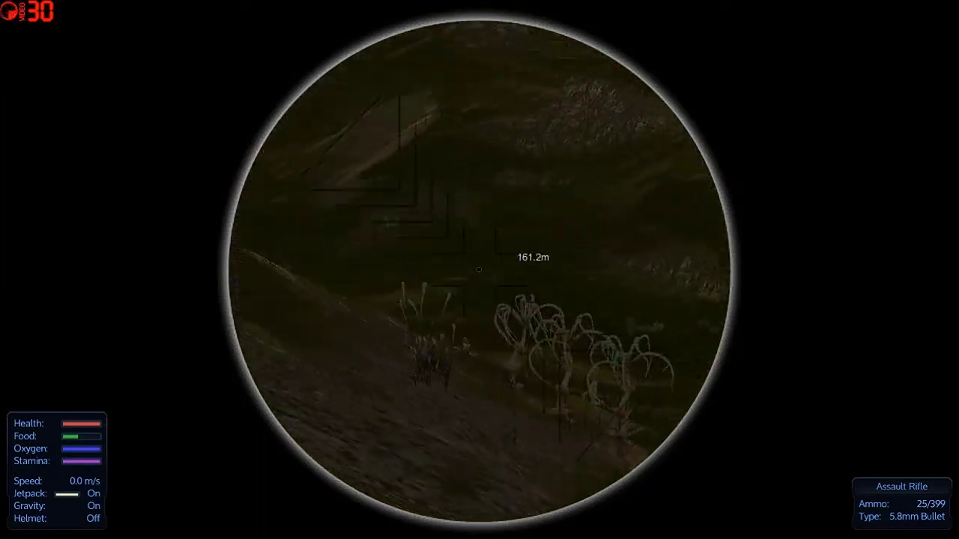
right_click(477, 269)
key("f")
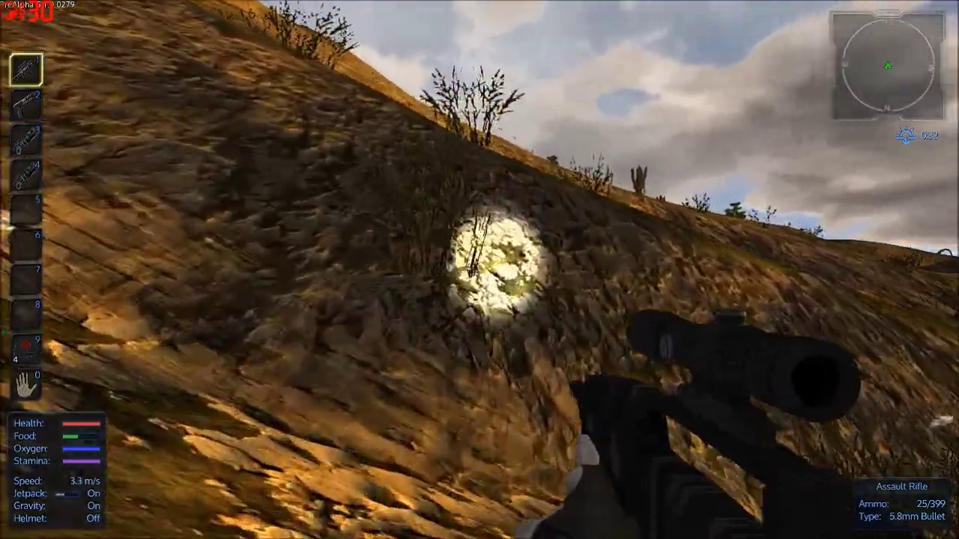
key("f")
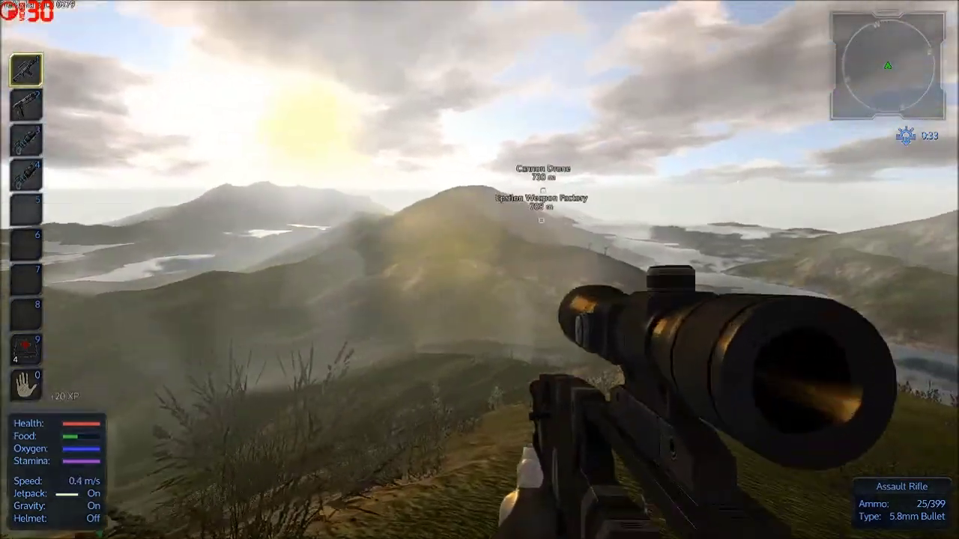
Scope the Epsilon Weapon Factory, then jetpack onto the ridge toward the Akua Base waypoint.
right_click(479, 270)
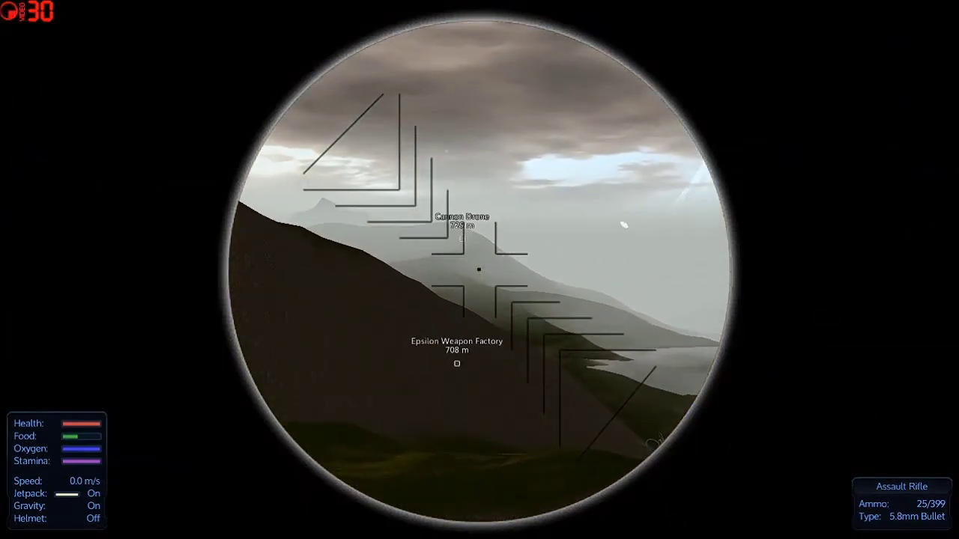
right_click(479, 269)
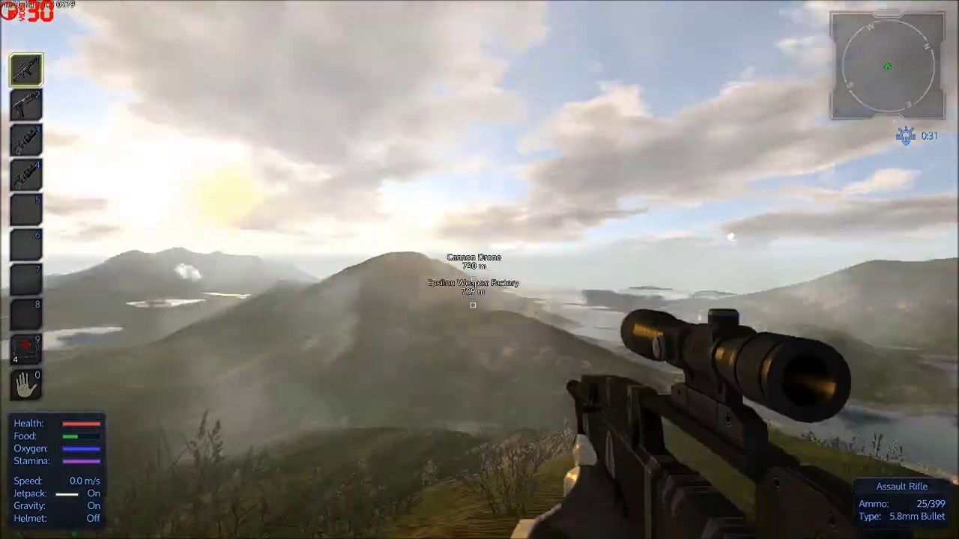
key("space")
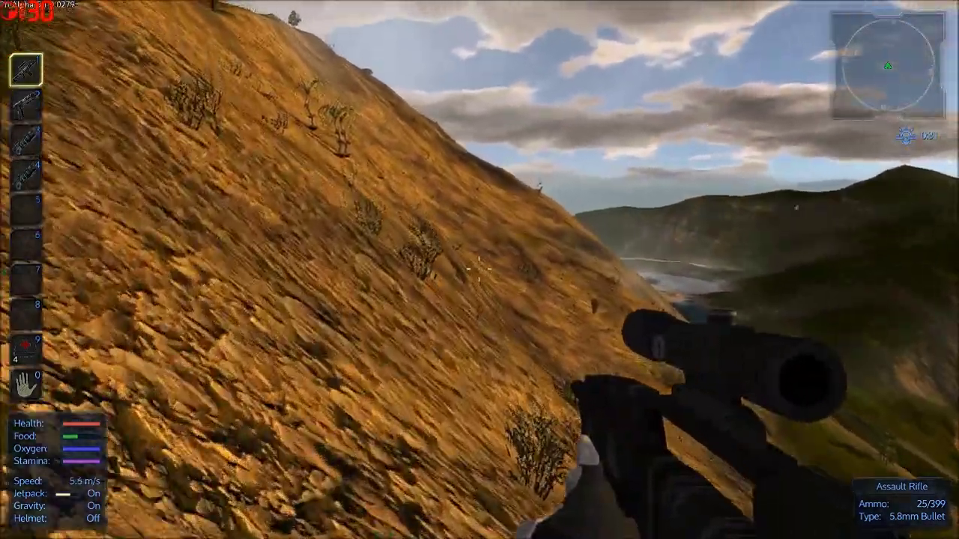
key("w")
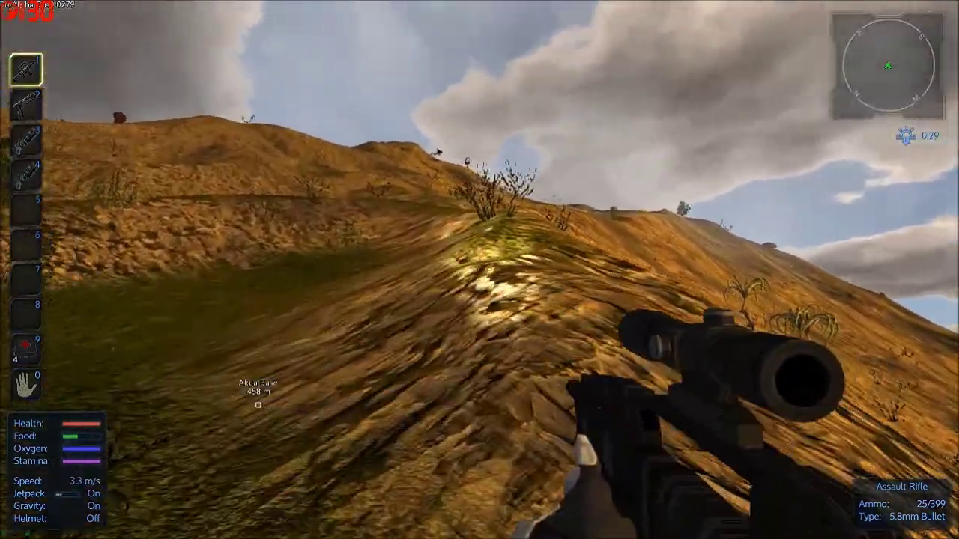
key("w")
key("w")
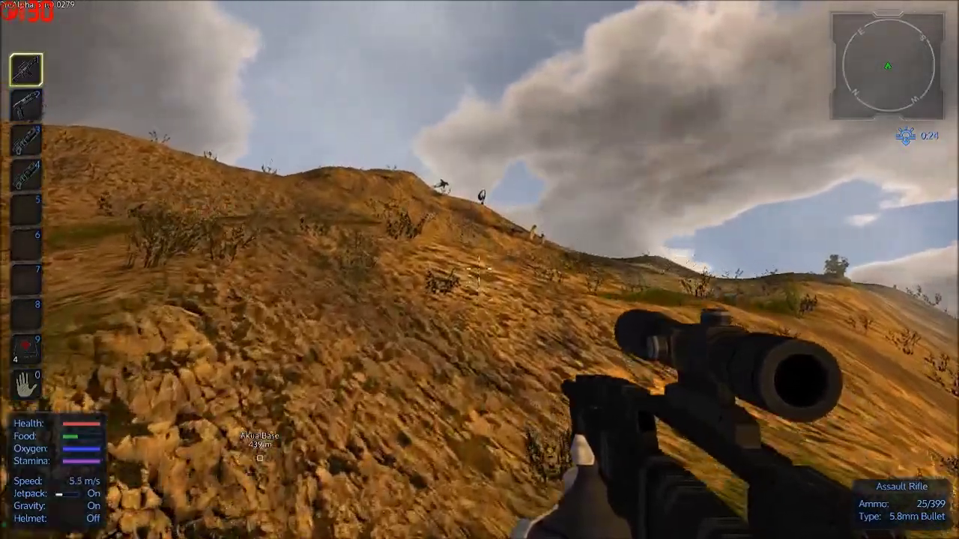
Climb the slope past the bushes, scoping the ridge creatures along the way.
key("w")
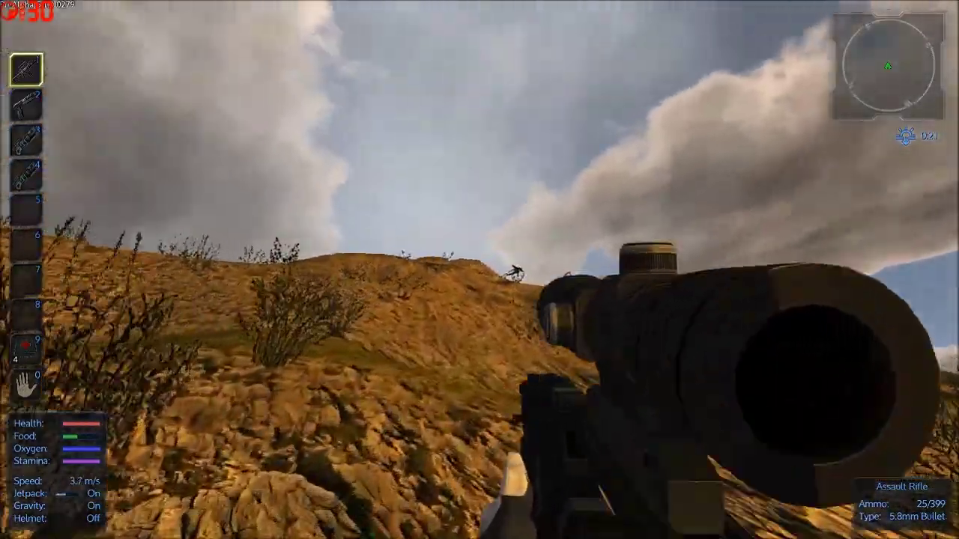
right_click(479, 270)
key("w")
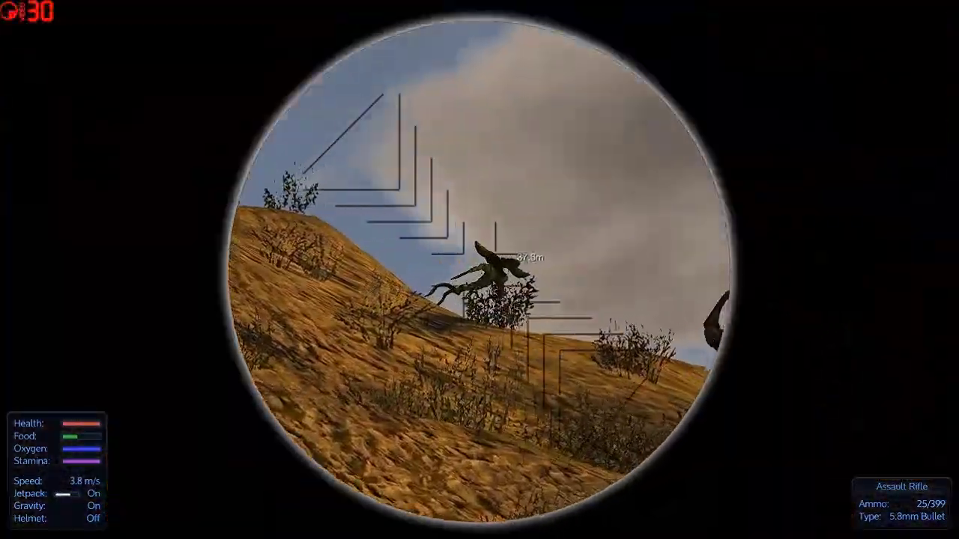
key("w")
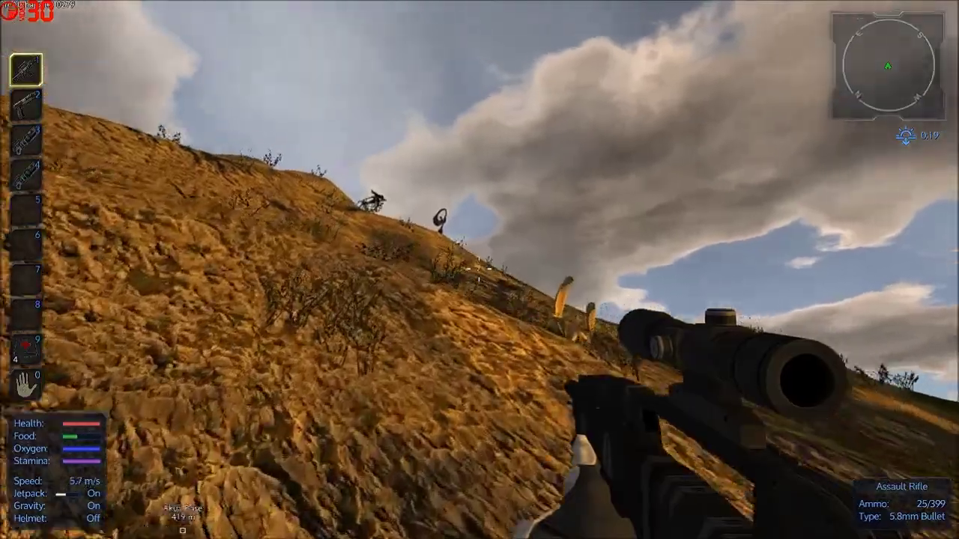
key("w")
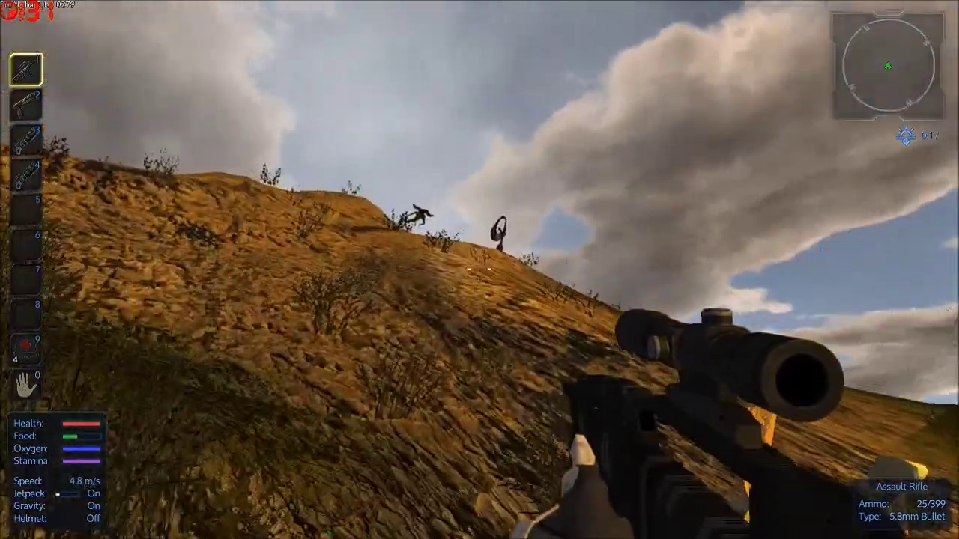
key("w")
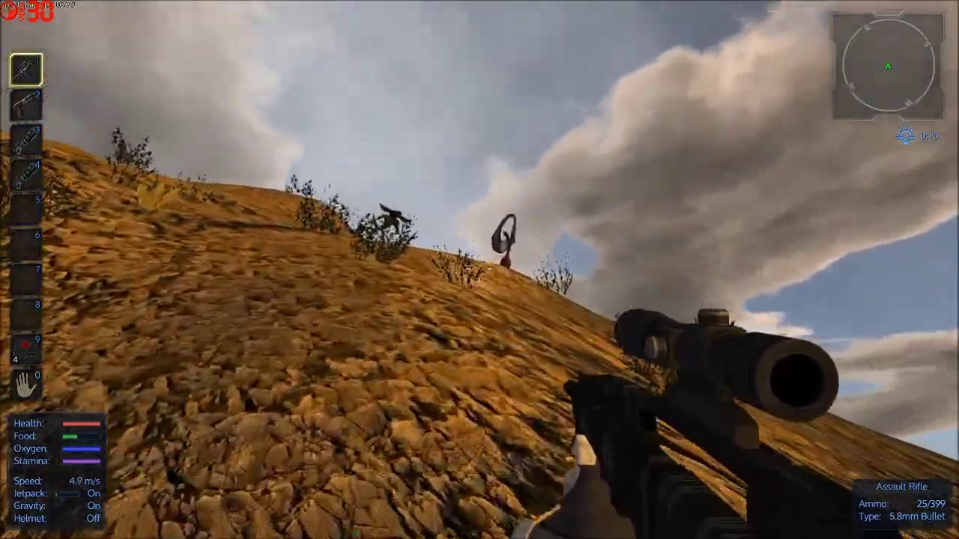
key("w")
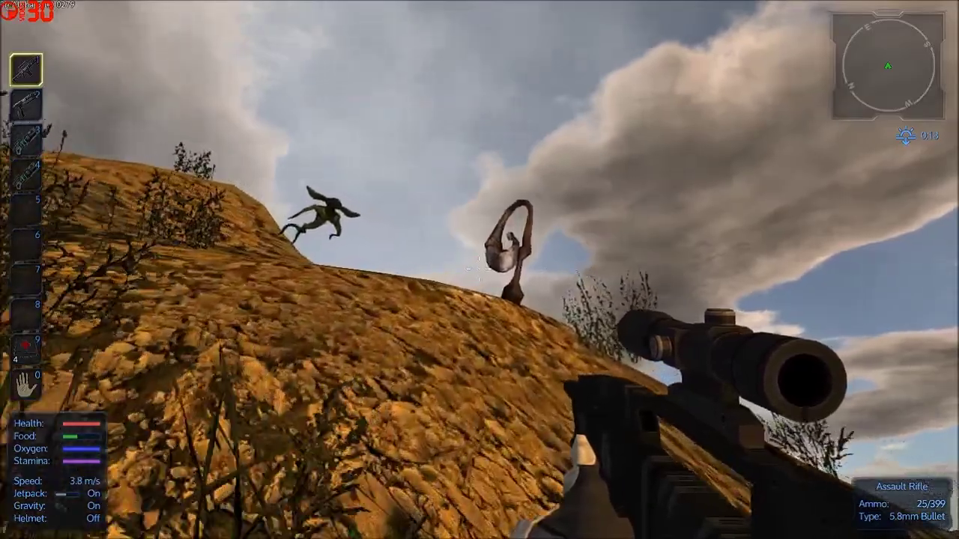
key("w")
key("w")
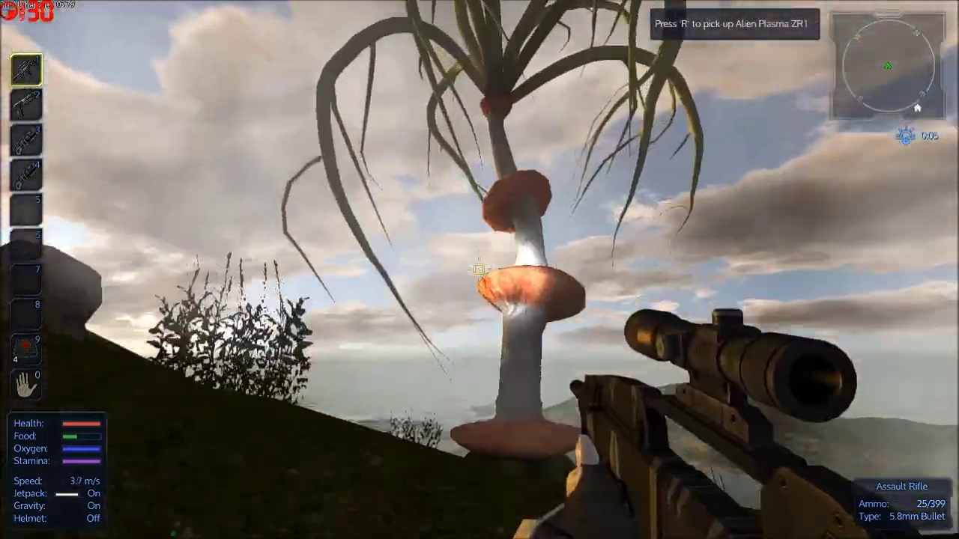
Harvest the Alien Plasma ZR1 plant and a Fiber Stalk on the ridge.
key("f")
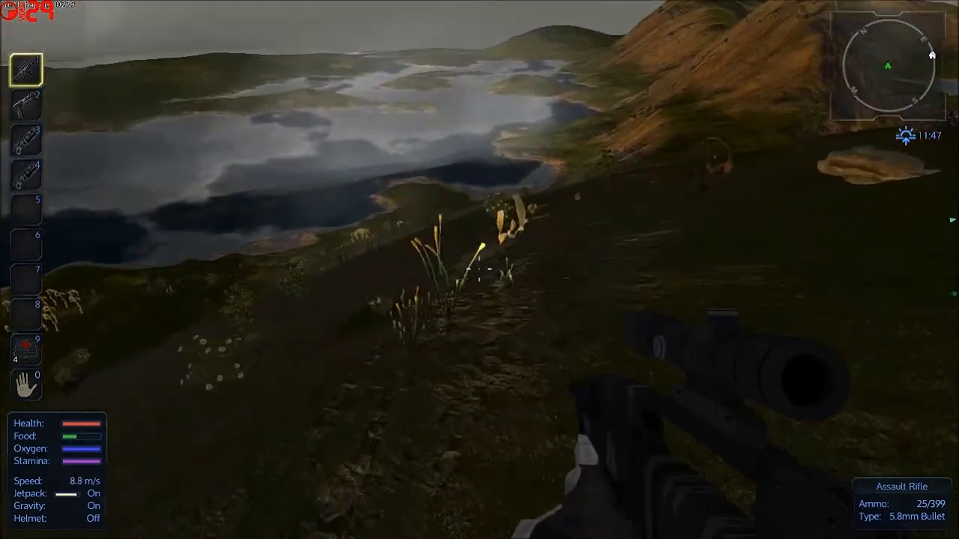
key("e")
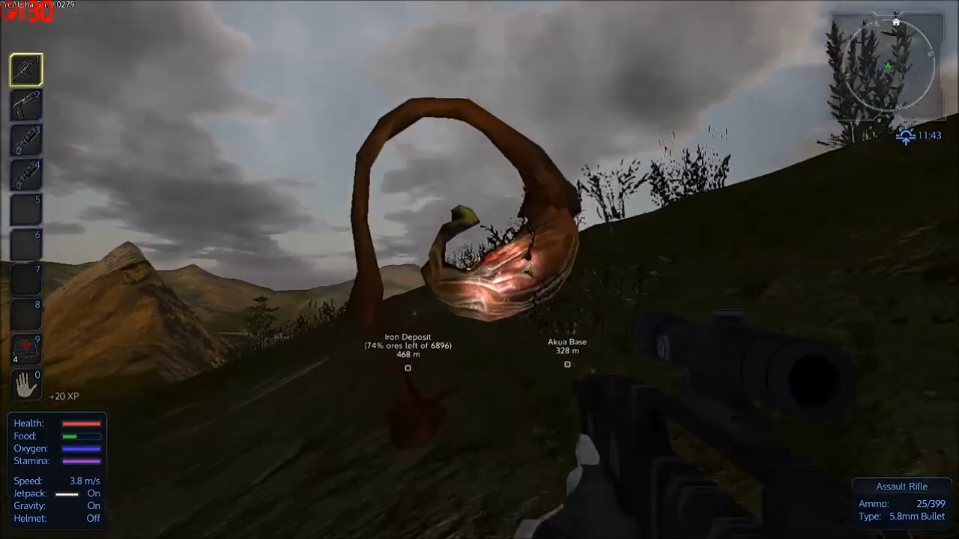